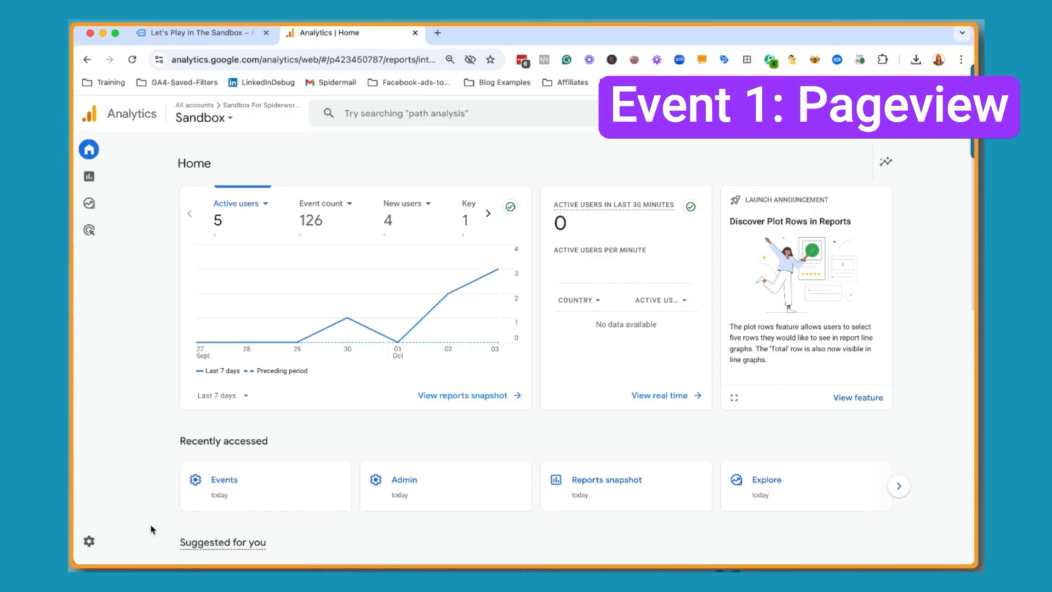
Open the list of customised events for creating new events from the Events settings in Admin.
left_click(91, 543)
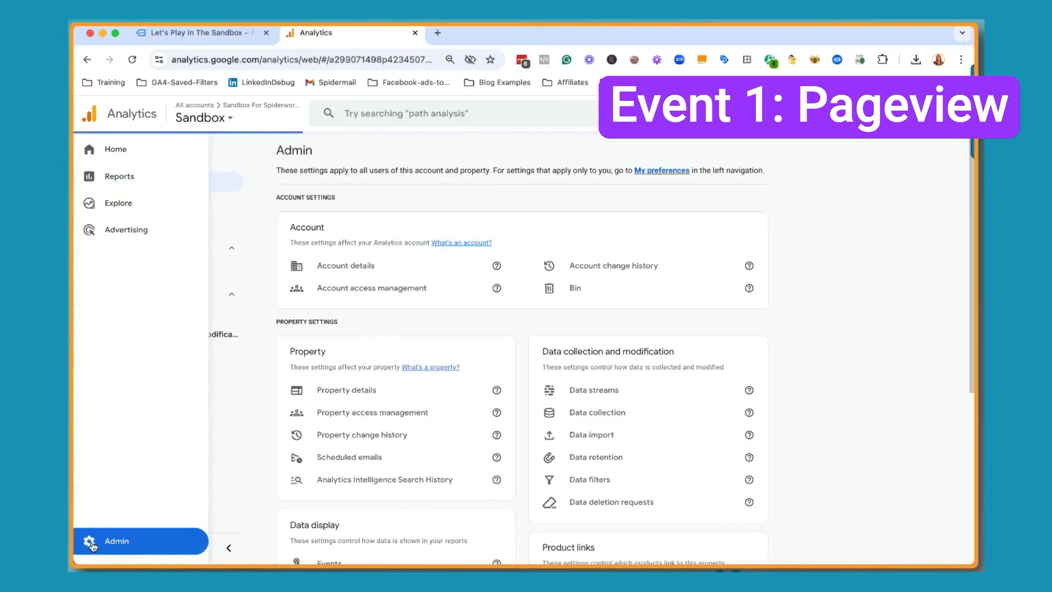
scroll(453, 378, "down", 2)
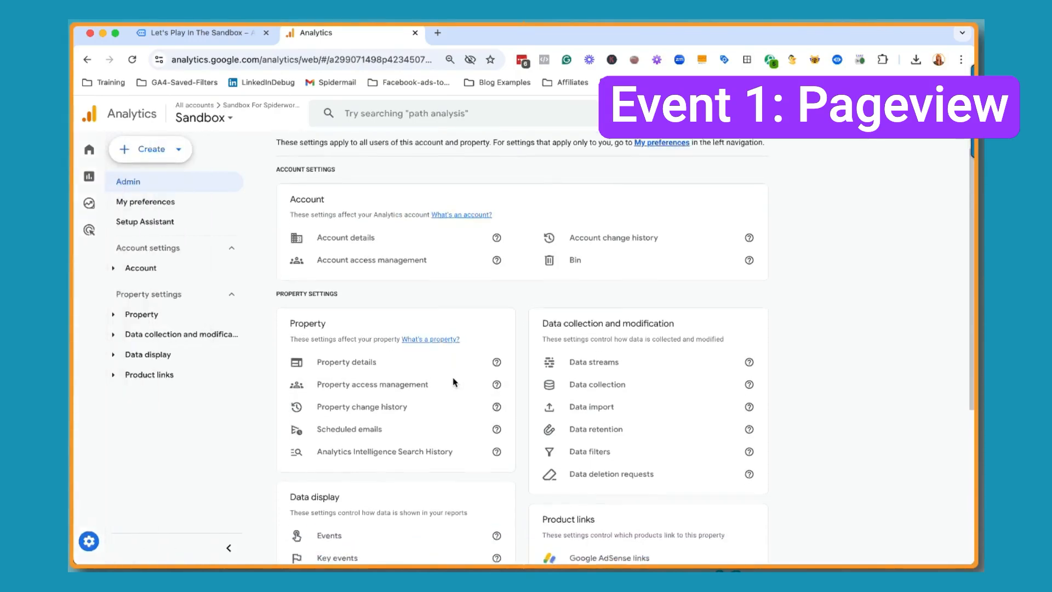
scroll(452, 378, "down", 1)
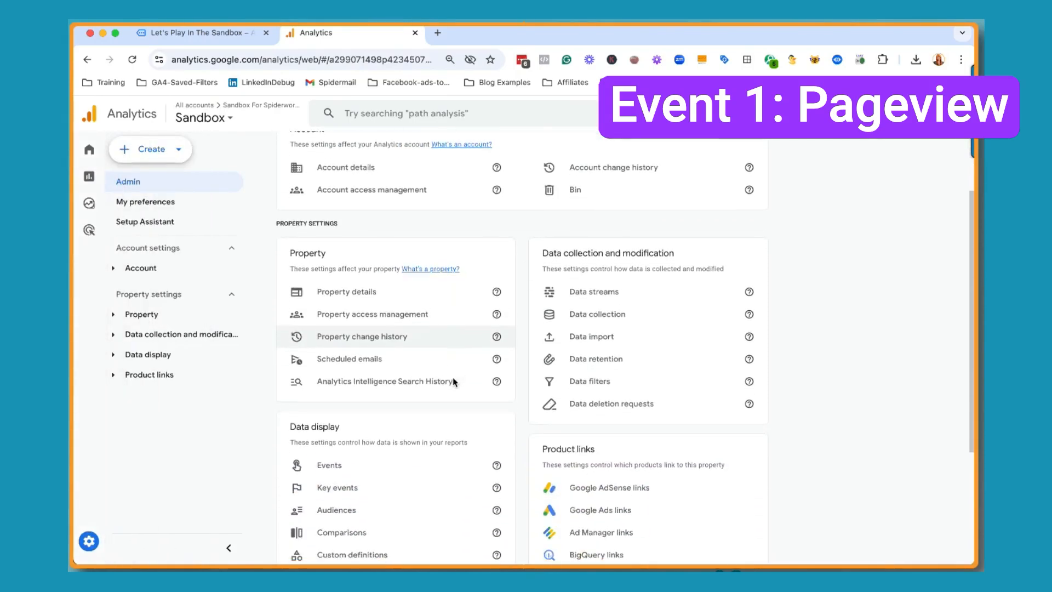
left_click(362, 471)
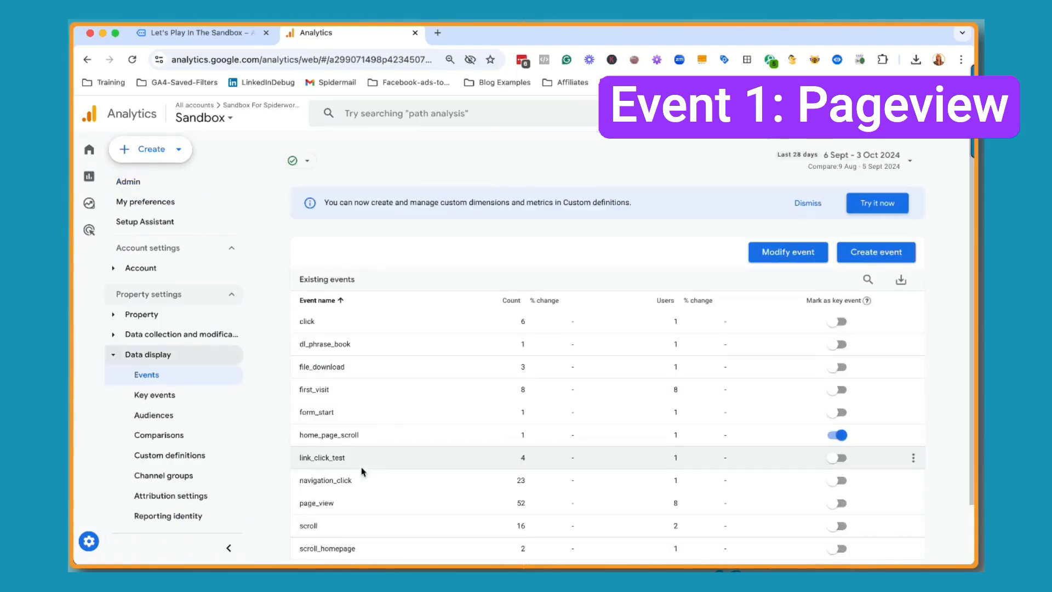
left_click(864, 254)
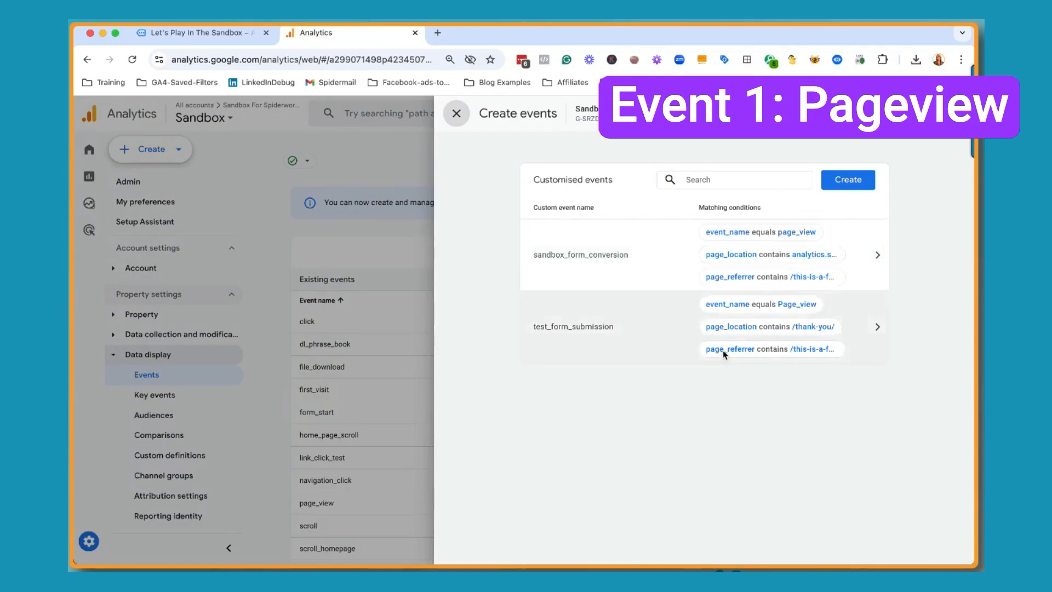
Open the sandbox site's thank-you page, select its address, and return to the customised events list in Analytics.
left_click(220, 30)
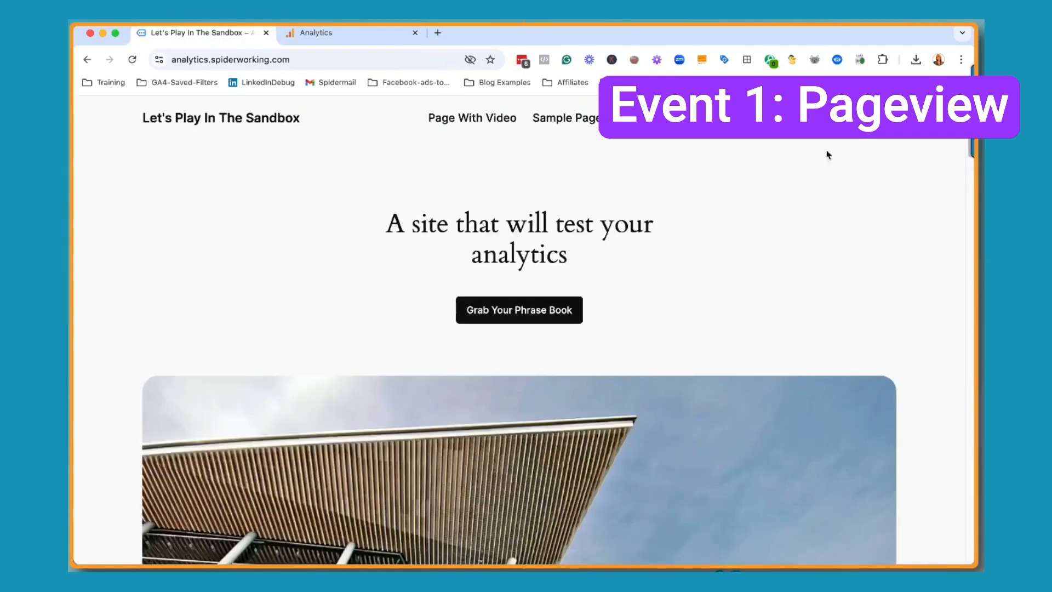
left_click(860, 117)
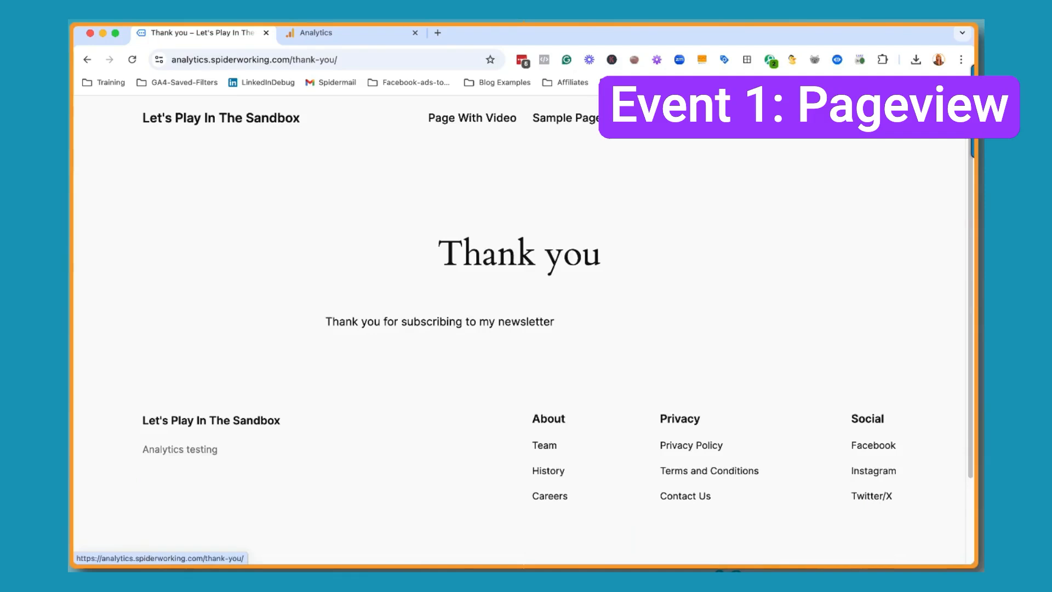
left_click(351, 59)
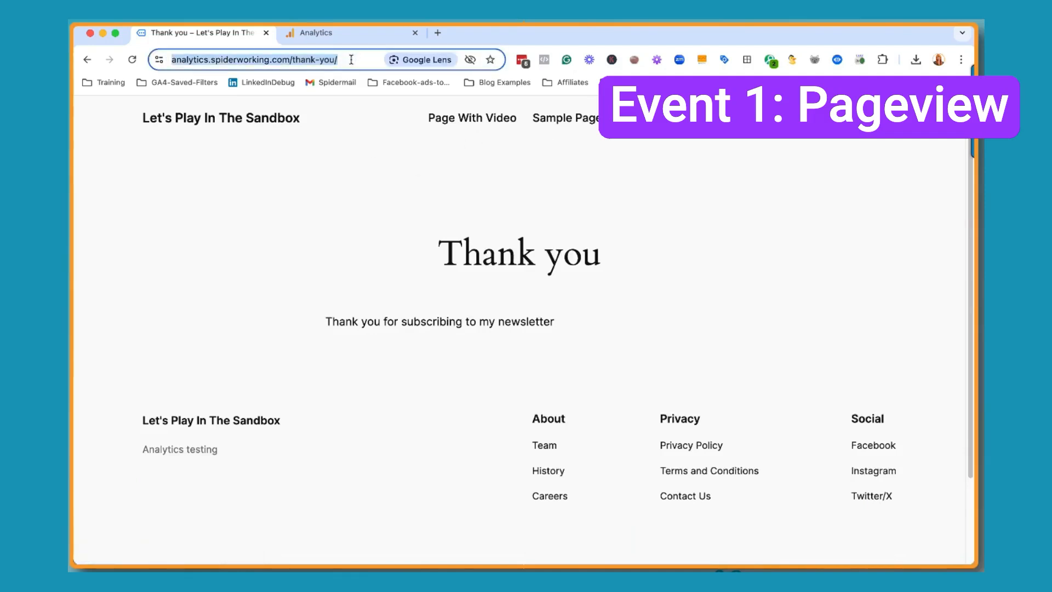
left_click(353, 28)
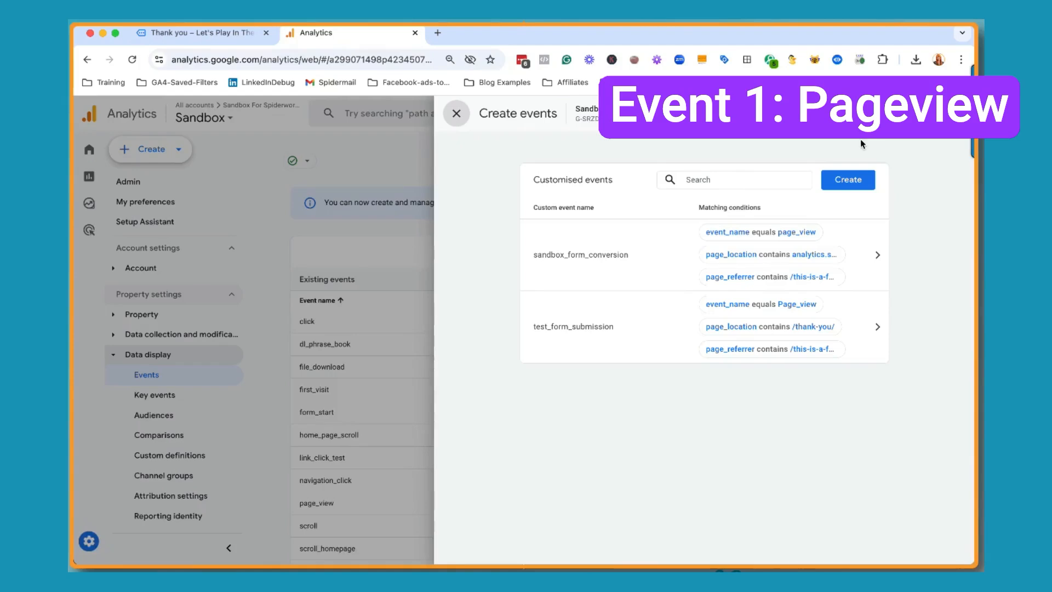
Start a new custom event named test_page_view_thank_you with the matching condition event_name equals page_view.
left_click(847, 182)
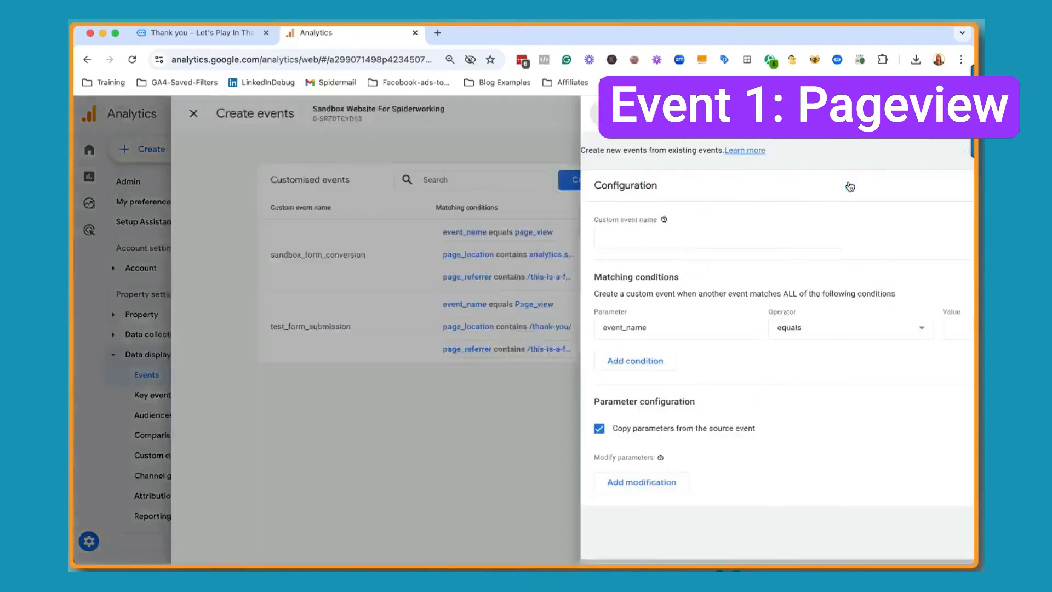
left_click(596, 234)
type("test")
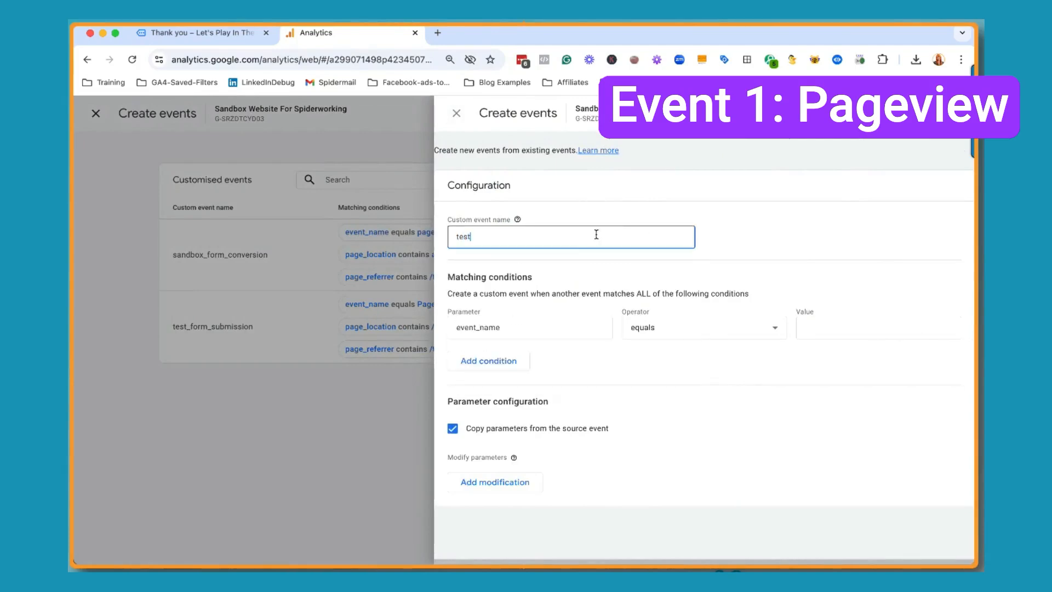
type("_page_view_thank_you")
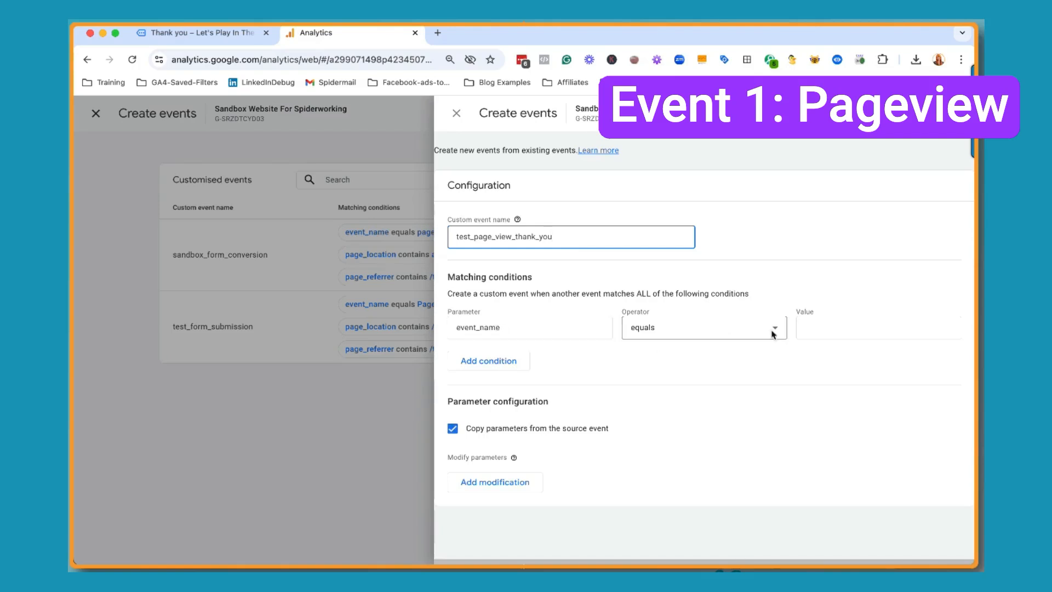
left_click(835, 331)
type("pag")
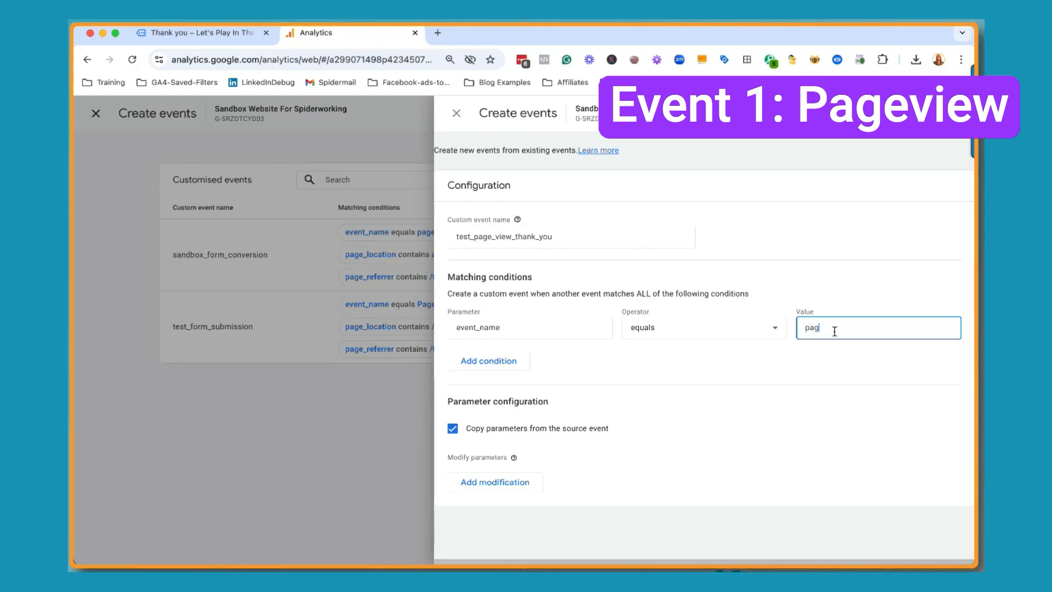
type("e_view")
Add a second matching condition with the parameter page_location and the operator contains.
left_click(493, 363)
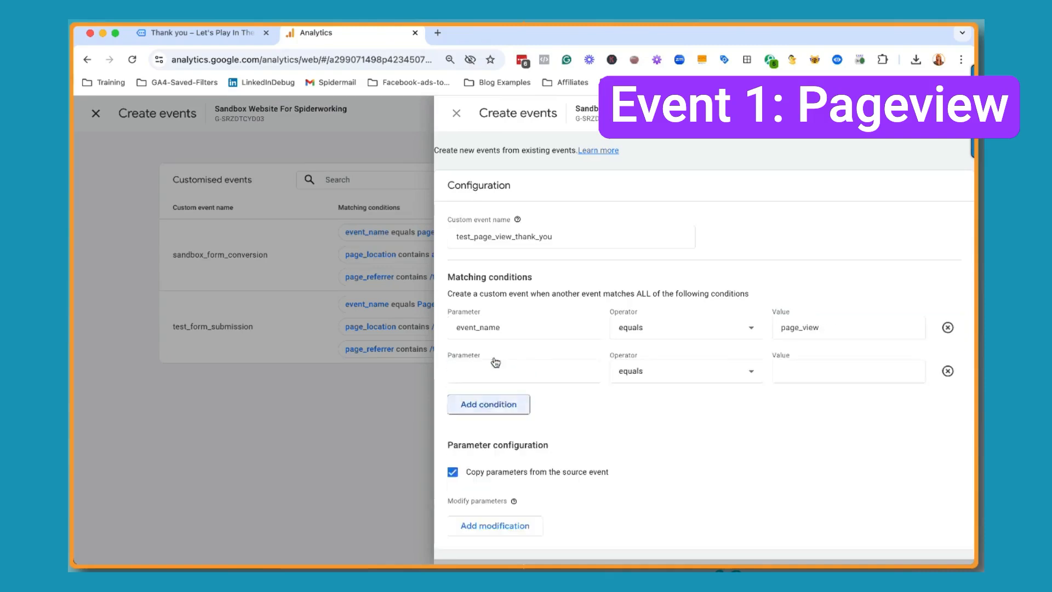
left_click(482, 372)
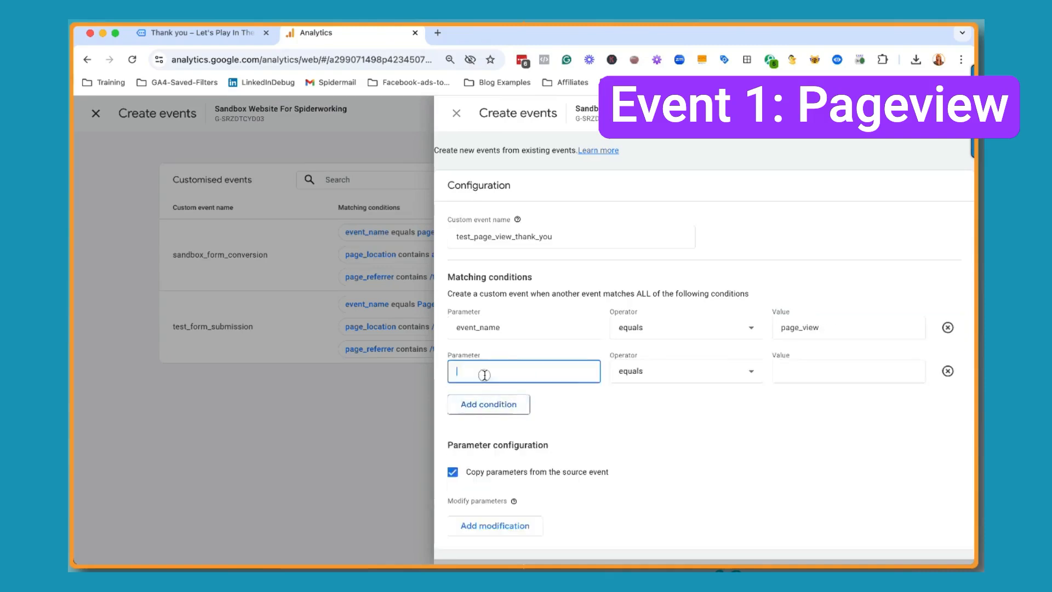
type("pag")
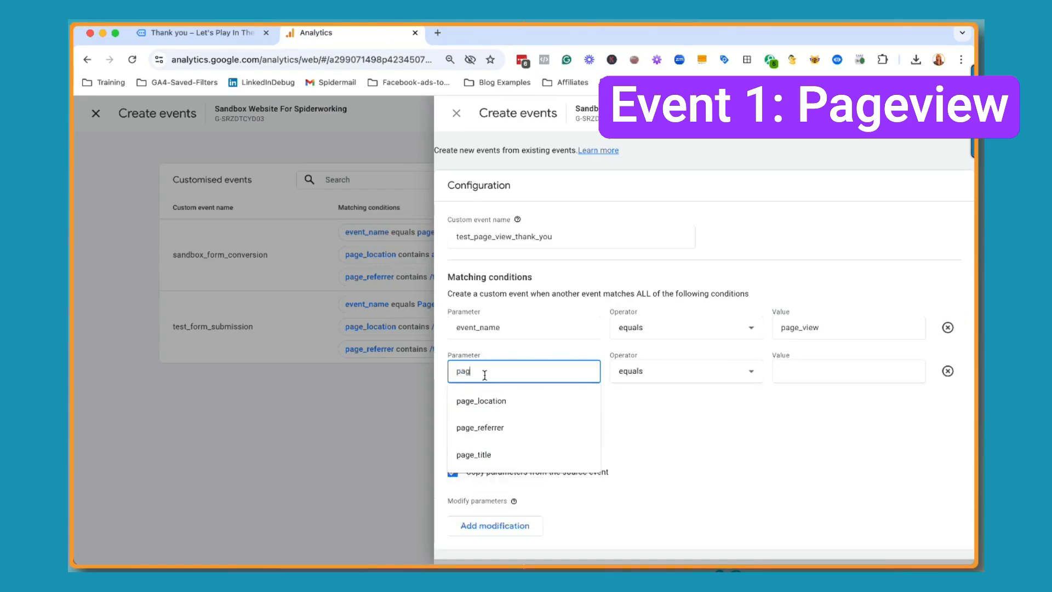
left_click(511, 401)
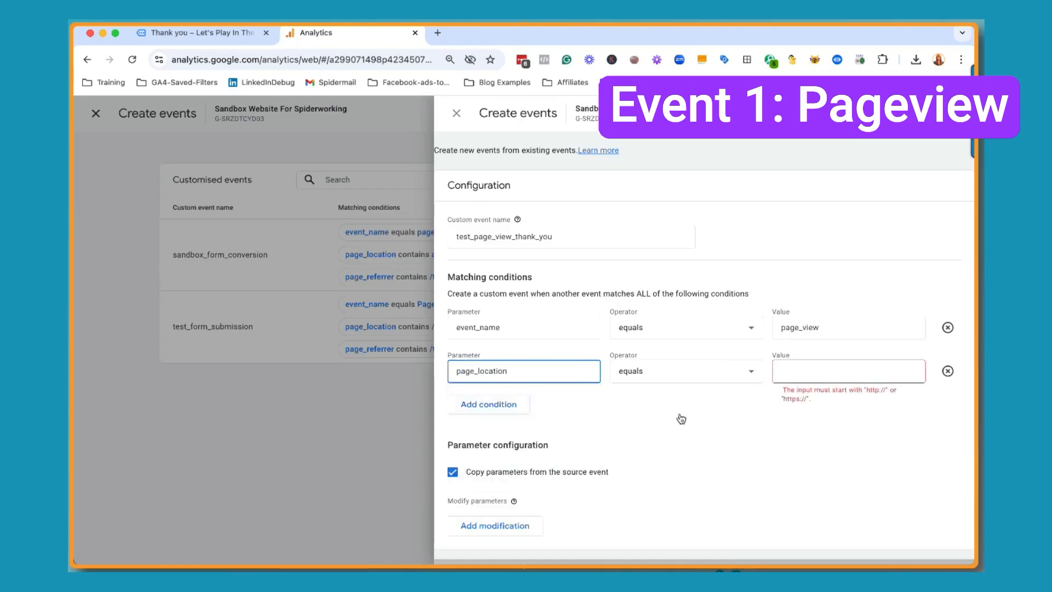
left_click(639, 377)
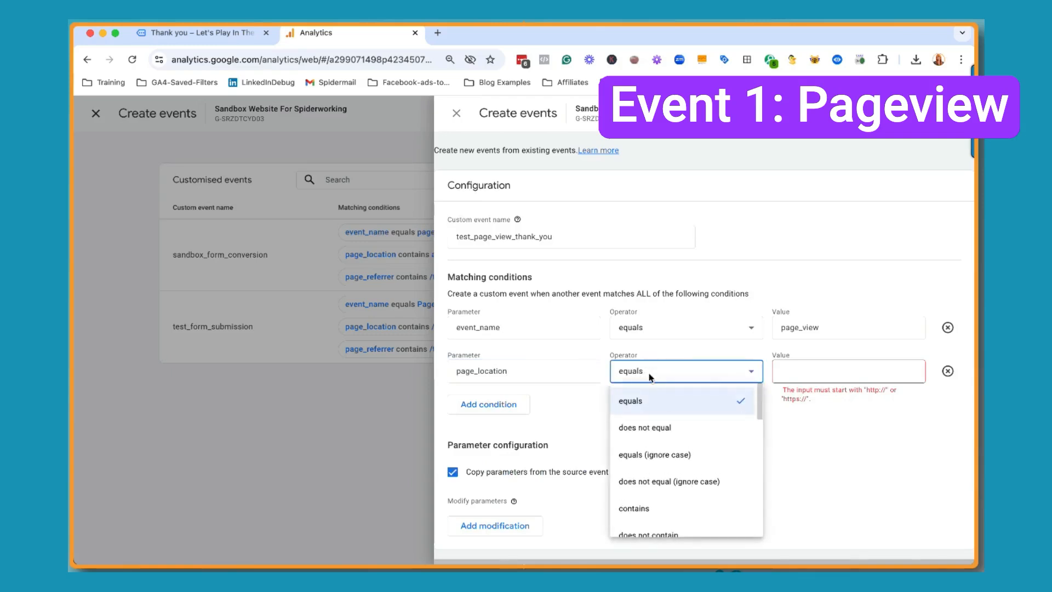
left_click(641, 506)
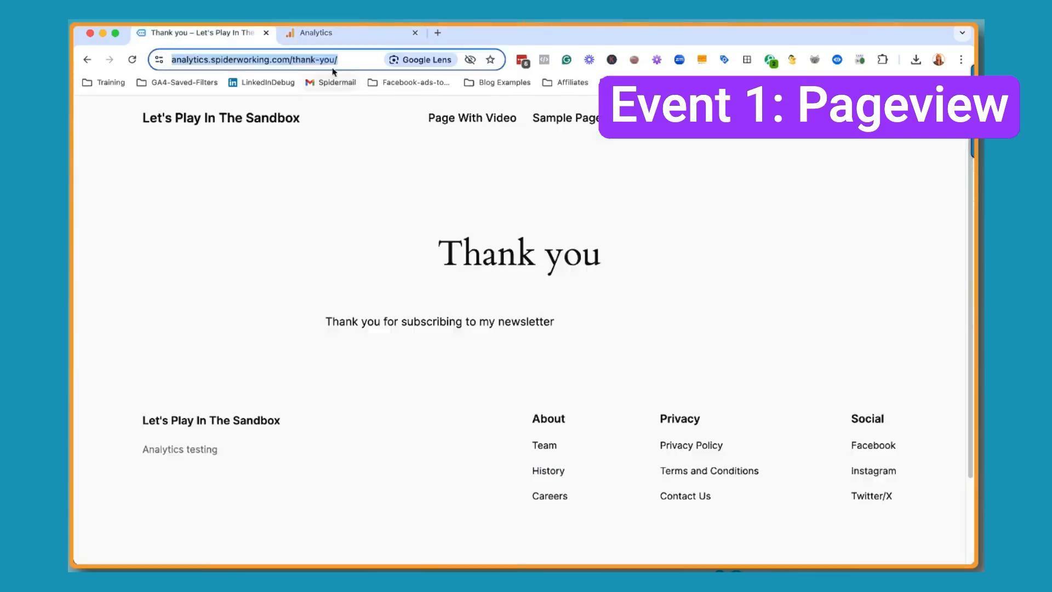
Copy /thank-you/ from the thank-you page's address, enter it as the page_location condition's value, and create the event.
left_click(348, 62)
left_click_drag(320, 60, 365, 64)
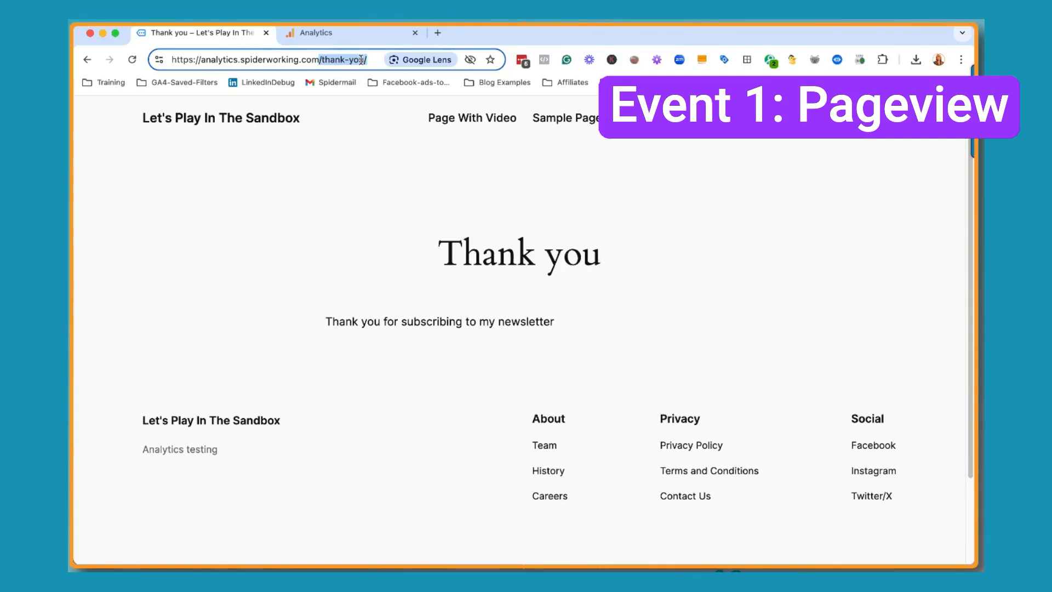
left_click(359, 34)
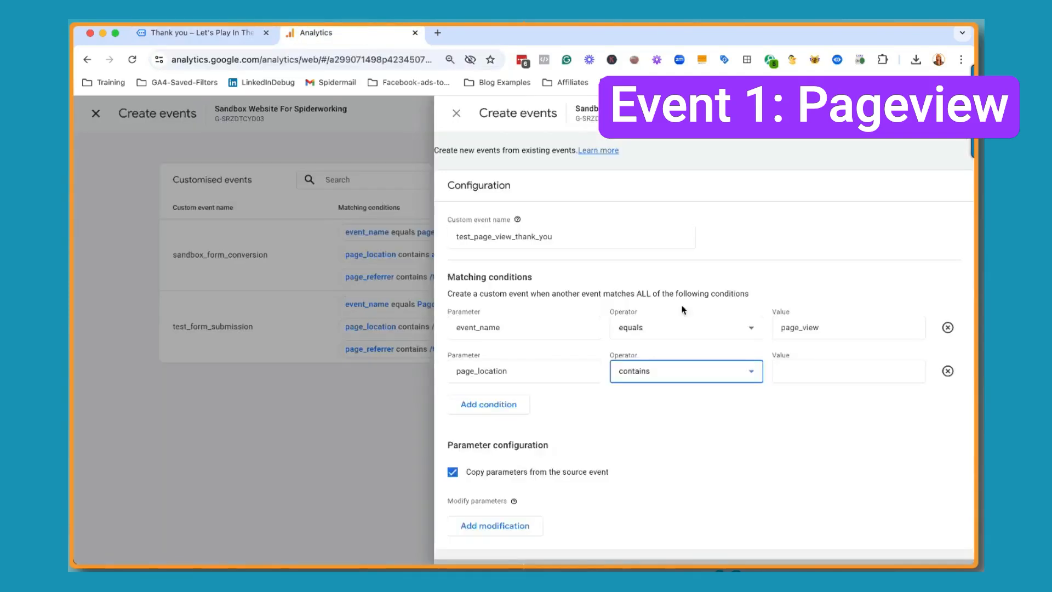
left_click(791, 370)
type("/thank-you/")
left_click(783, 266)
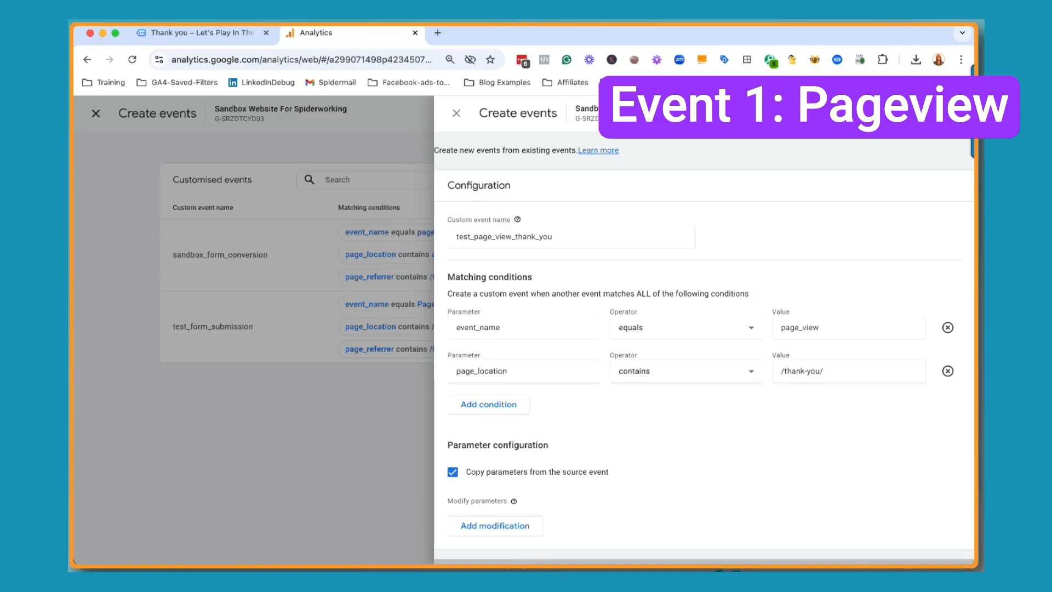
left_click(942, 113)
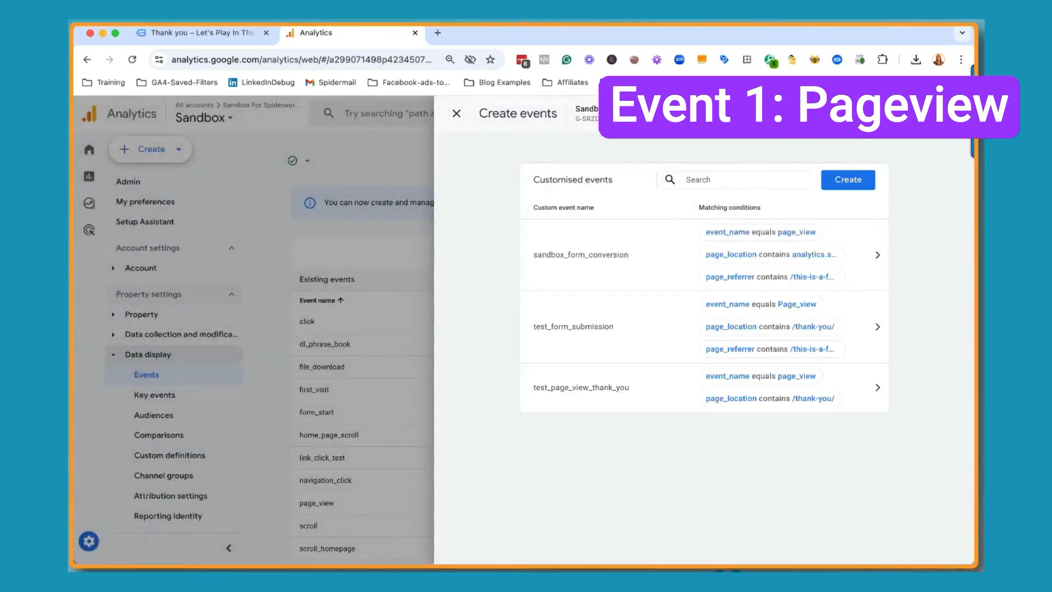
Open the sandbox site's form page and connect Tag Assistant to it, continuing to the debug summary.
left_click(186, 33)
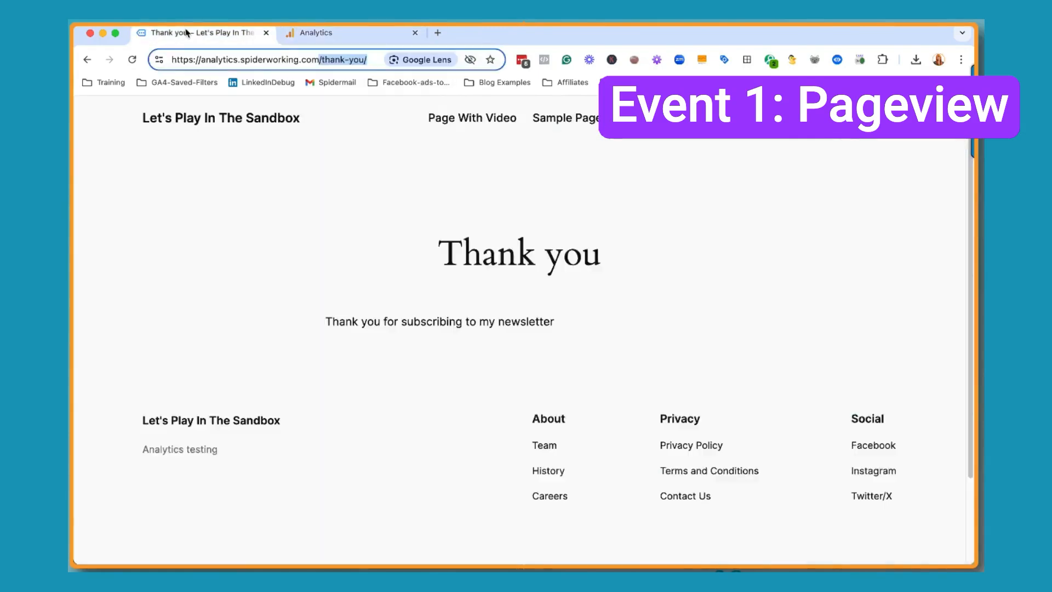
left_click(572, 130)
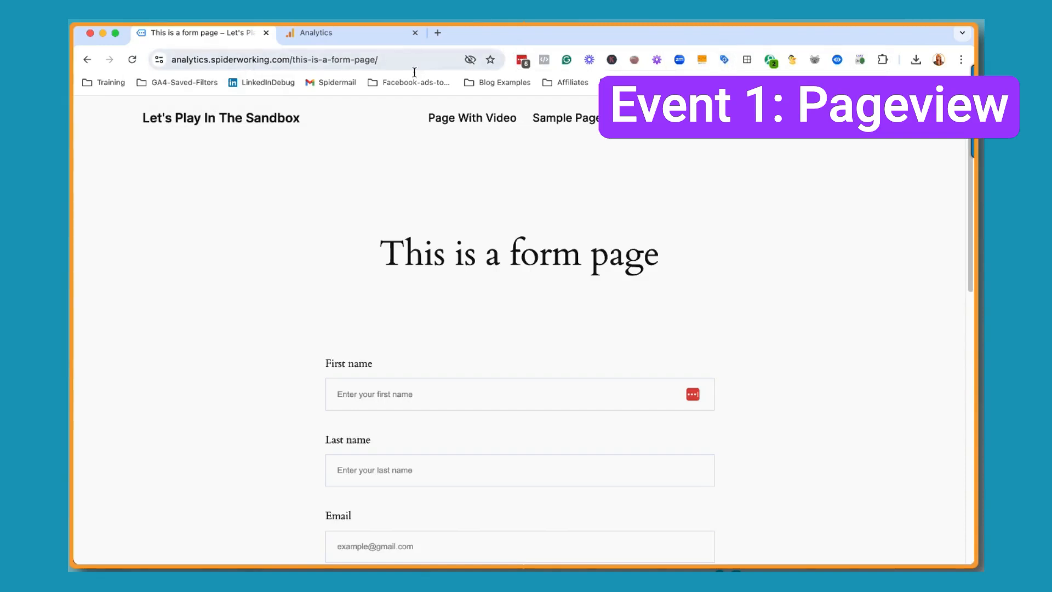
left_click(727, 62)
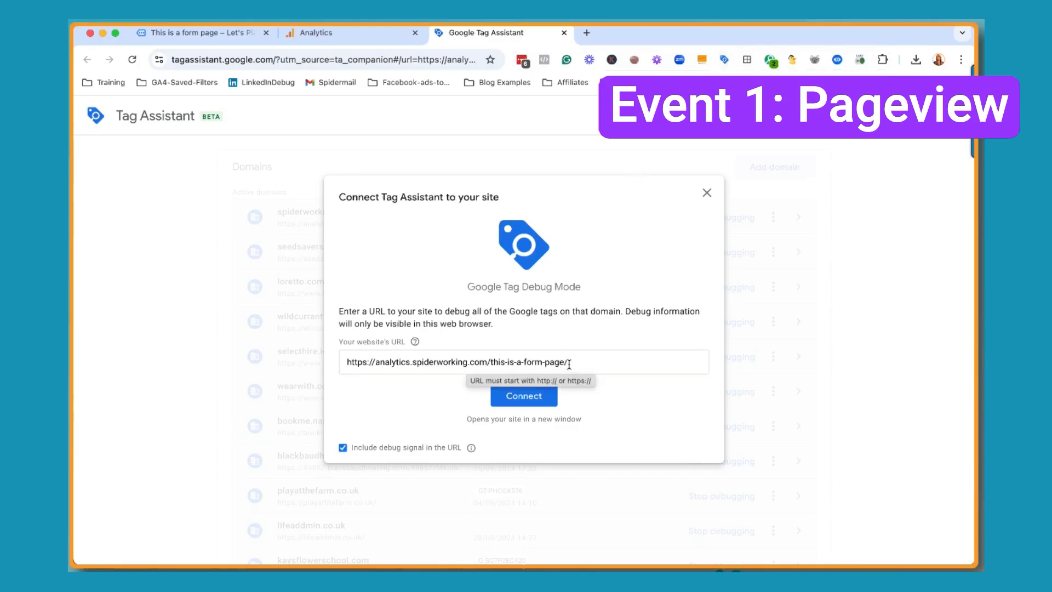
left_click(538, 408)
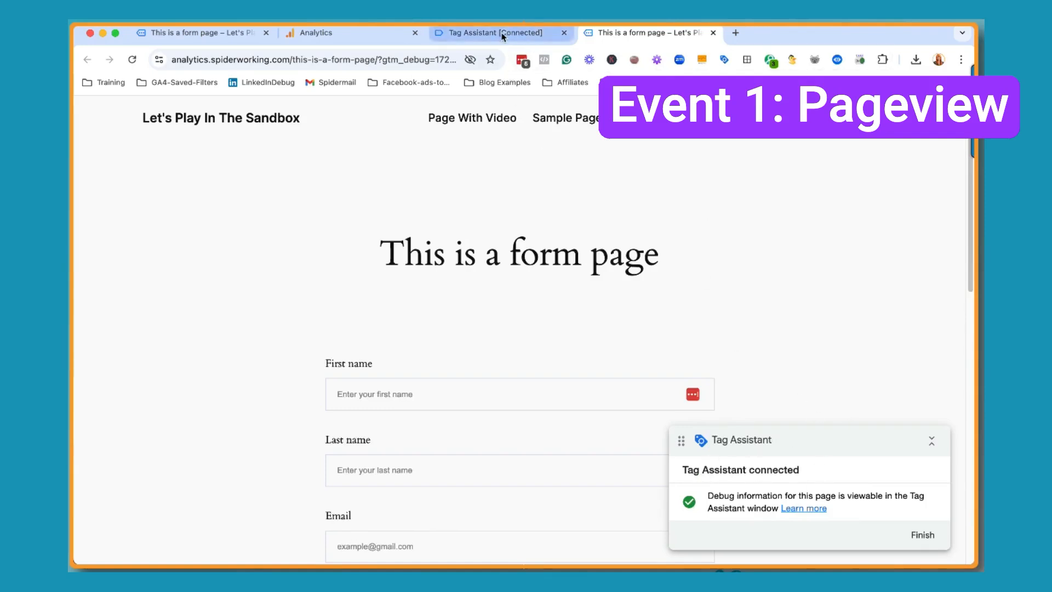
left_click(461, 35)
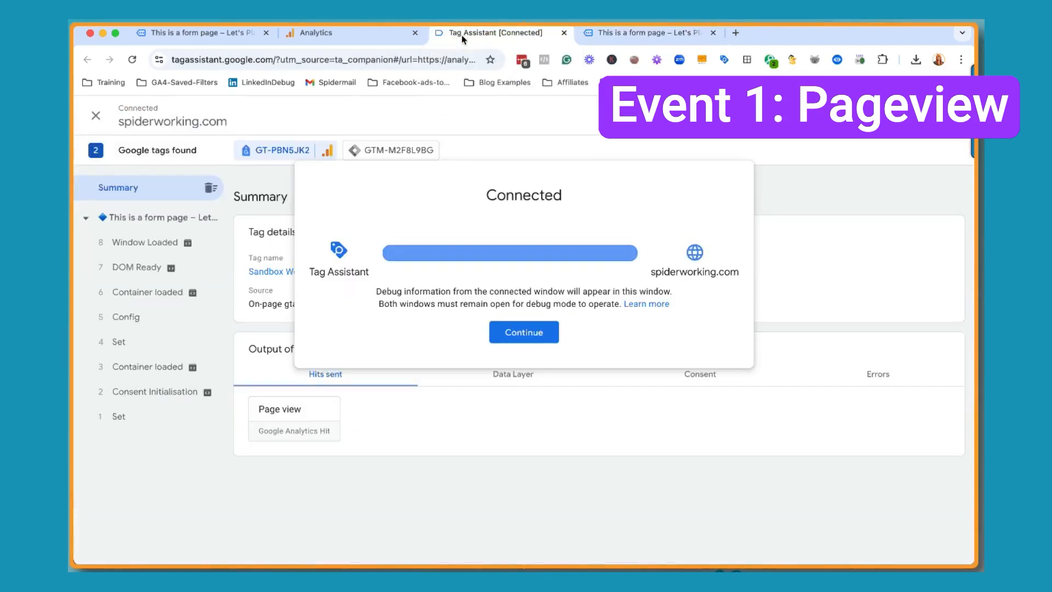
left_click(521, 332)
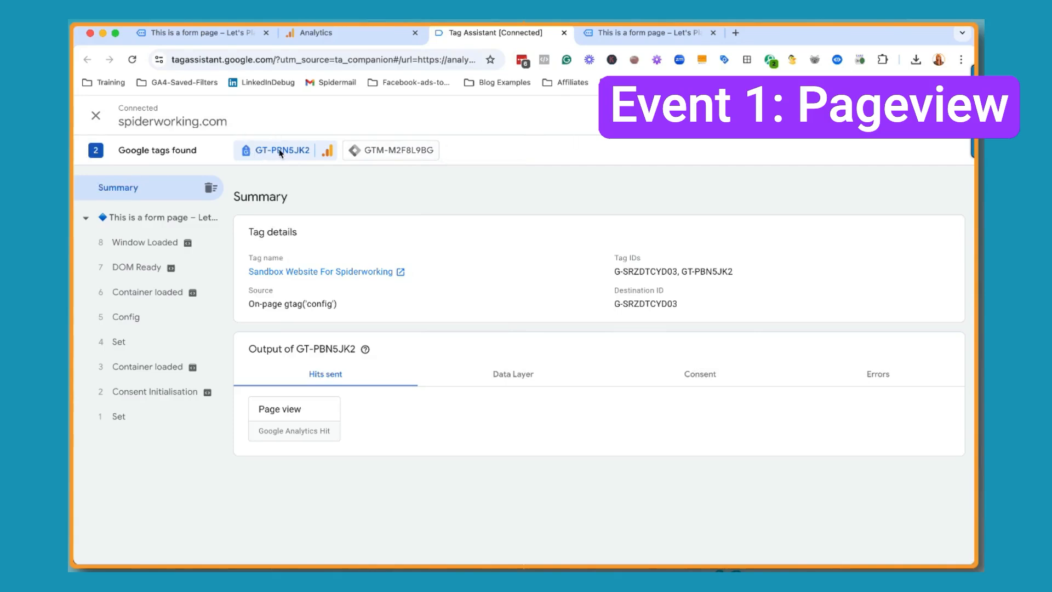
Visit the thank-you page in the debugged site window and return to Tag Assistant to check the hits sent.
mouse_move(364, 351)
left_click(654, 34)
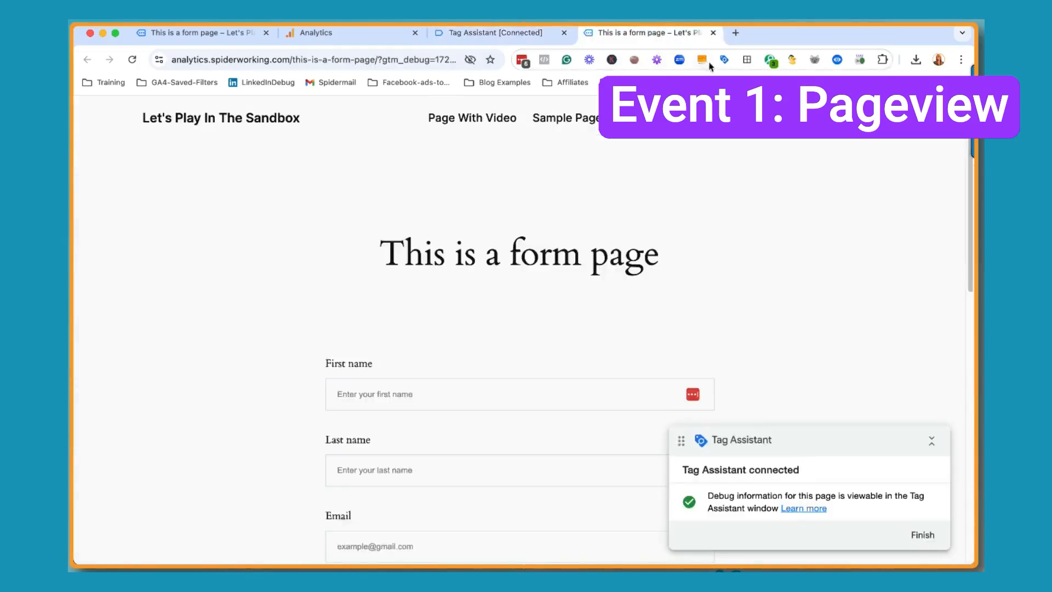
scroll(592, 416, "down", 5)
scroll(591, 419, "up", 5)
left_click(755, 119)
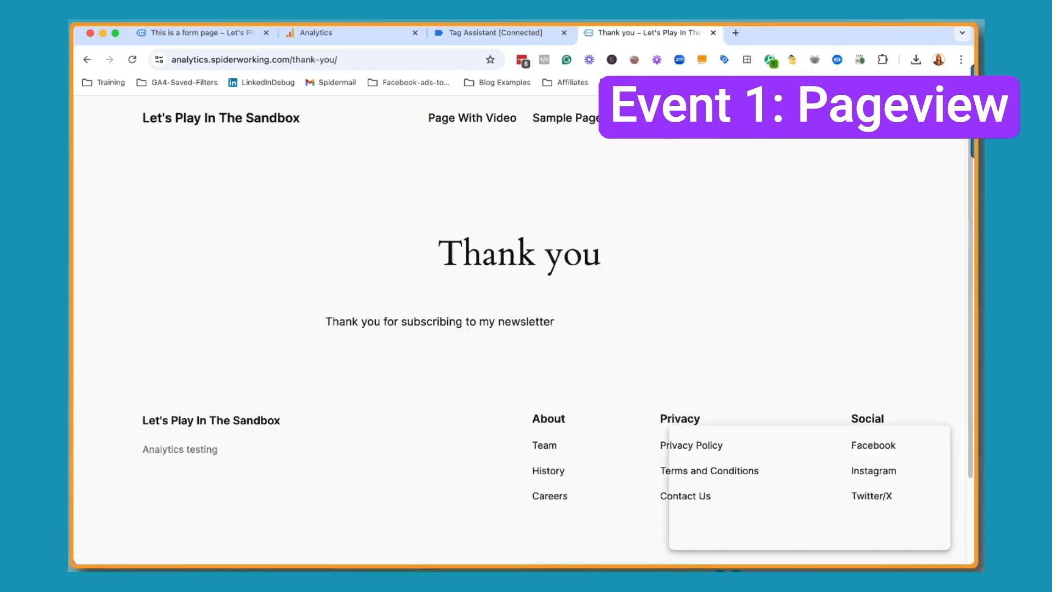
left_click(517, 34)
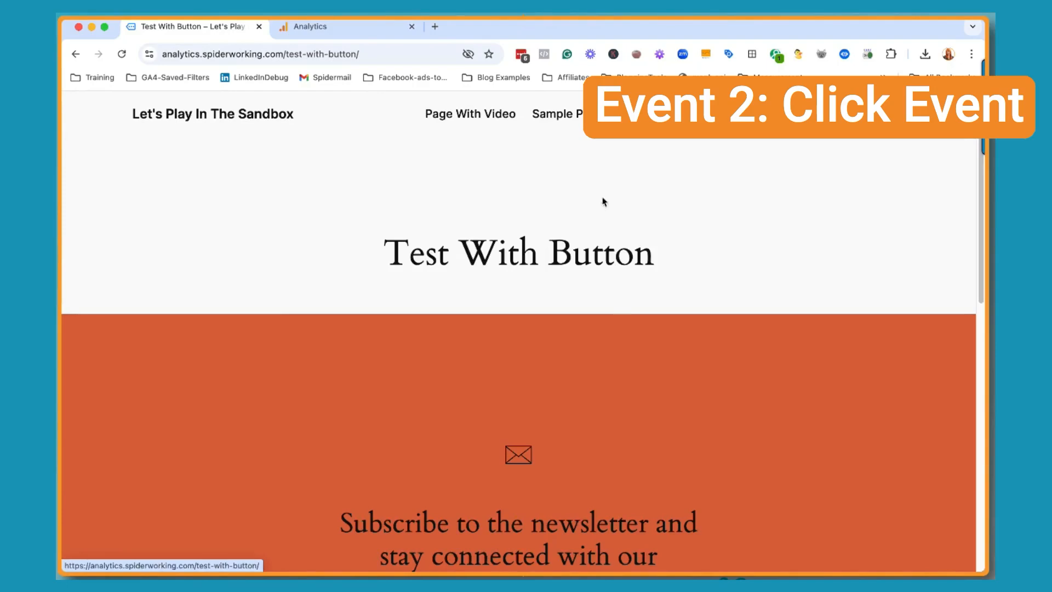
Connect Tag Assistant to the sandbox's Test With Button page and show the debug summary of the GT-PBN5JK2 tag.
scroll(608, 320, "down", 7)
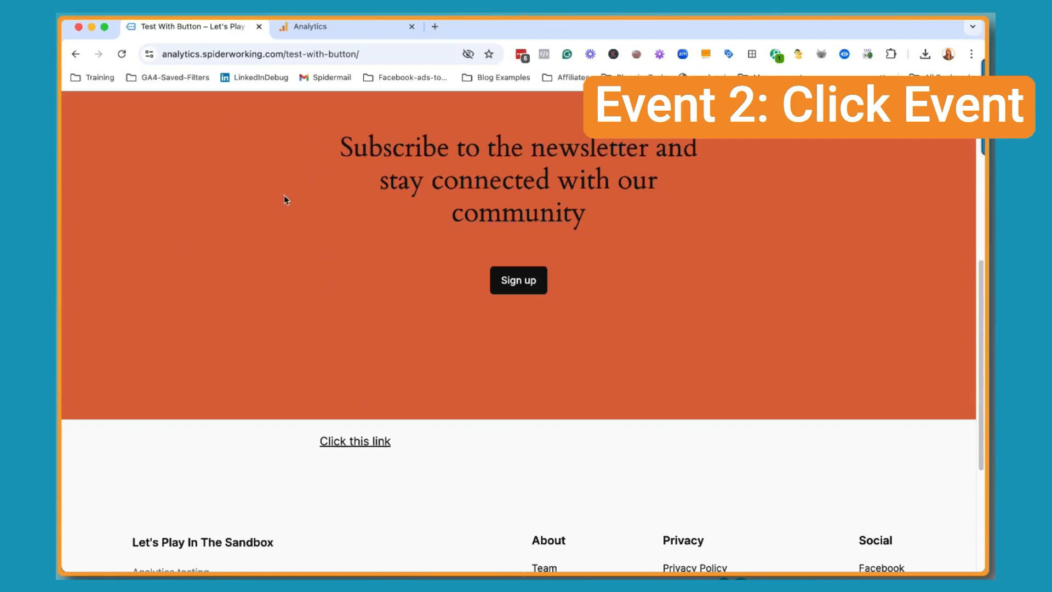
left_click(729, 54)
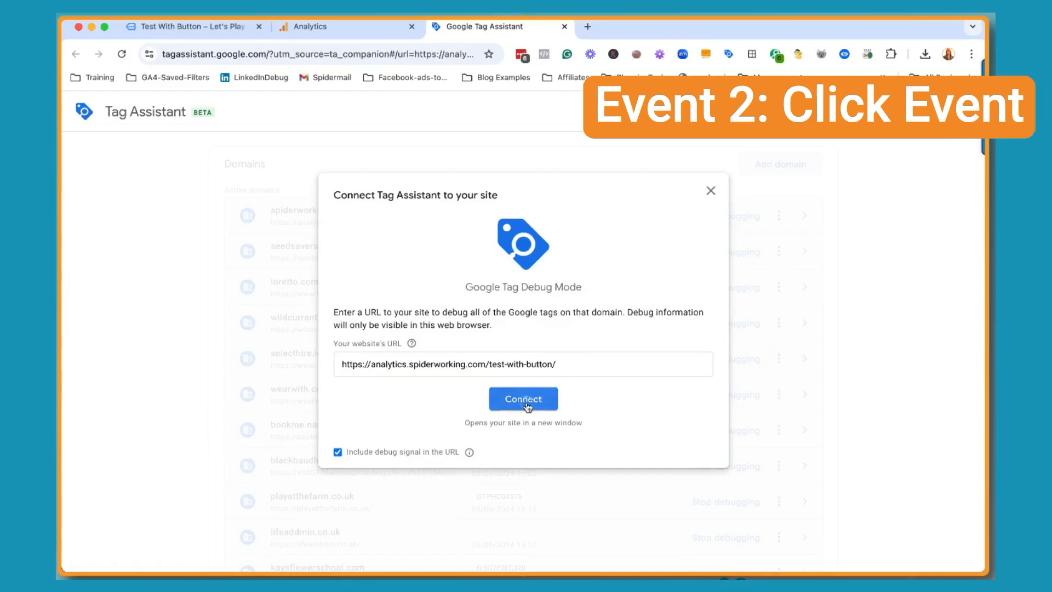
left_click(525, 404)
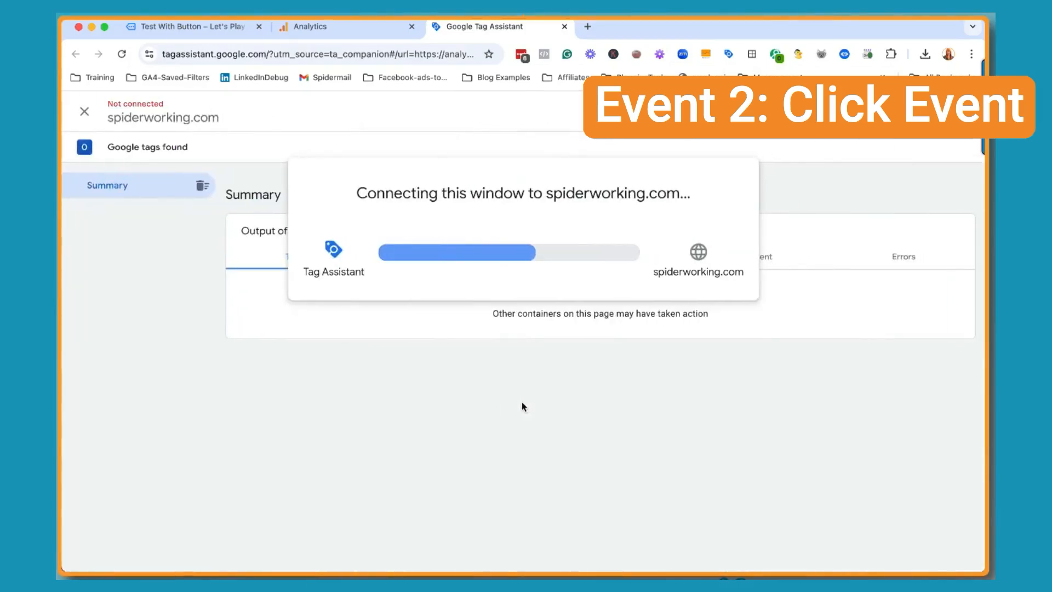
left_click(503, 337)
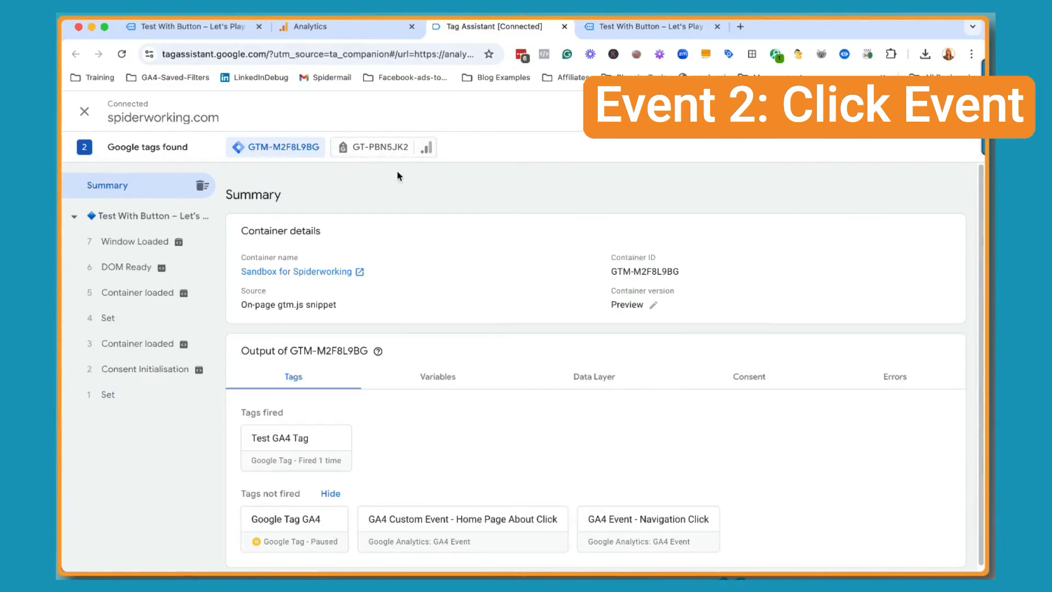
left_click(377, 154)
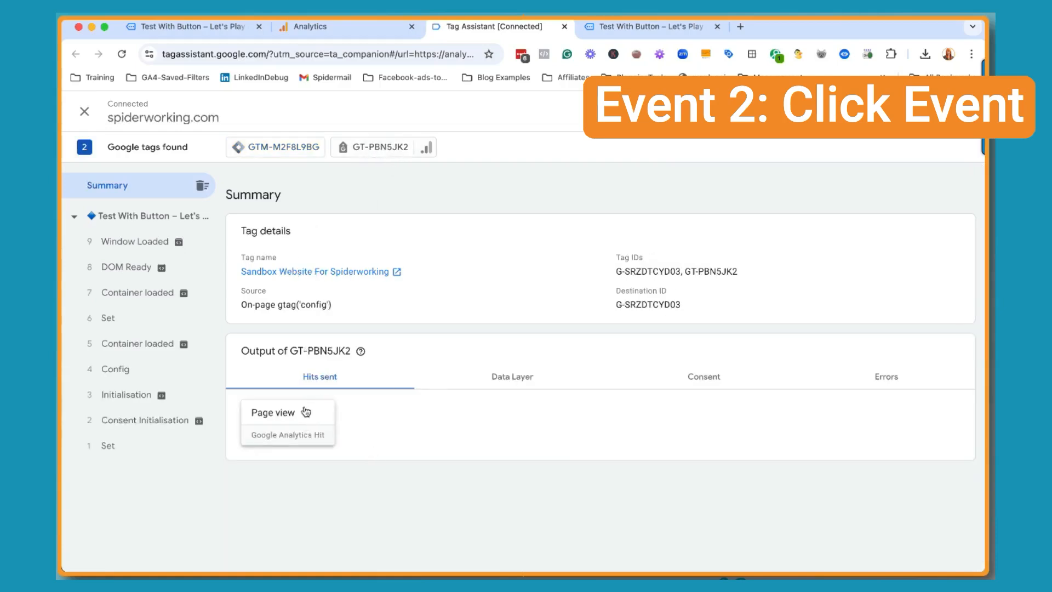
Follow the "Click this link" link on the debugged Test With Button page, and return to Tag Assistant.
left_click(642, 31)
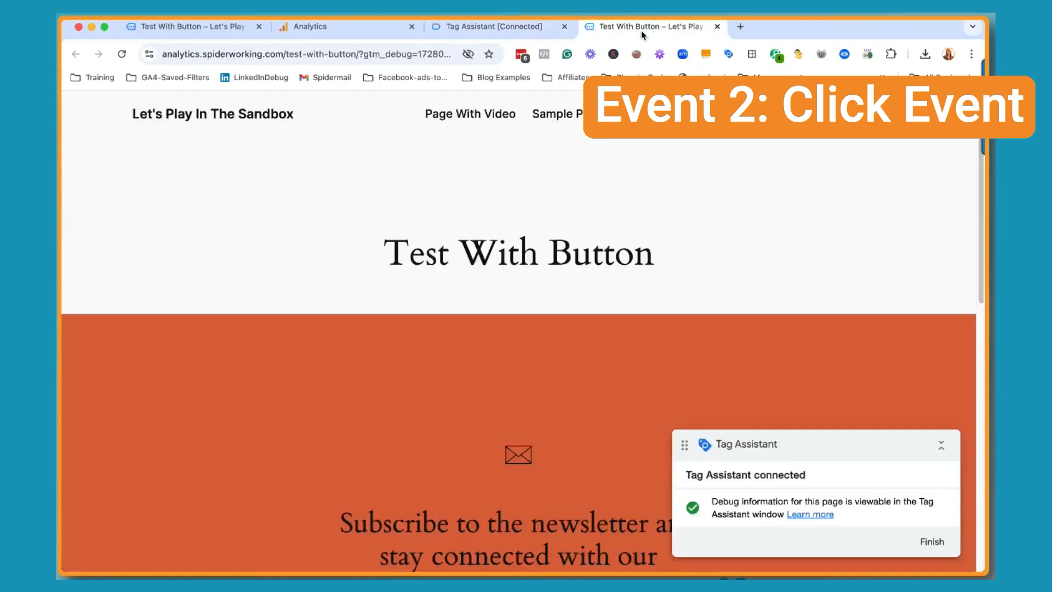
scroll(569, 299, "down", 5)
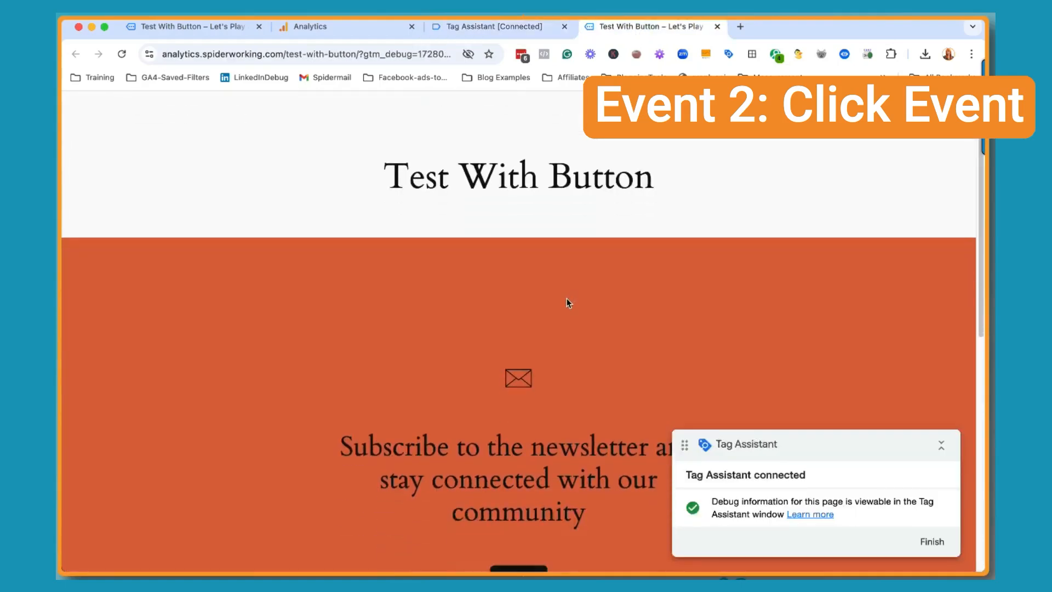
scroll(564, 300, "down", 3)
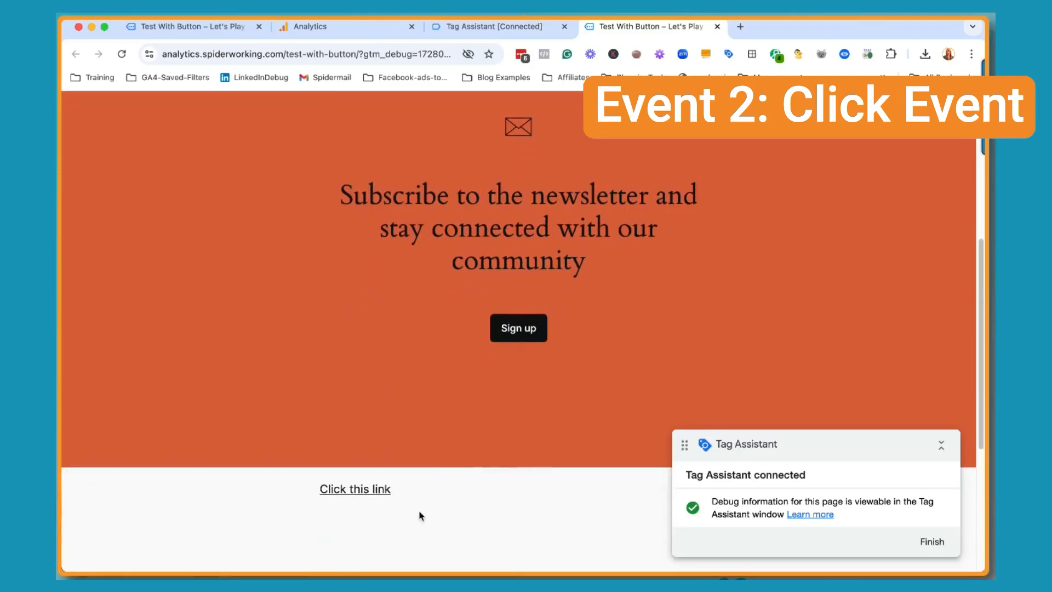
left_click(363, 494)
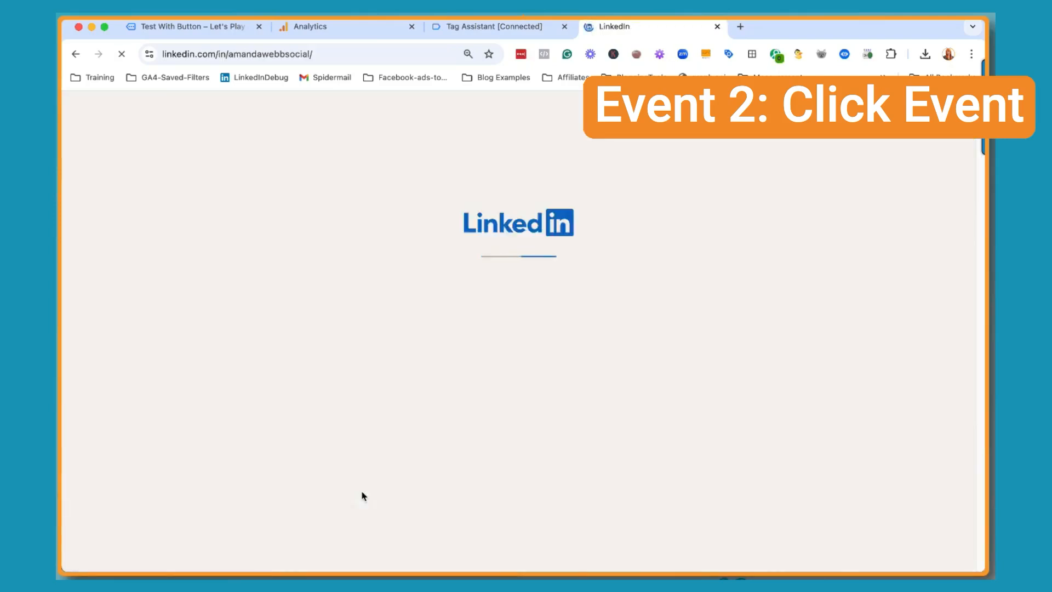
left_click(518, 25)
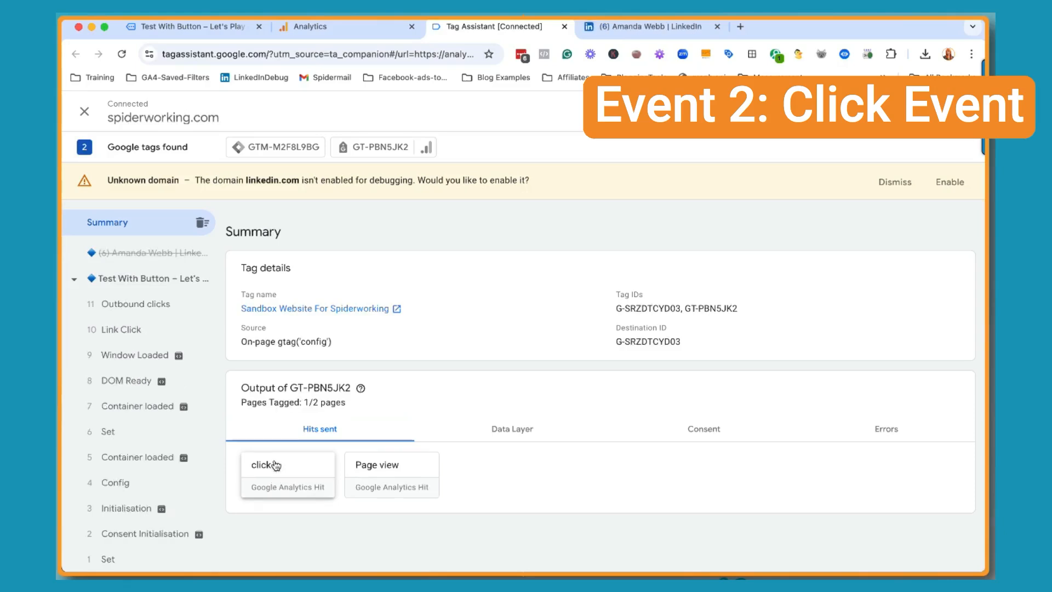
Examine the click hit's parameters in Tag Assistant, especially the link_url value.
left_click(275, 466)
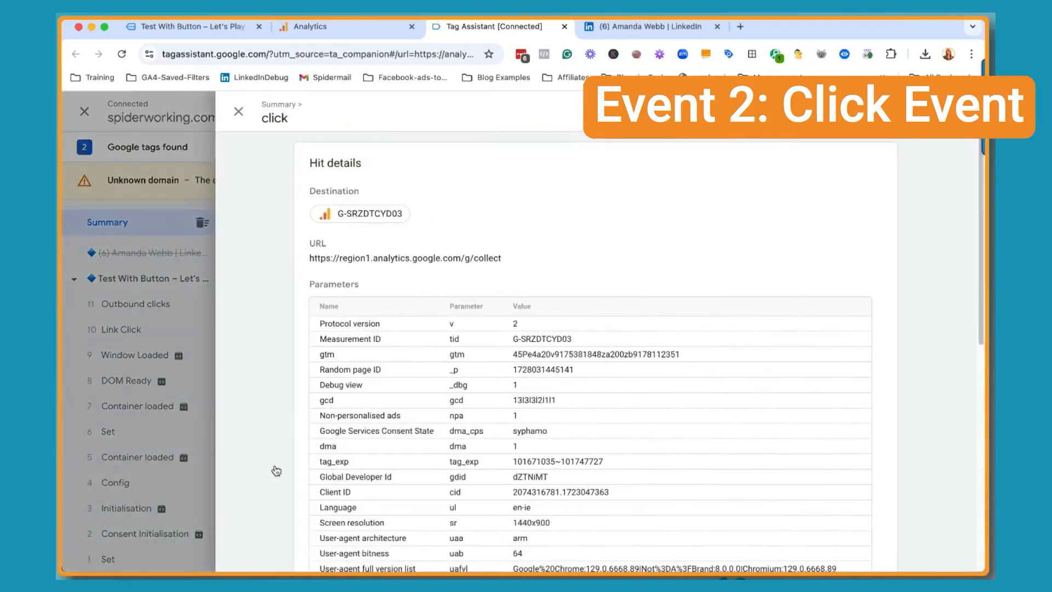
scroll(449, 346, "down", 5)
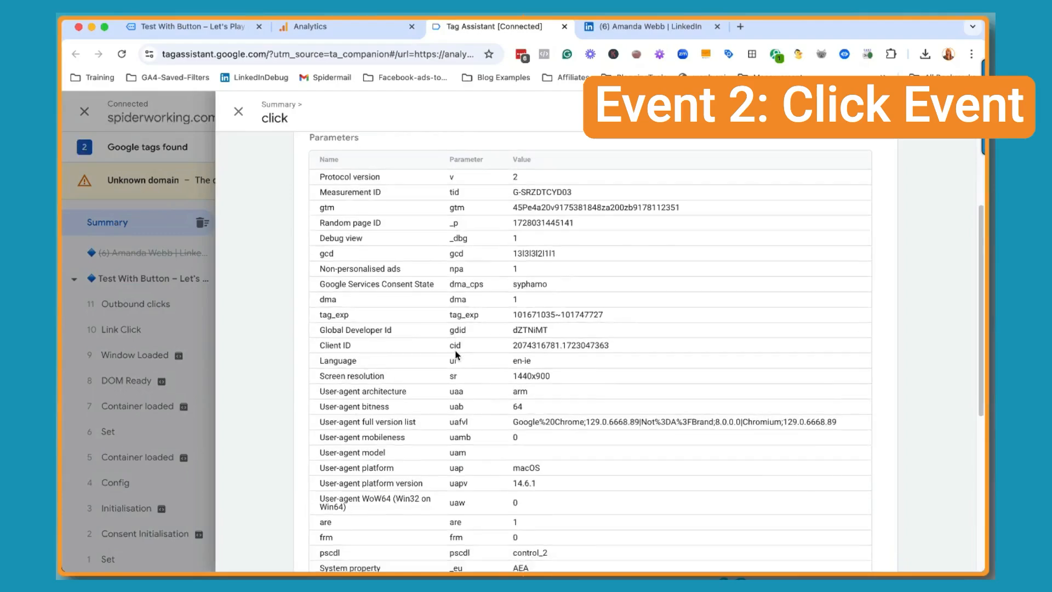
scroll(456, 355, "down", 5)
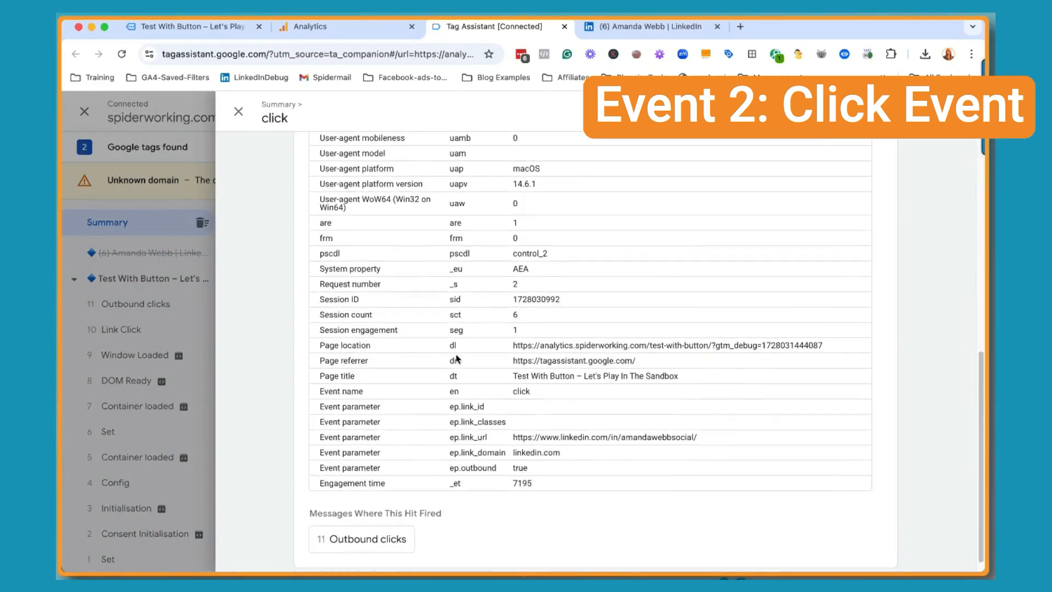
scroll(457, 359, "up", 6)
scroll(457, 359, "up", 2)
scroll(456, 359, "down", 7)
scroll(456, 359, "down", 3)
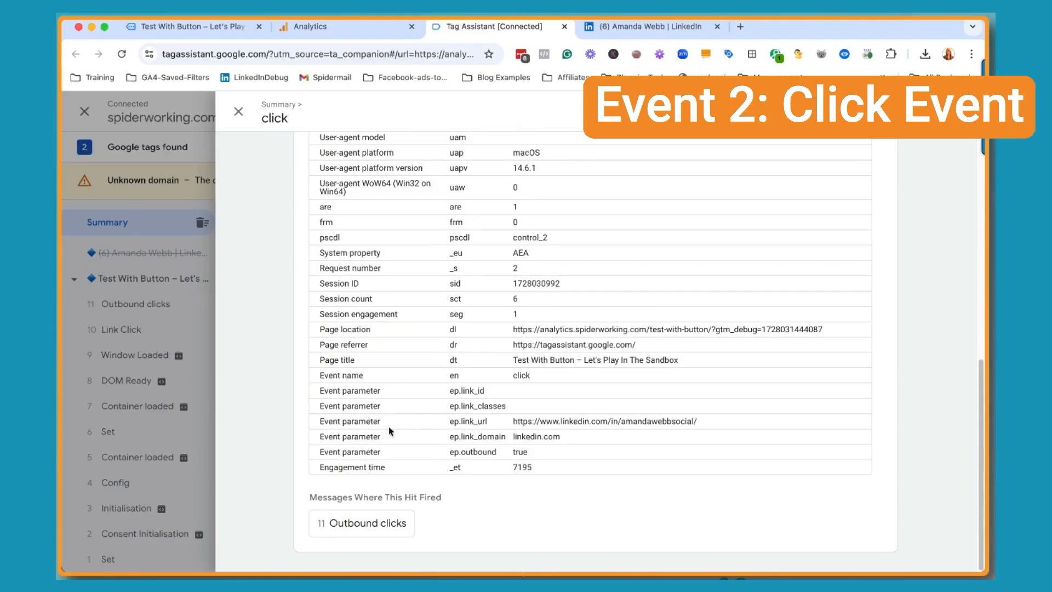
left_click_drag(460, 422, 701, 425)
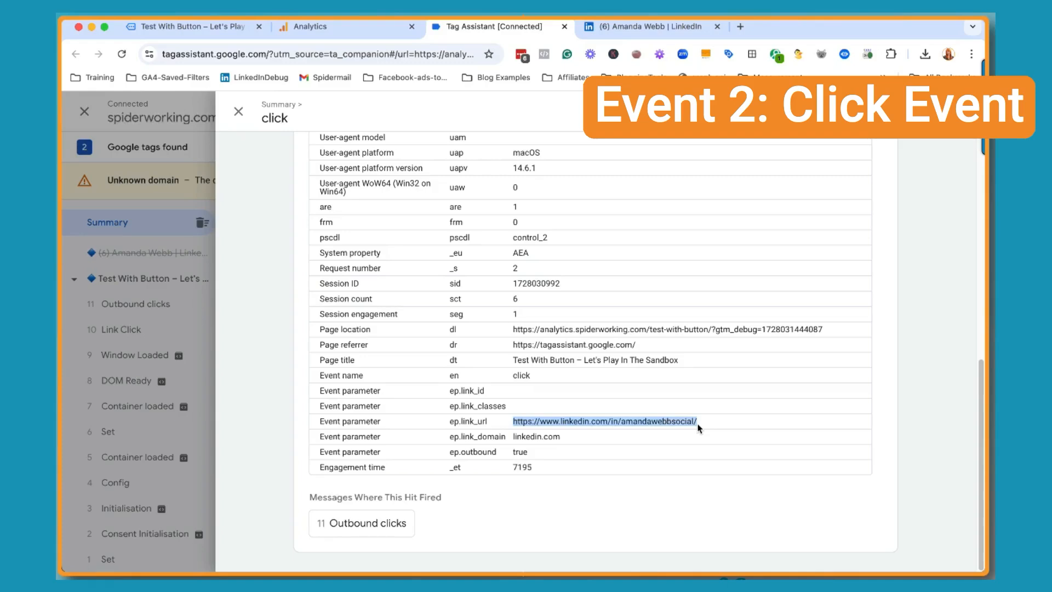
Switch to Google Analytics and open the customised events list from the property's Events settings.
left_click(317, 30)
mouse_move(68, 163)
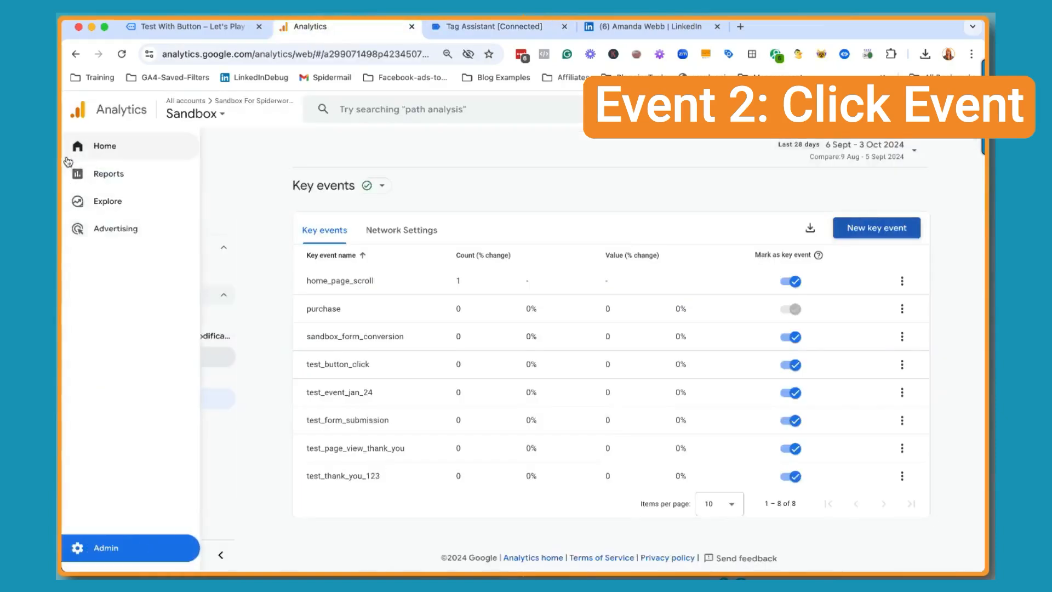
left_click(75, 546)
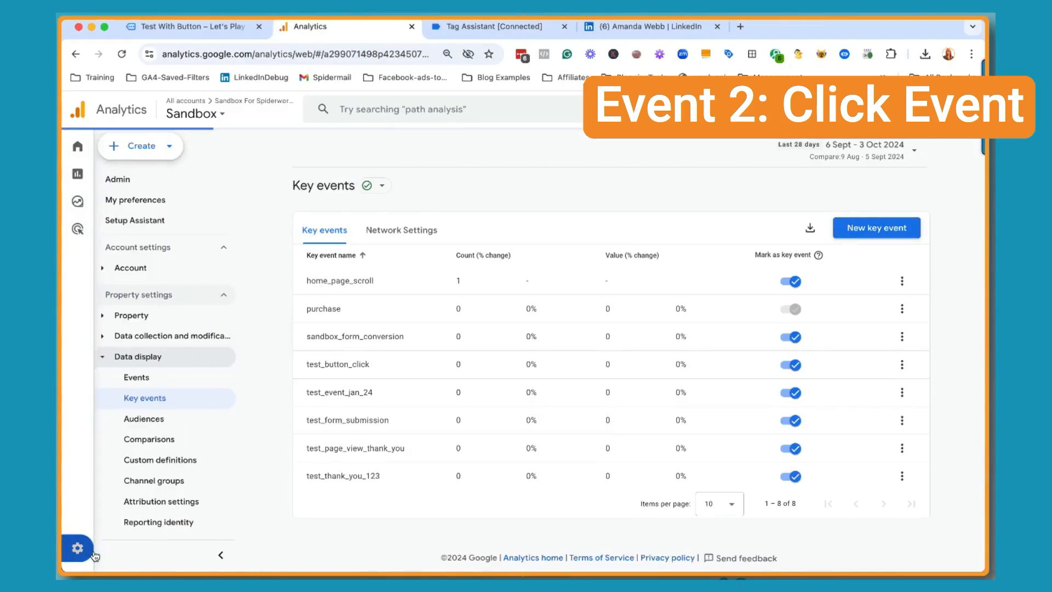
scroll(457, 444, "down", 2)
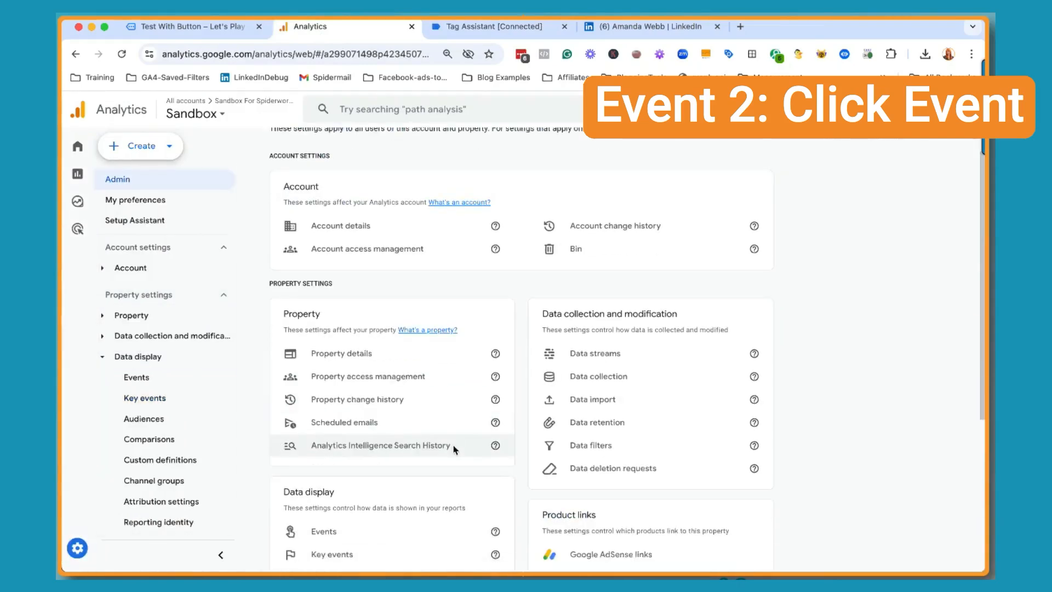
left_click(345, 534)
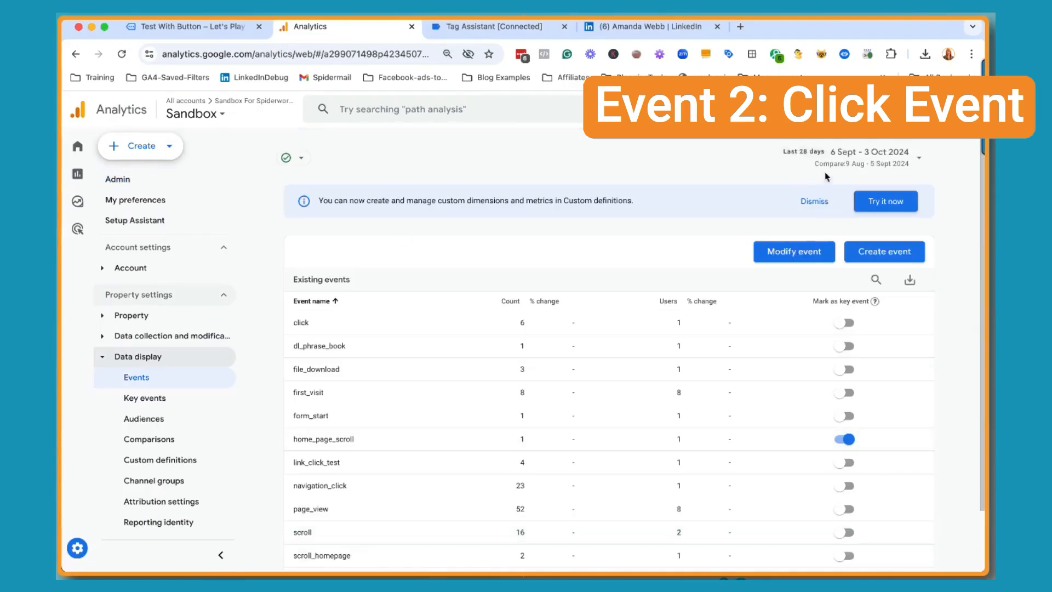
left_click(872, 253)
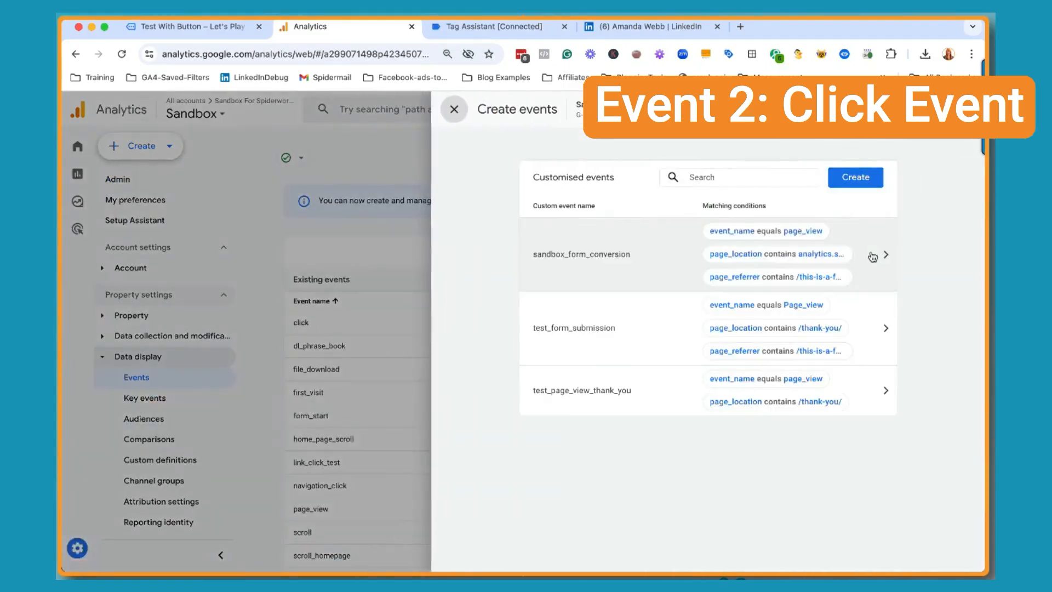
Start a new custom event and name it test_click_linkedin.
left_click(855, 178)
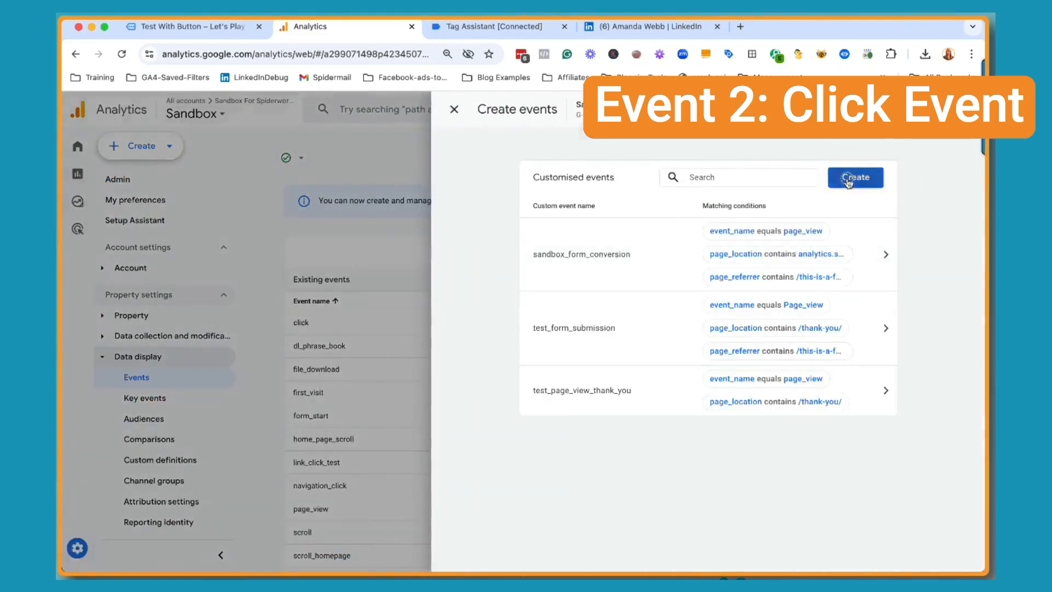
left_click(496, 236)
type("test_click_")
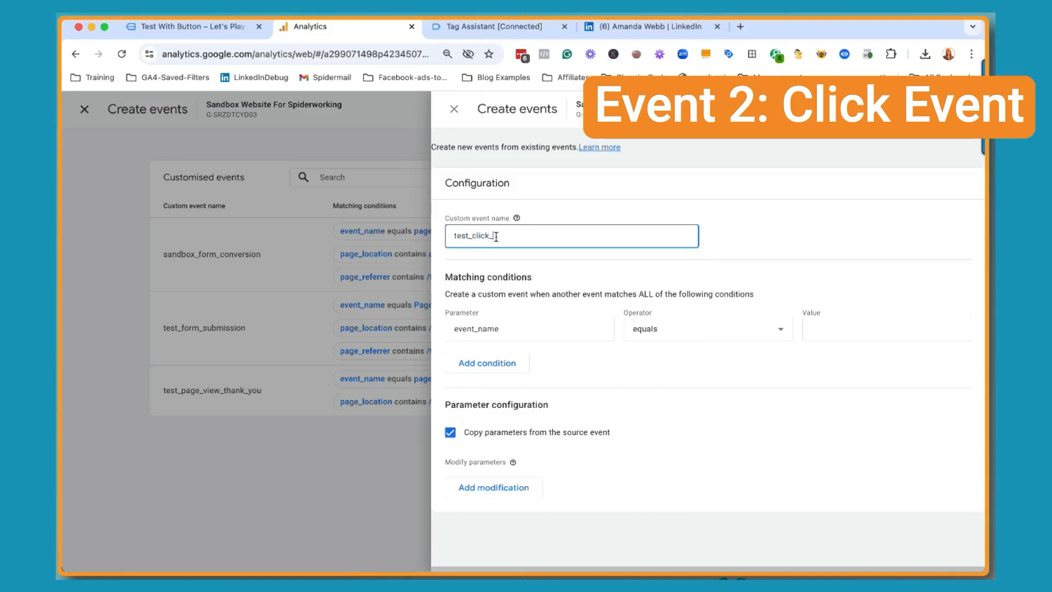
type("linkedin")
Look up the event name in Tag Assistant's click hit details, and set the event_name condition's value to click.
left_click(504, 25)
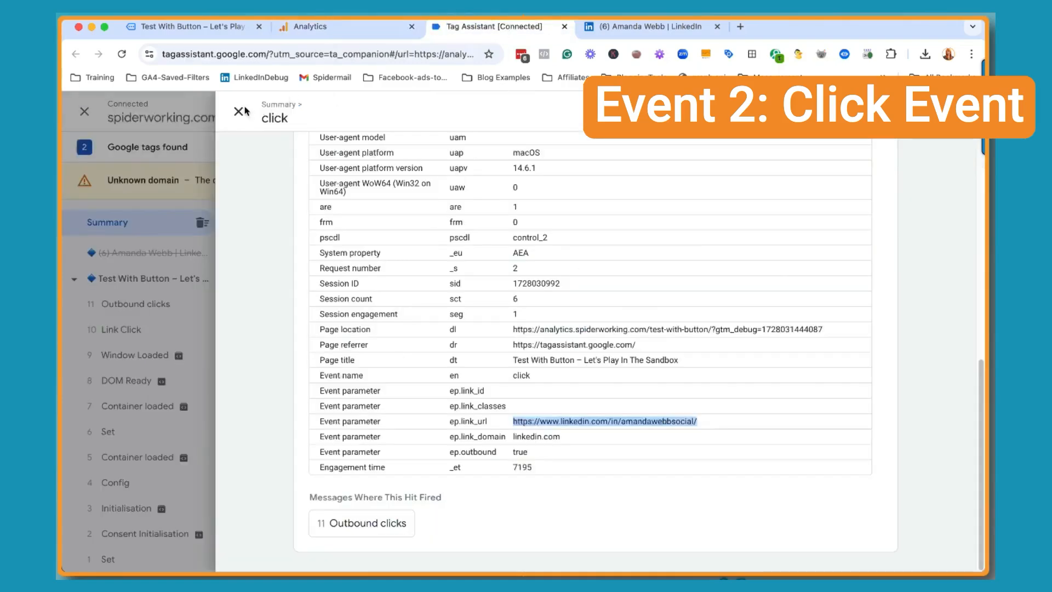
left_click(241, 109)
left_click(285, 471)
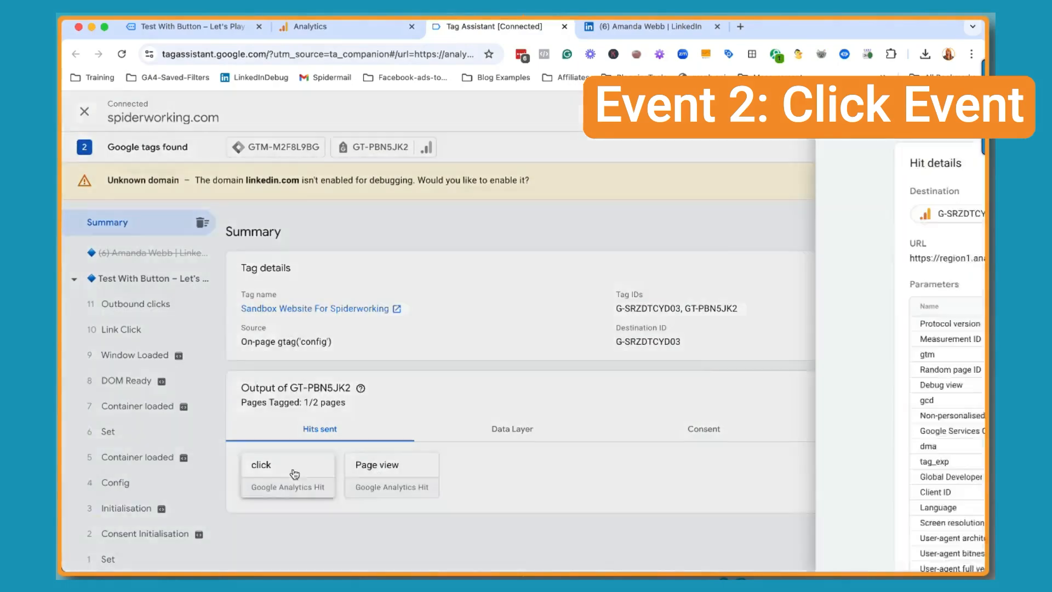
scroll(450, 301, "down", 5)
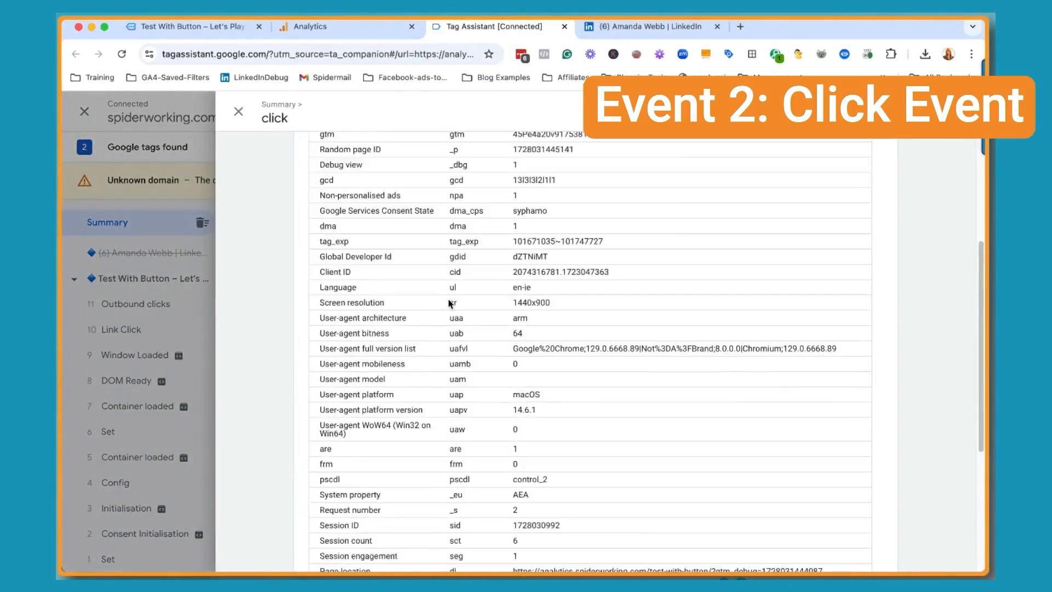
scroll(449, 302, "down", 4)
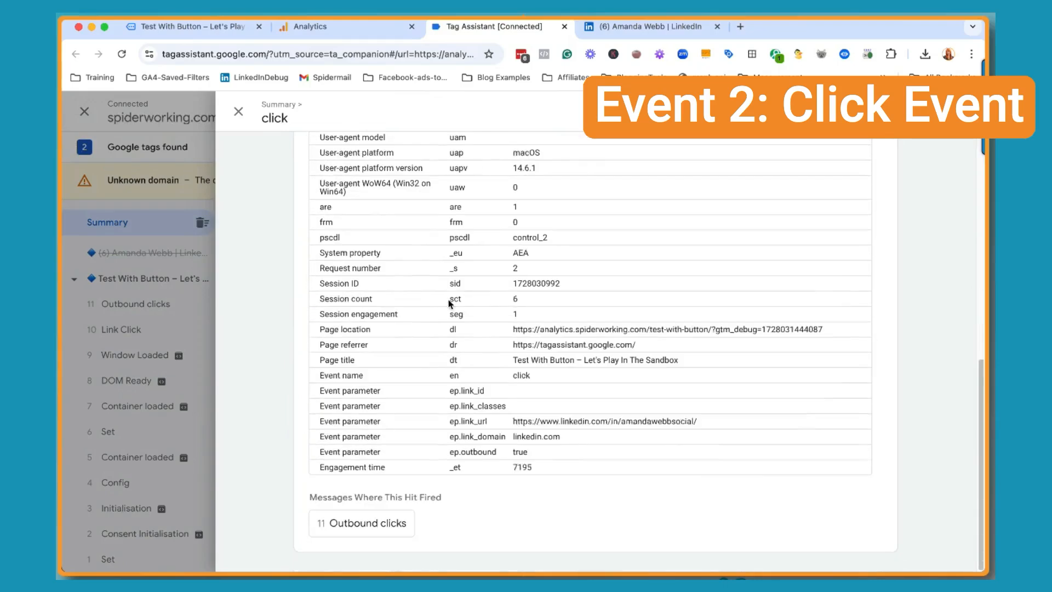
double_click(520, 375)
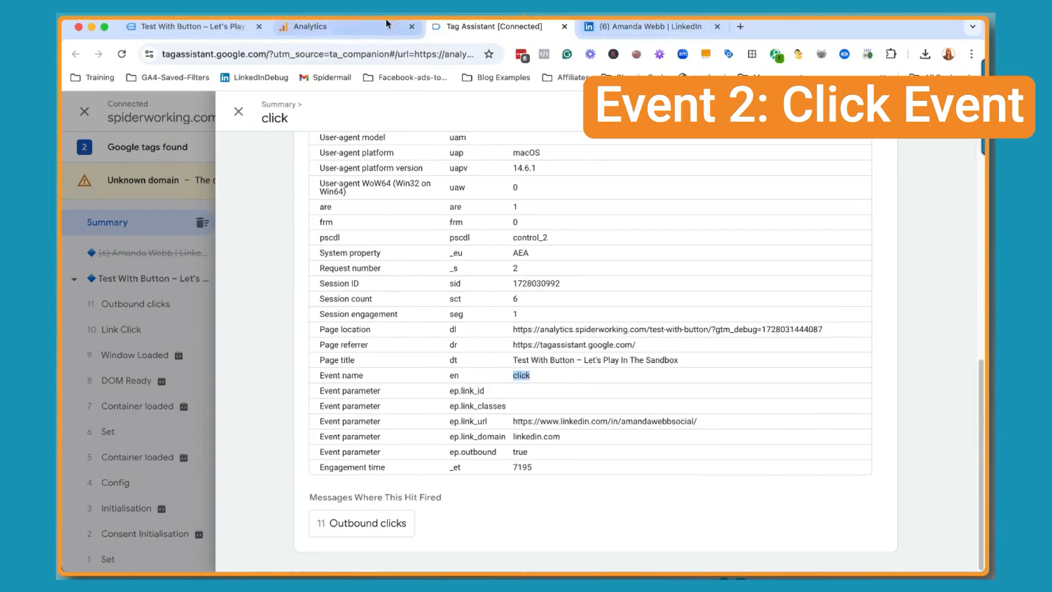
left_click(351, 27)
left_click(828, 330)
type("click")
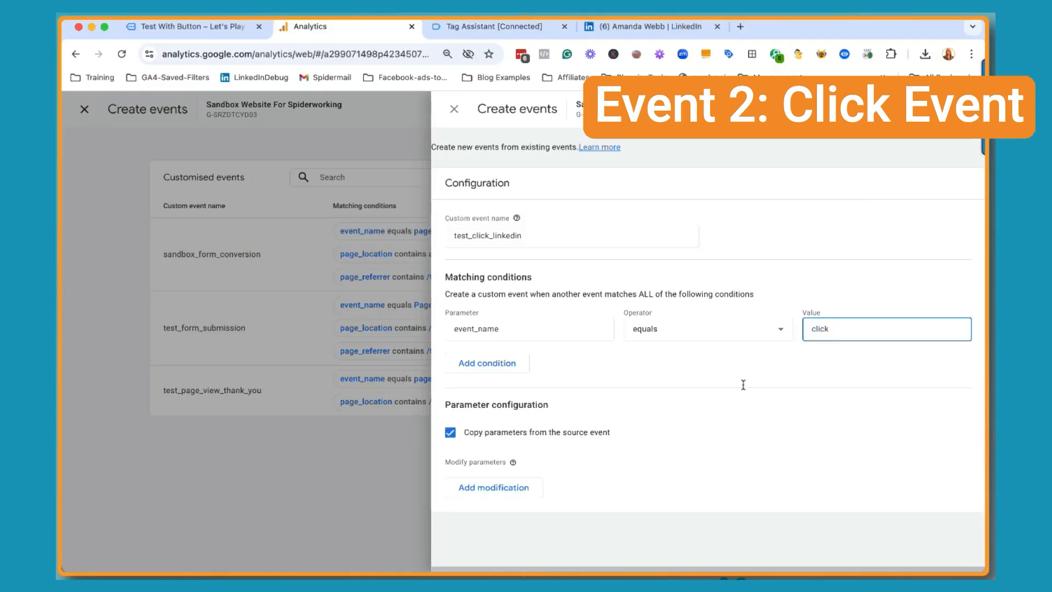
Add a second matching condition with the parameter link_url and the operator contains.
left_click(490, 370)
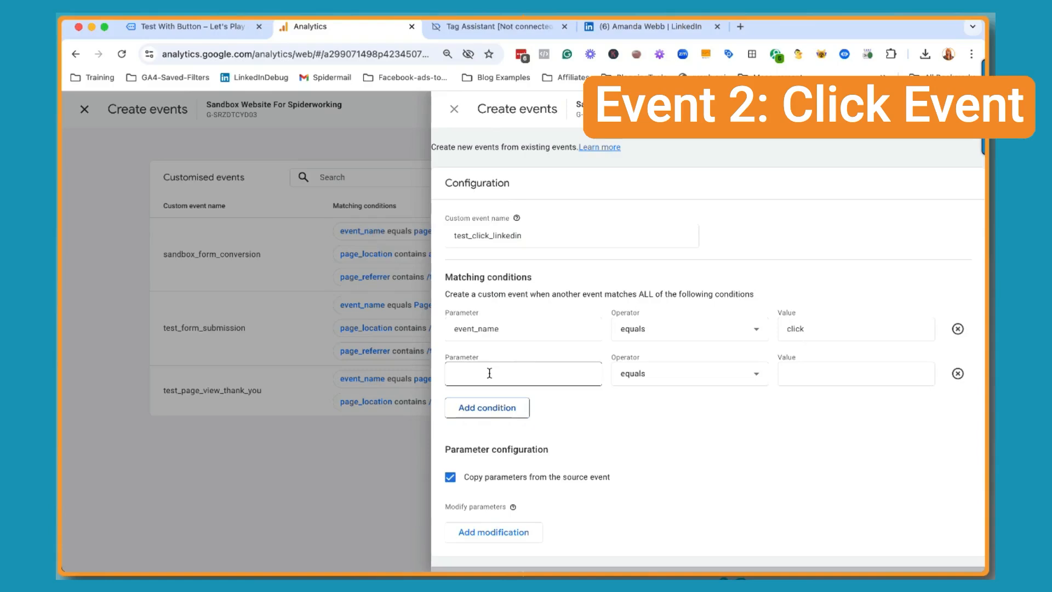
left_click(489, 373)
type("link_url")
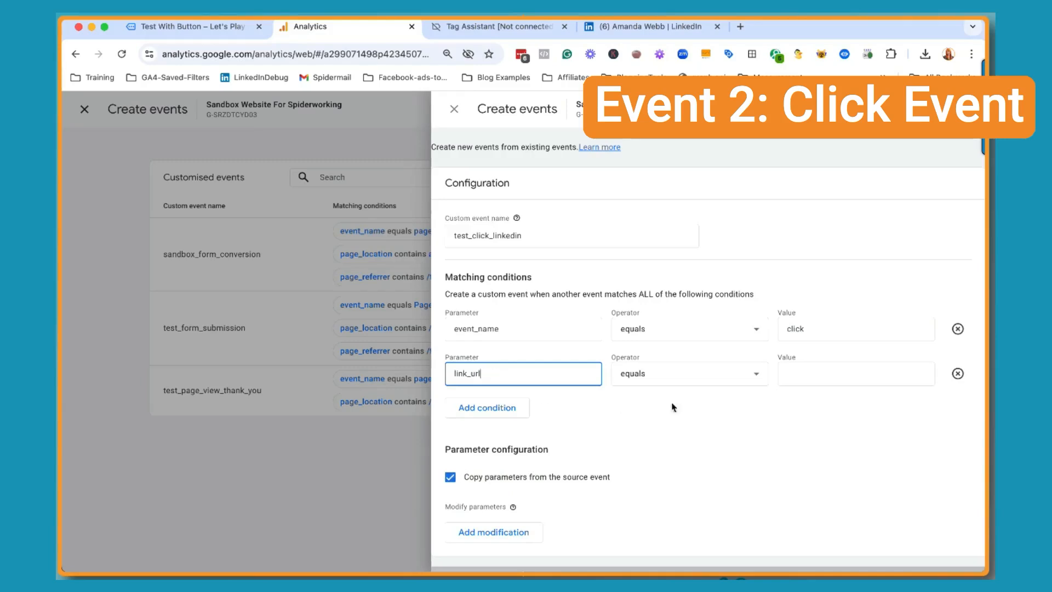
left_click(697, 385)
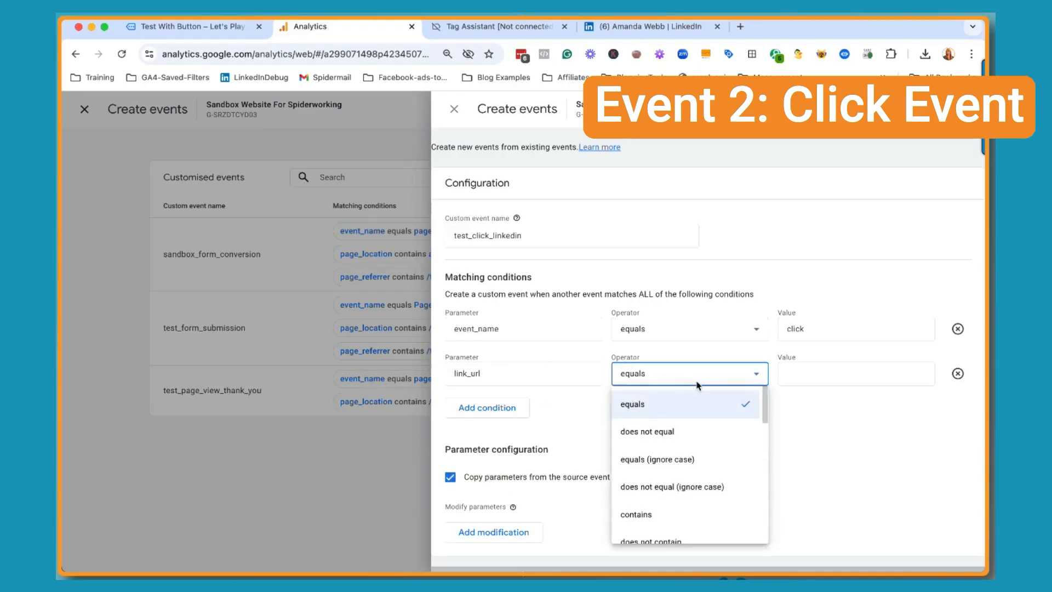
left_click(672, 515)
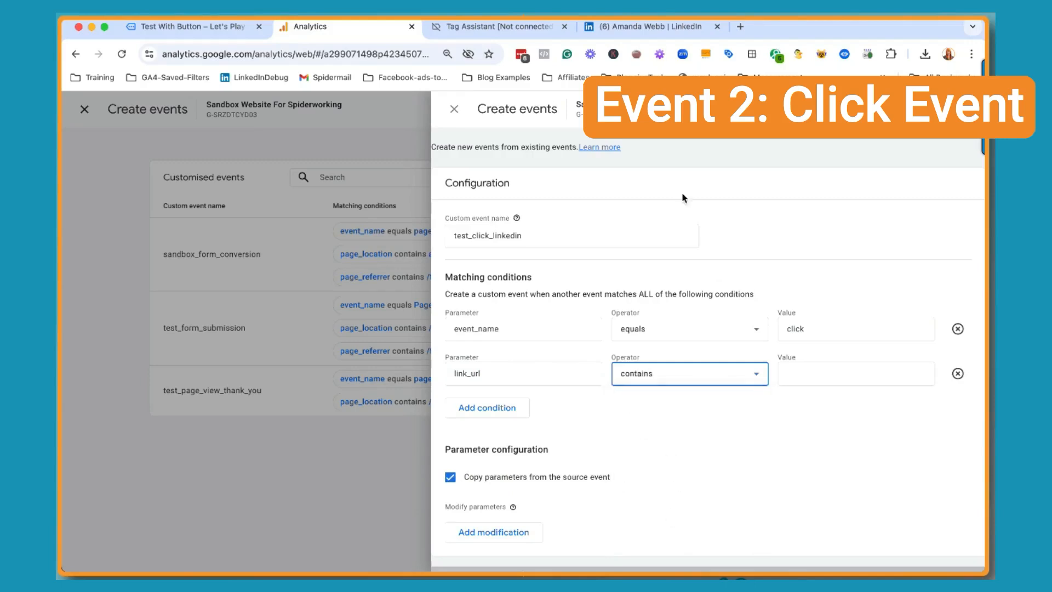
left_click(493, 26)
left_click_drag(559, 421, 688, 430)
key("super+c")
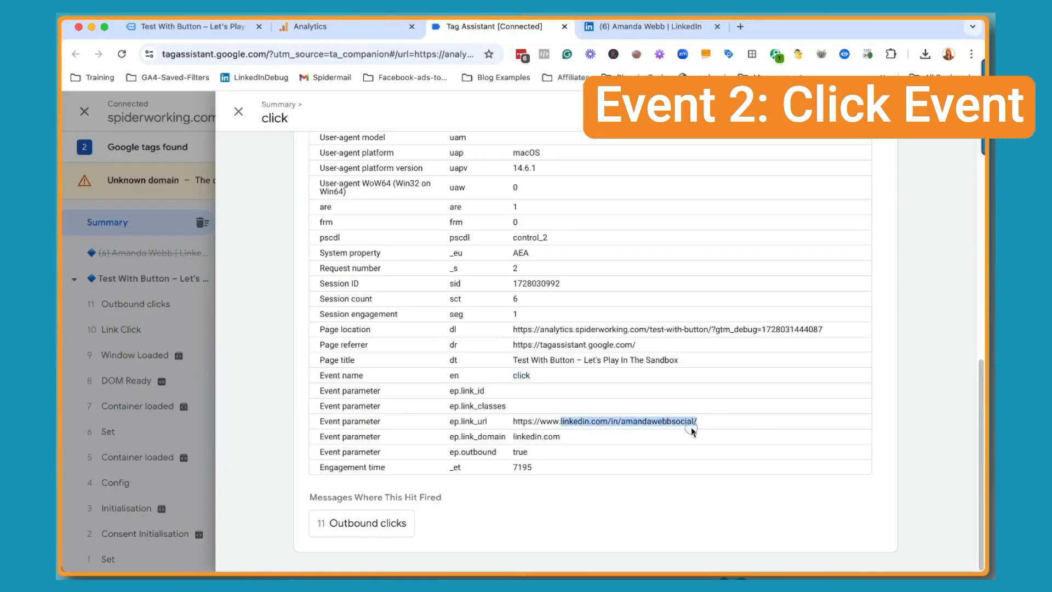
left_click(345, 28)
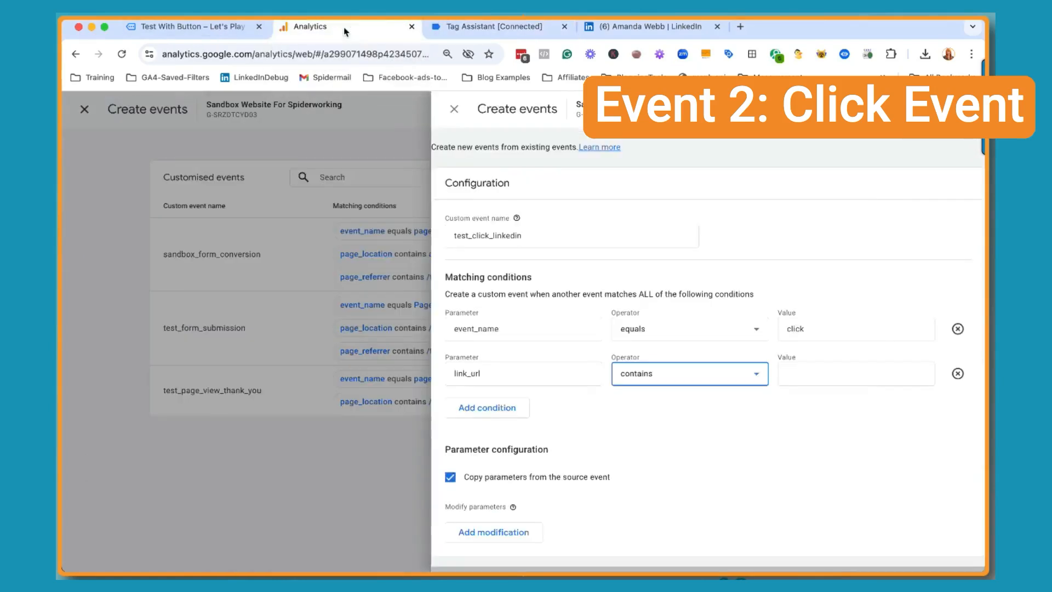
left_click(815, 381)
key("super+v")
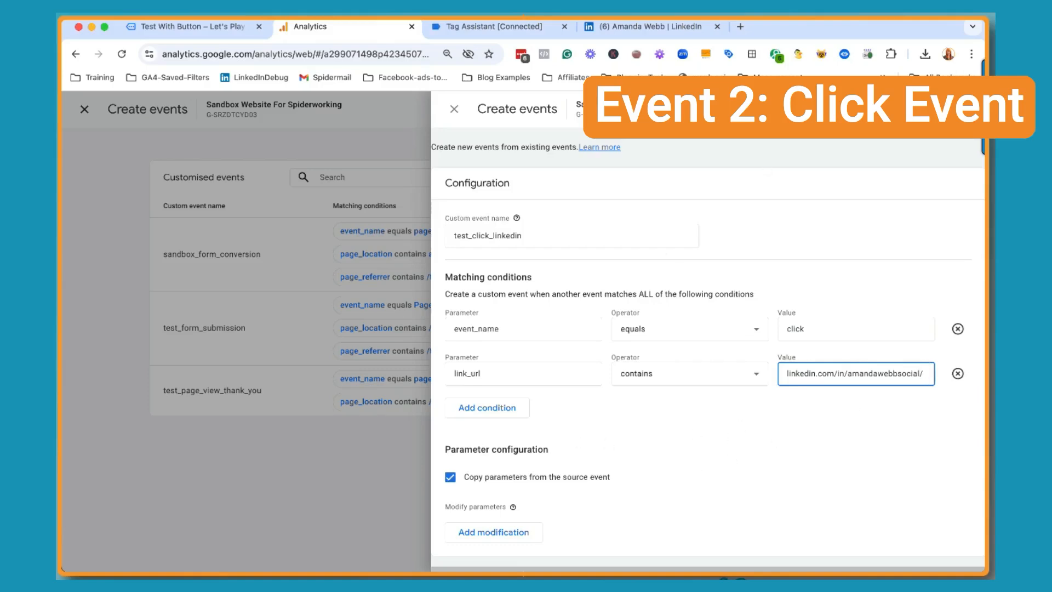
Create the test_click_linkedin event, and close the LinkedIn and old Tag Assistant pages.
left_click(951, 109)
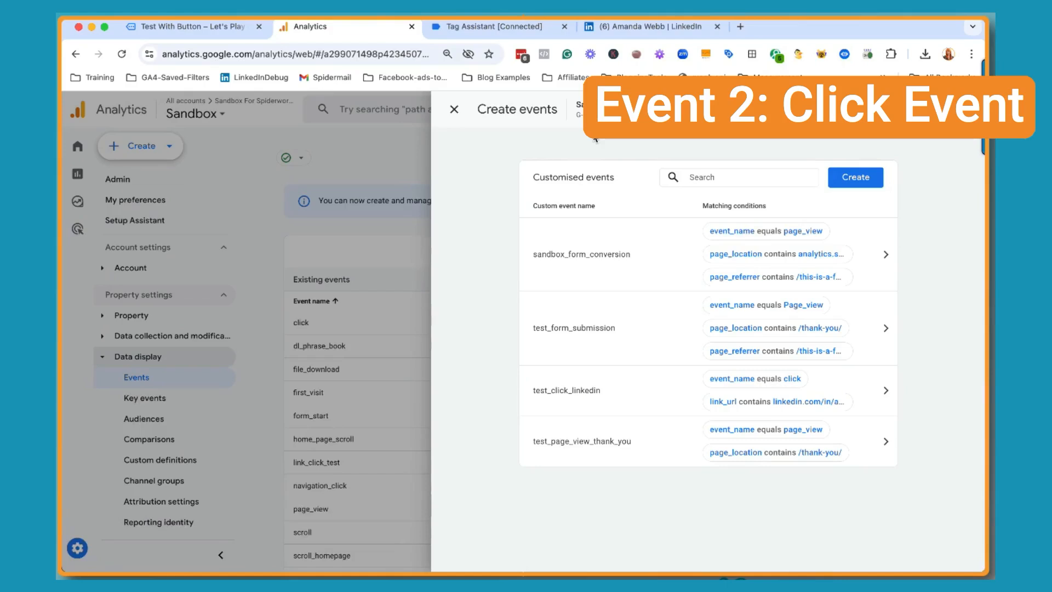
left_click(716, 27)
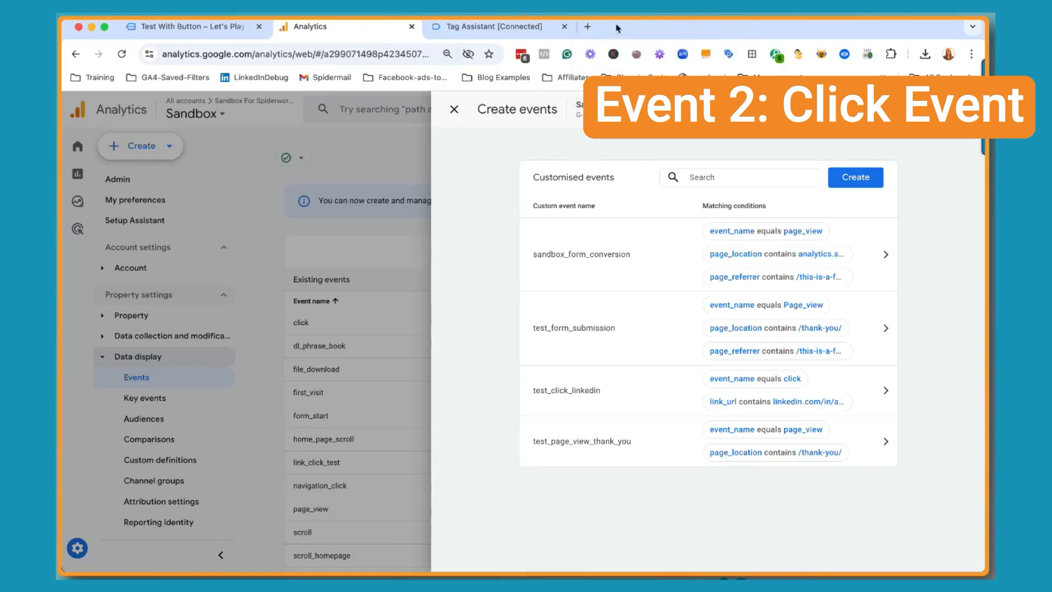
left_click(564, 26)
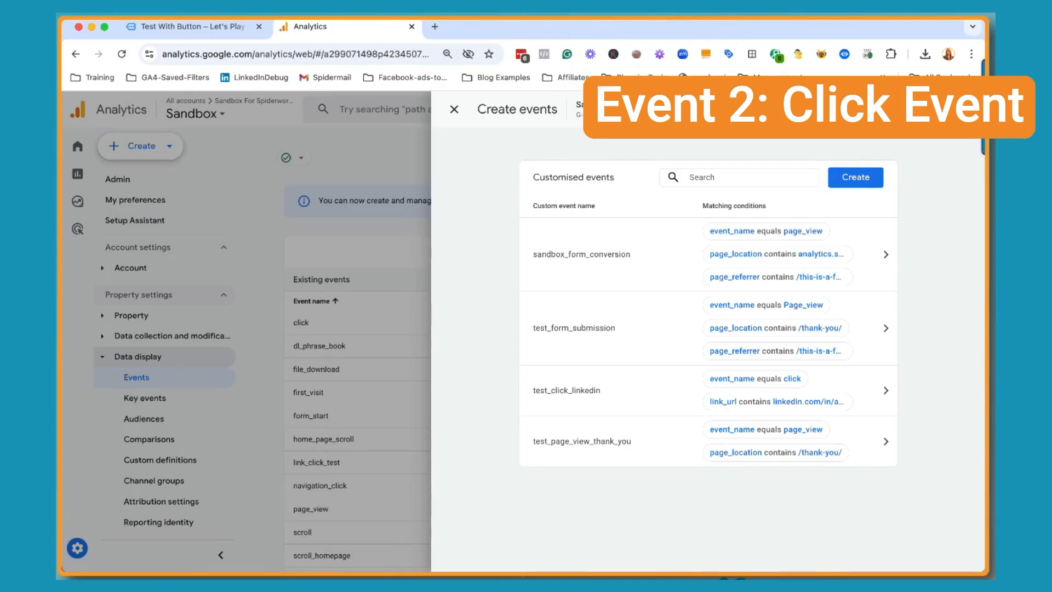
left_click(184, 26)
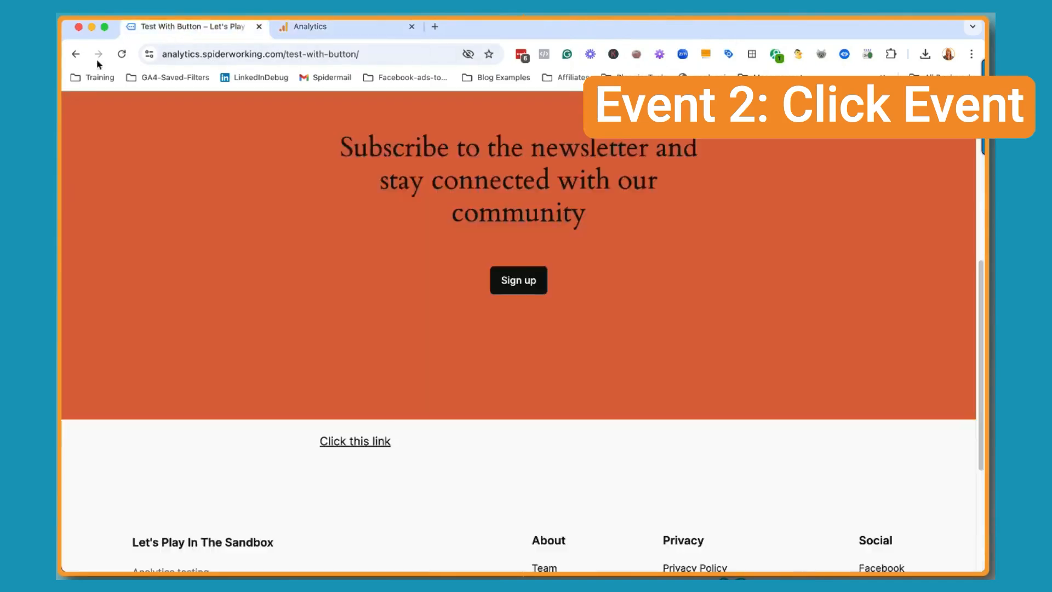
left_click(729, 55)
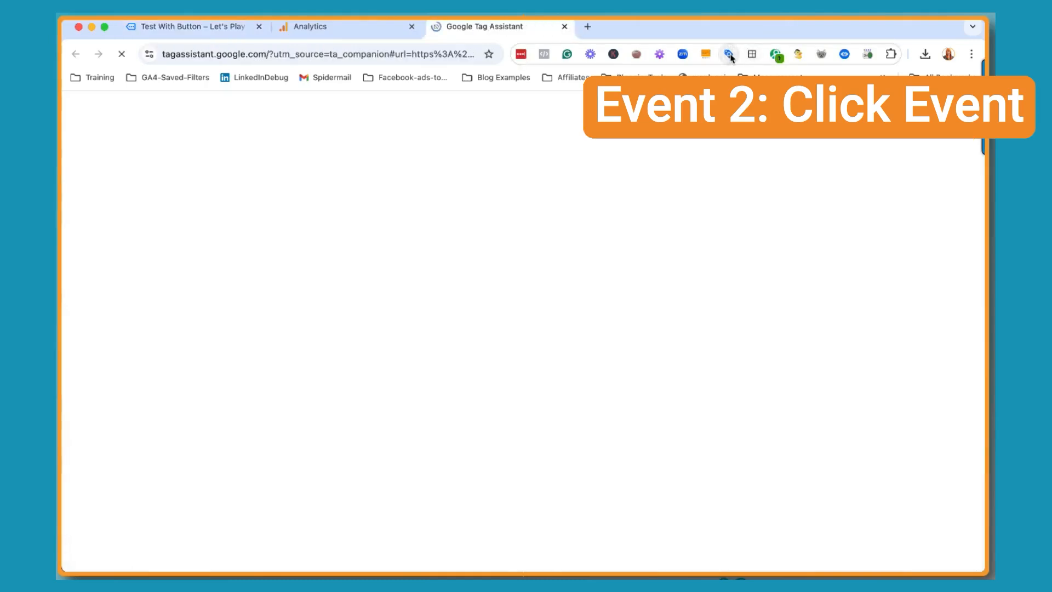
left_click(526, 399)
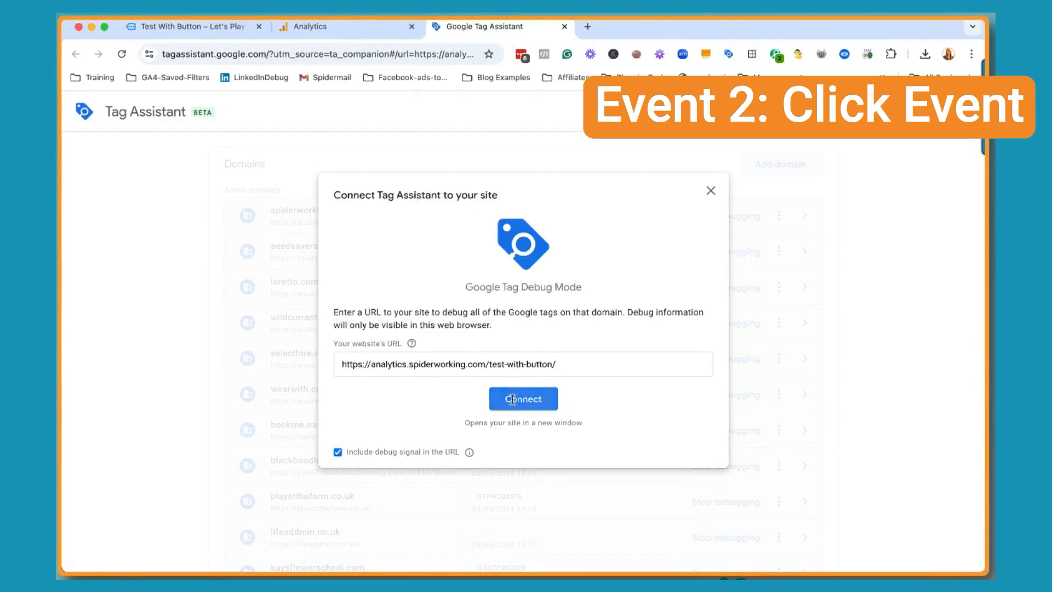
left_click(531, 401)
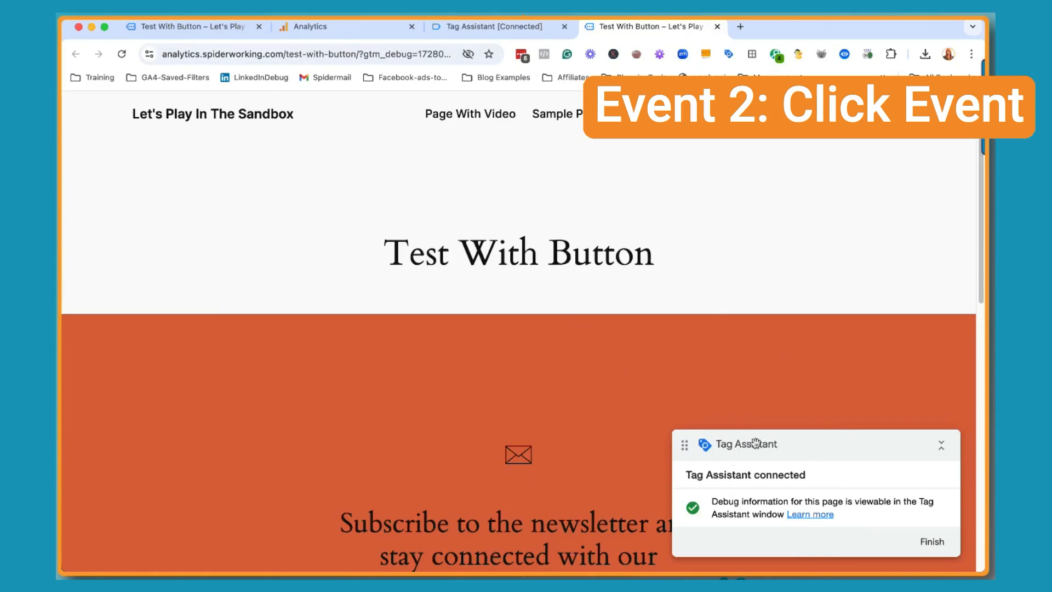
left_click(502, 24)
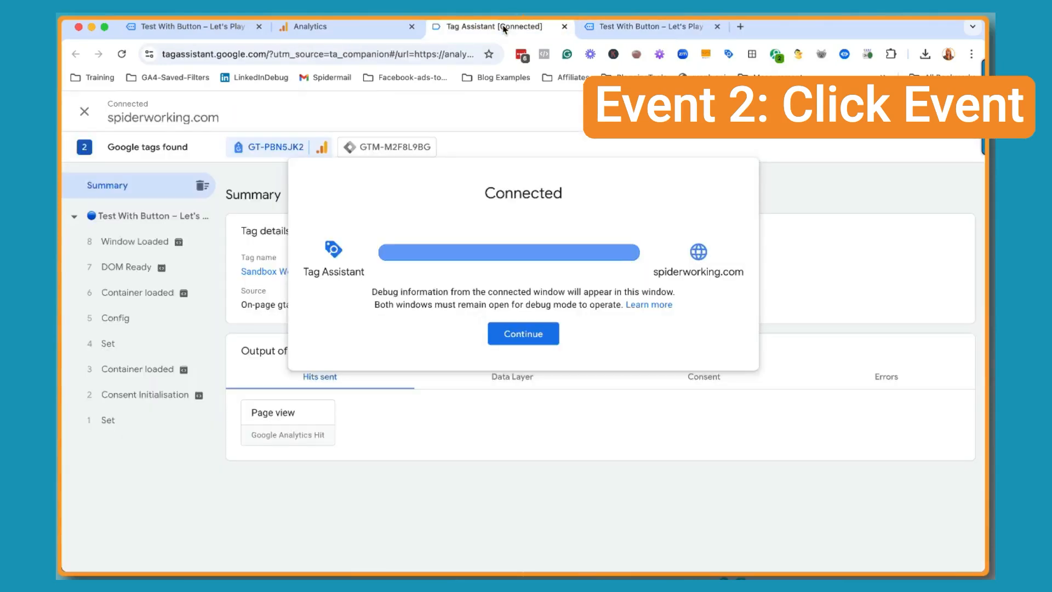
left_click(520, 343)
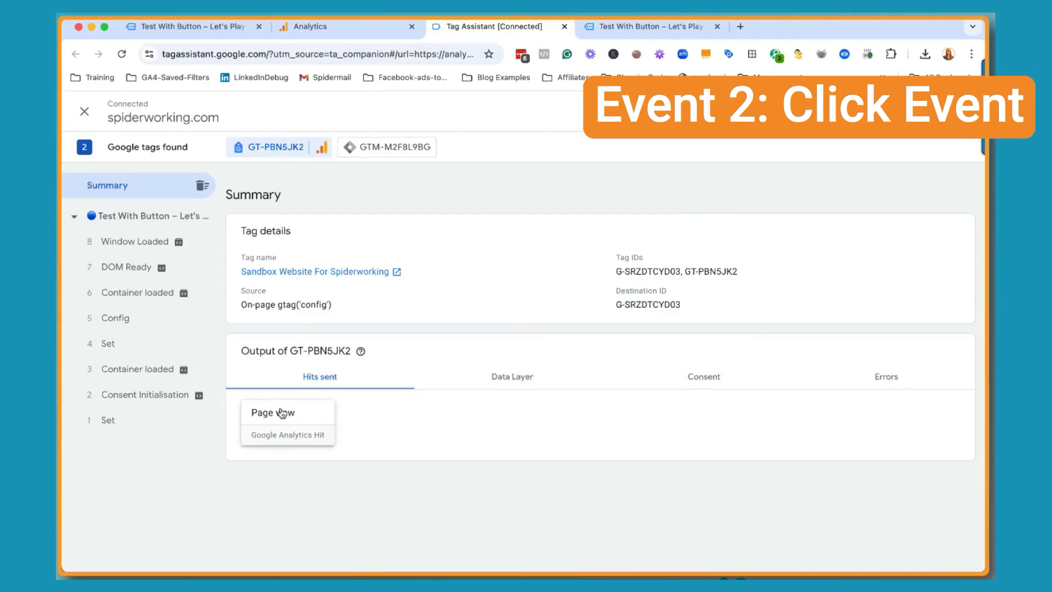
Follow the "Click this link" link on the connected Test With Button page to trigger the click event.
left_click(656, 29)
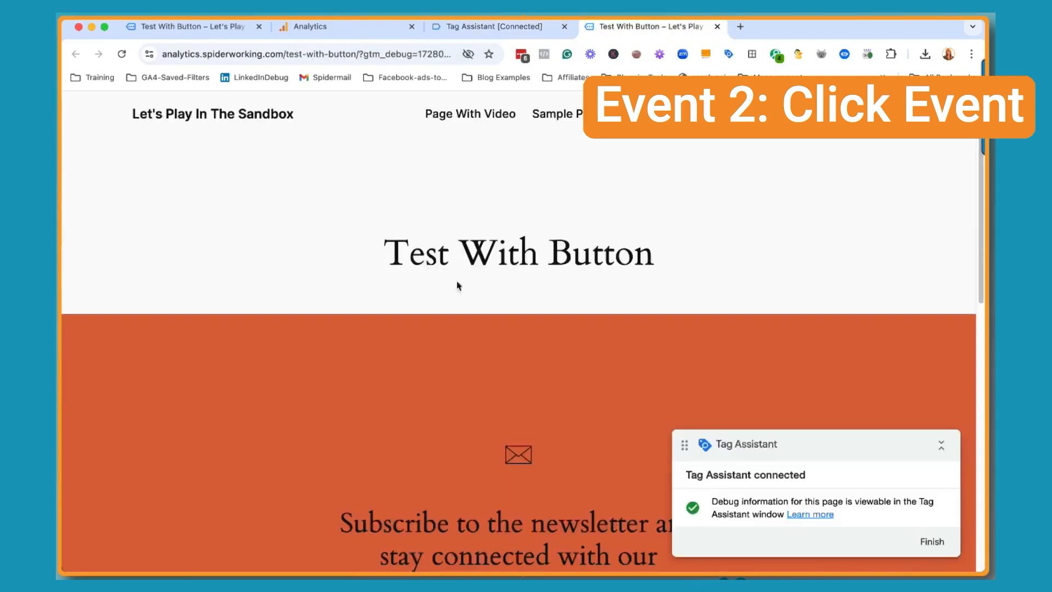
scroll(441, 314, "down", 2)
scroll(441, 314, "down", 4)
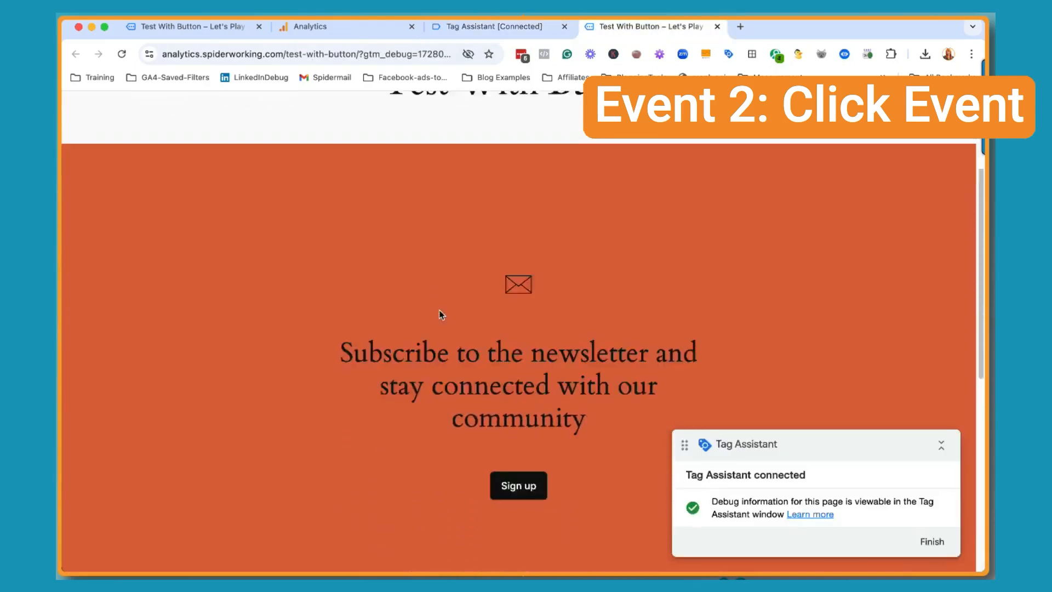
scroll(438, 310, "down", 2)
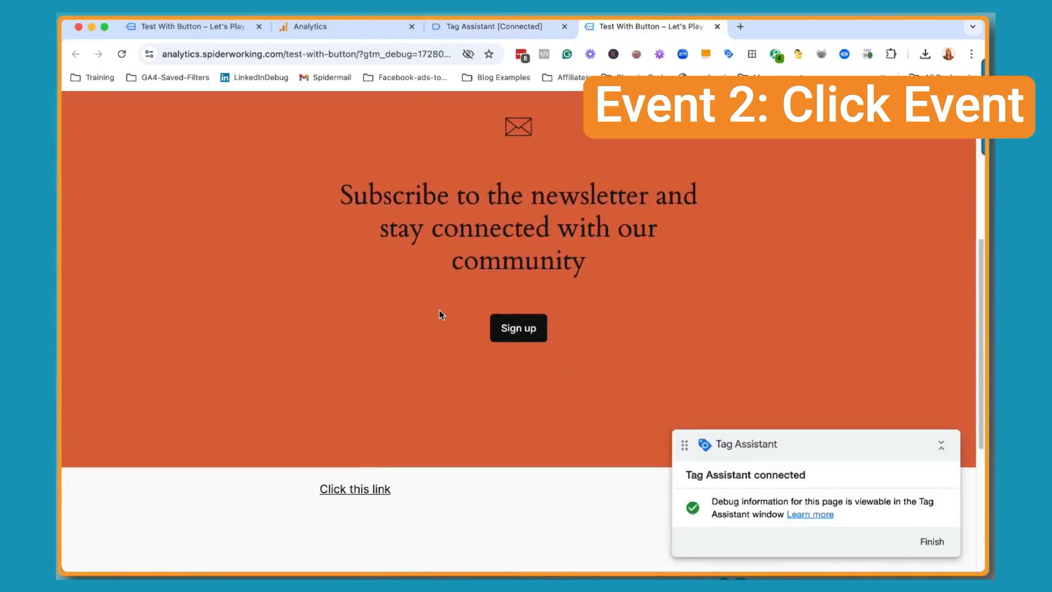
left_click(367, 463)
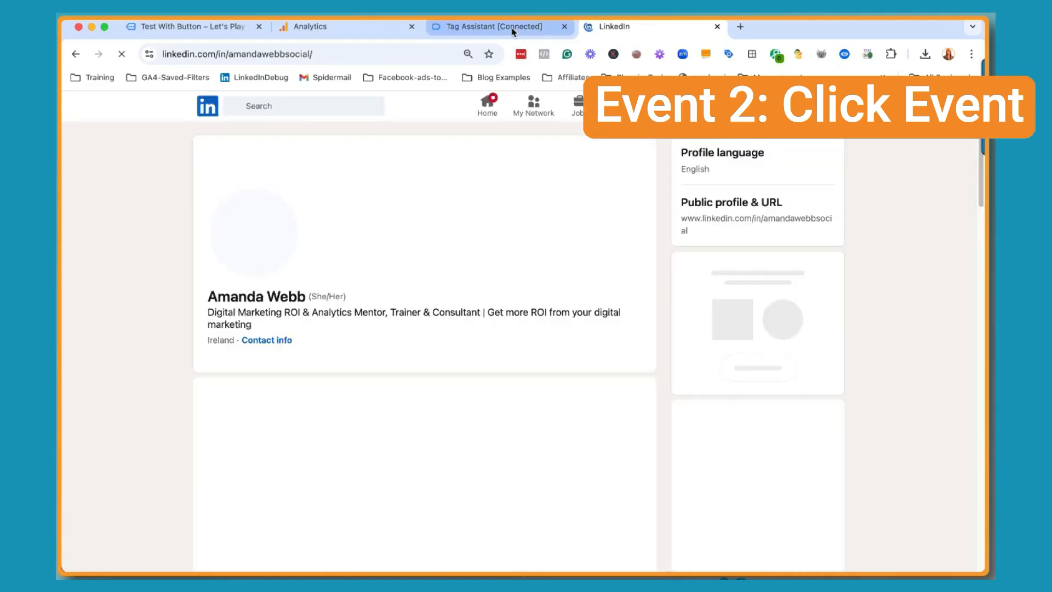
Check the hits sent in Tag Assistant and inspect the test_click_linkedin hit details.
left_click(513, 31)
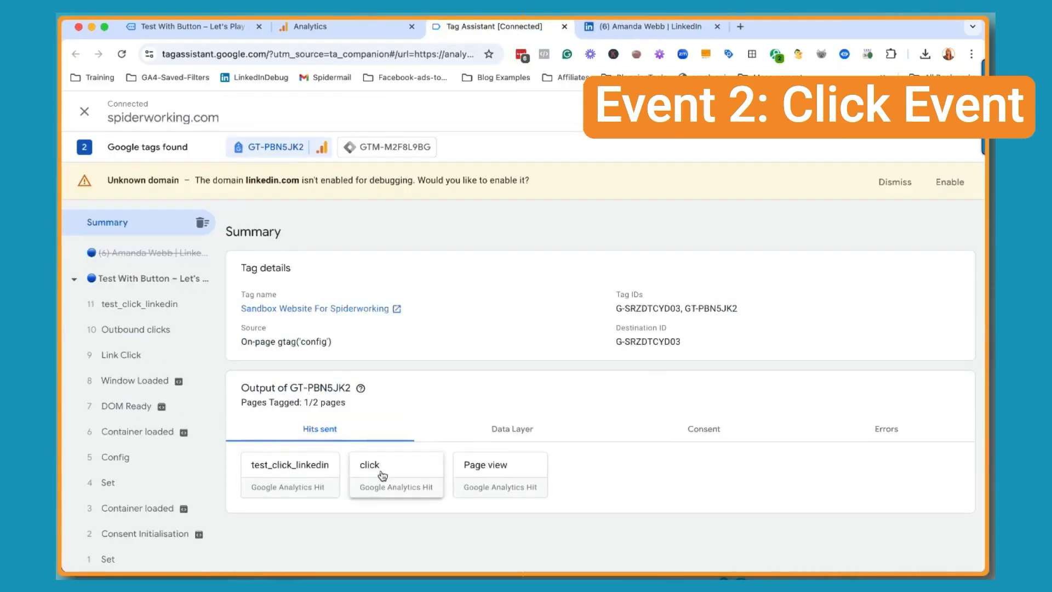
left_click(289, 476)
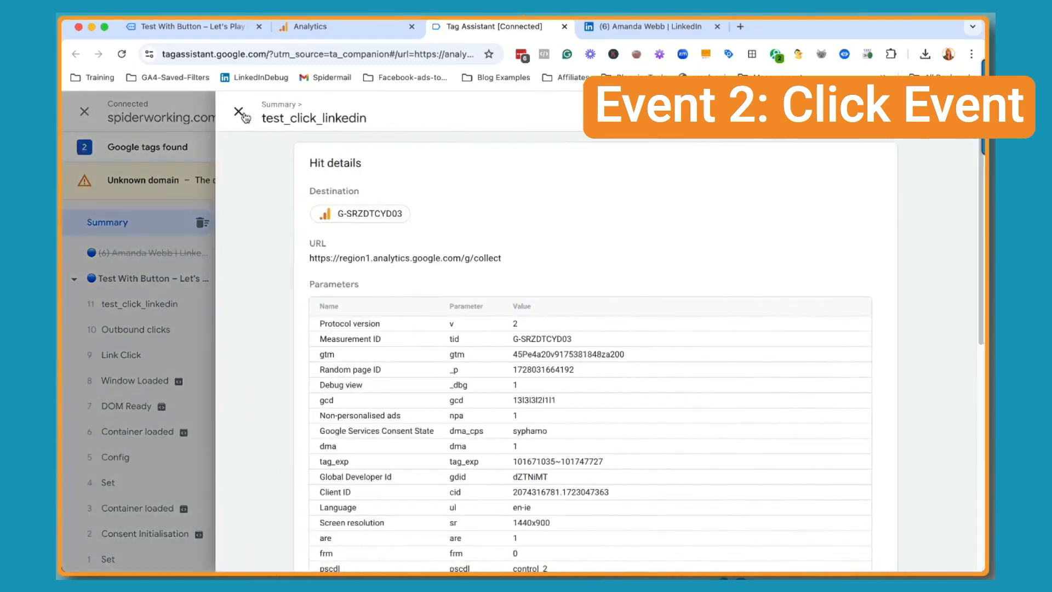
left_click(238, 112)
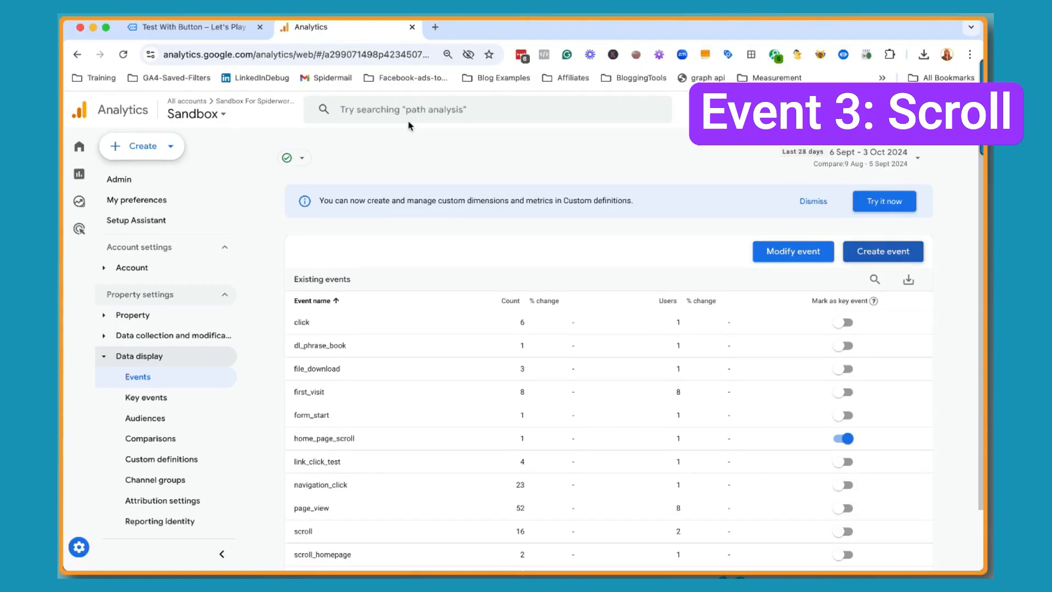
Go to the sandbox site's home page and connect Tag Assistant to it, continuing to the debug summary.
left_click(209, 26)
scroll(264, 182, "up", 5)
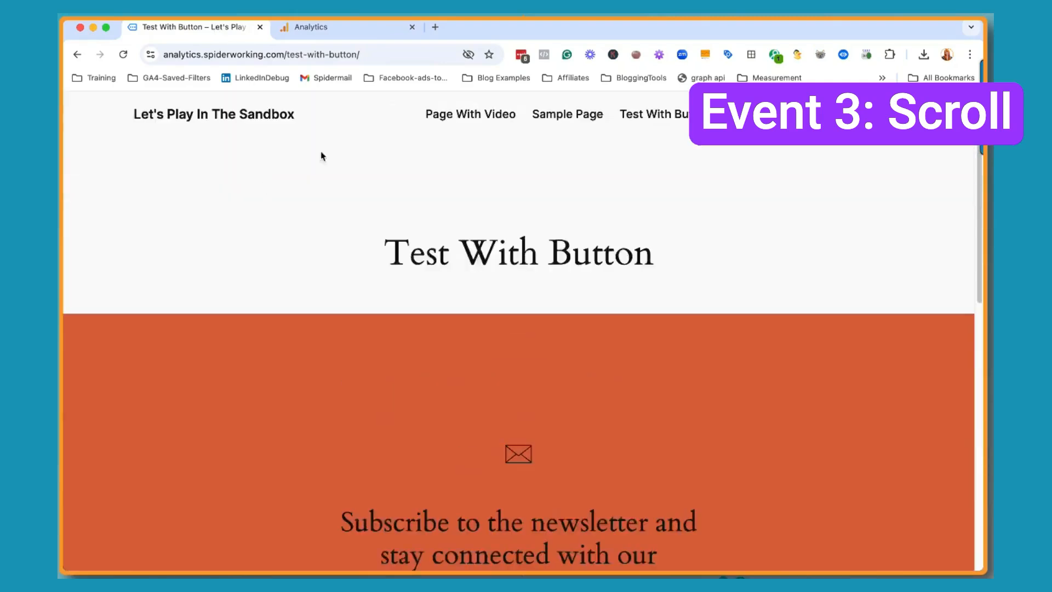
left_click(219, 116)
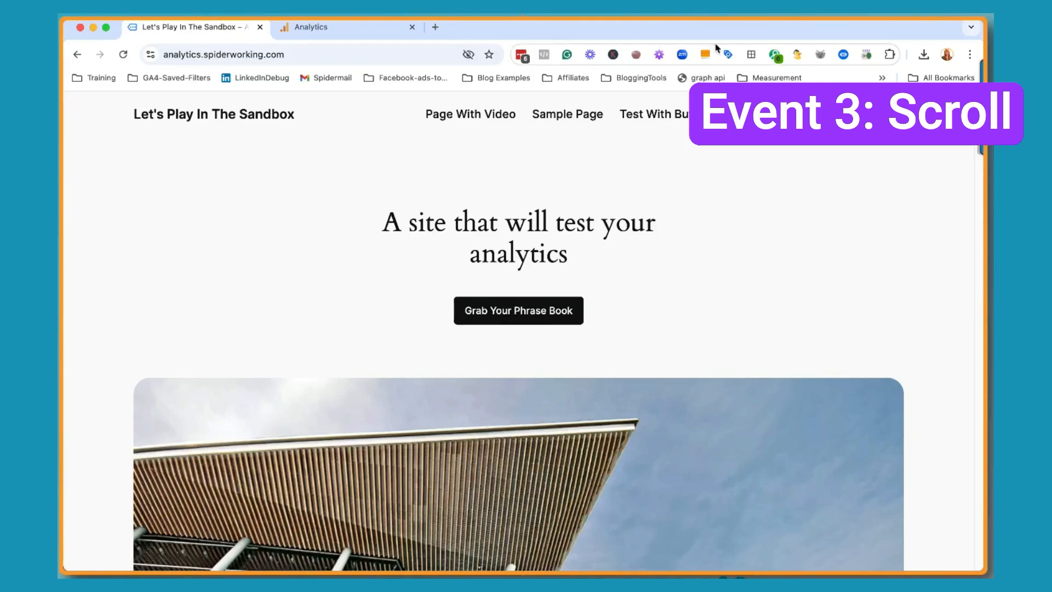
left_click(728, 55)
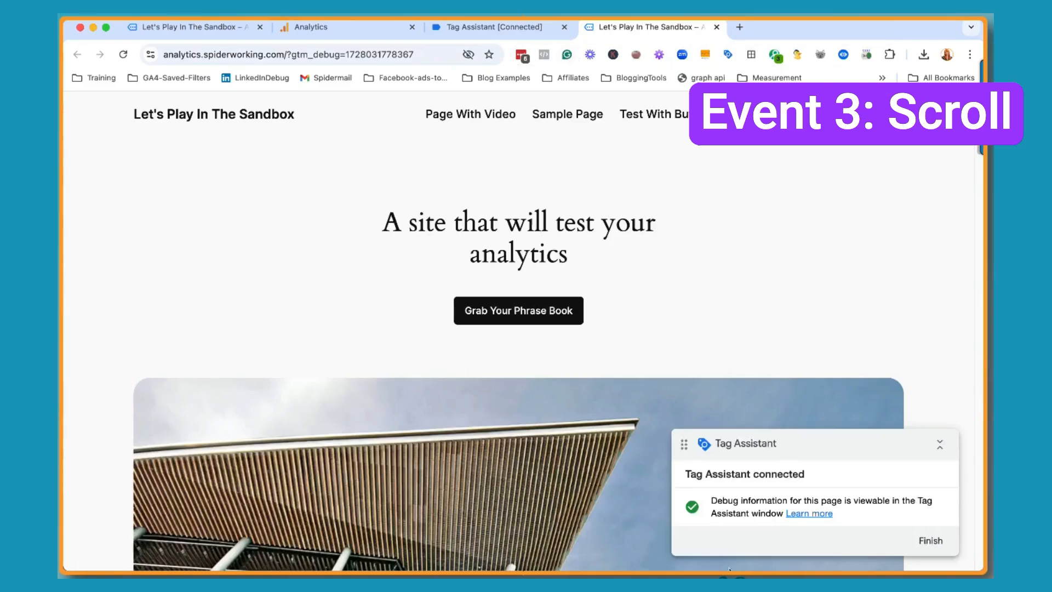
left_click(471, 27)
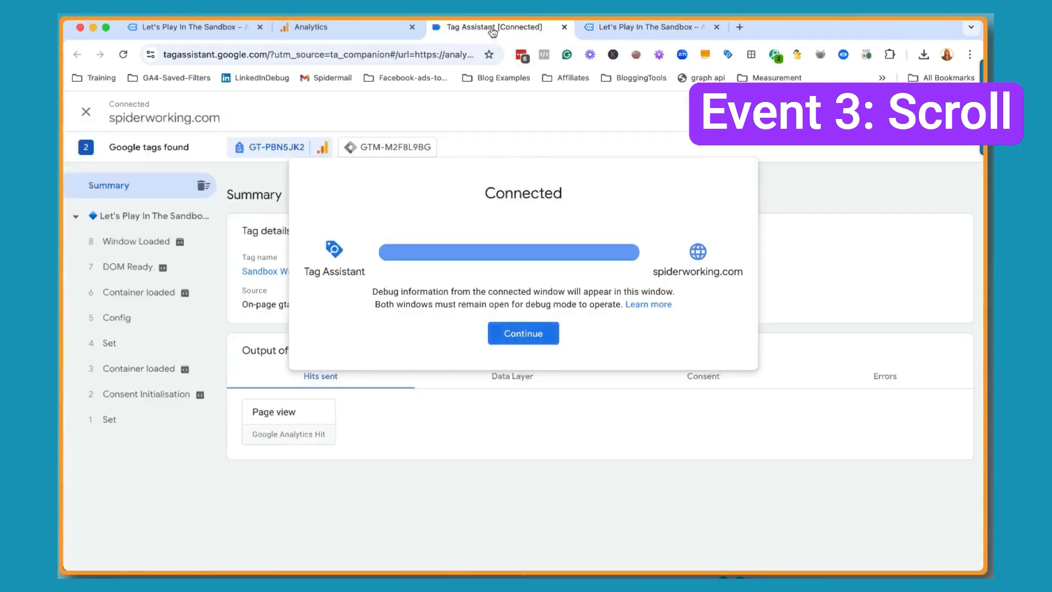
left_click(529, 332)
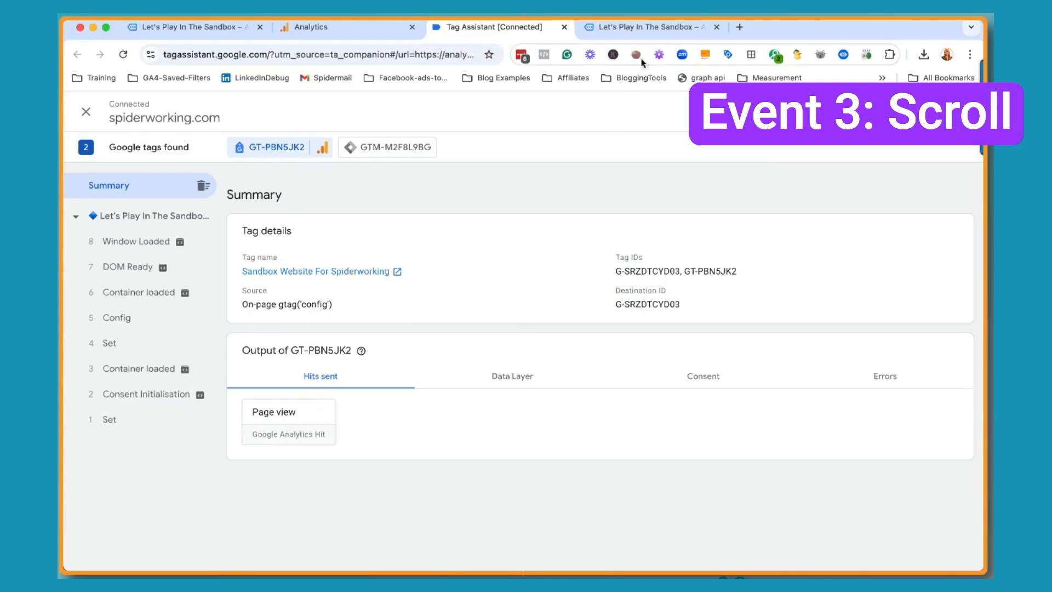
Scroll the connected sandbox home page all the way down to its footer to trigger the scroll event.
left_click(657, 28)
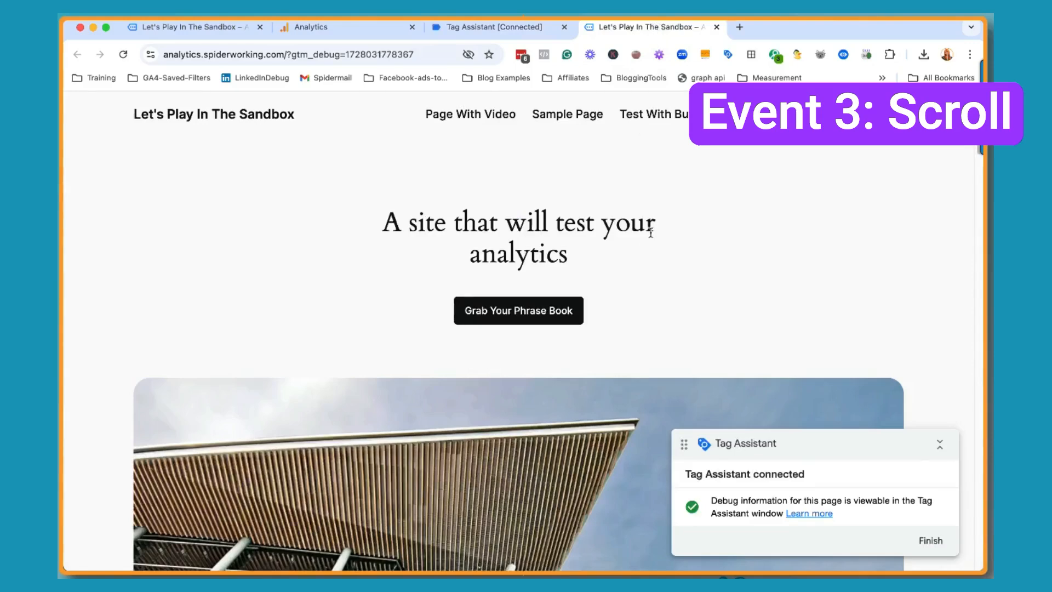
scroll(651, 233, "down", 3)
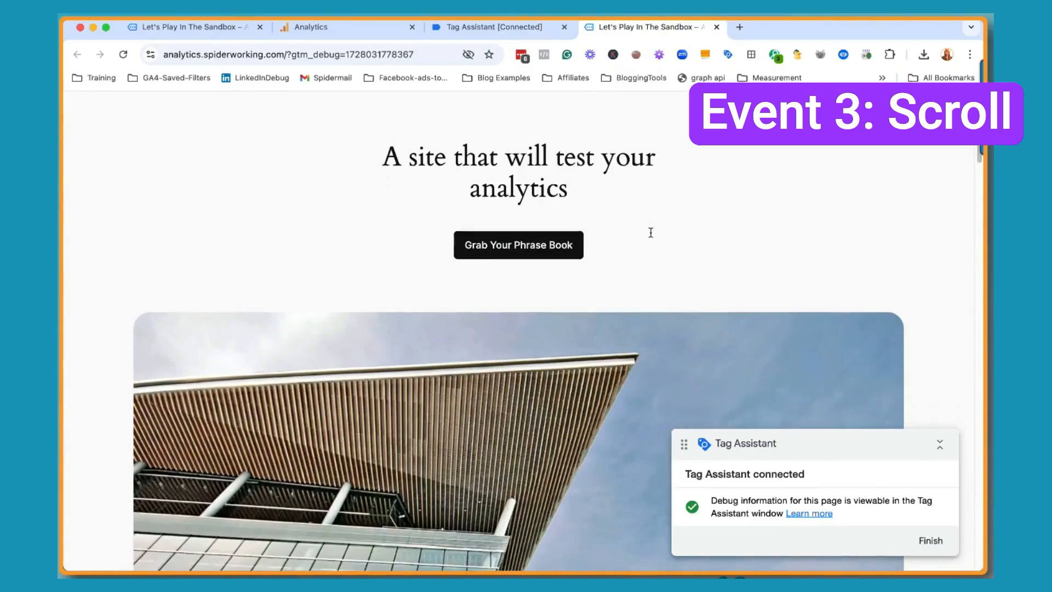
scroll(651, 232, "down", 5)
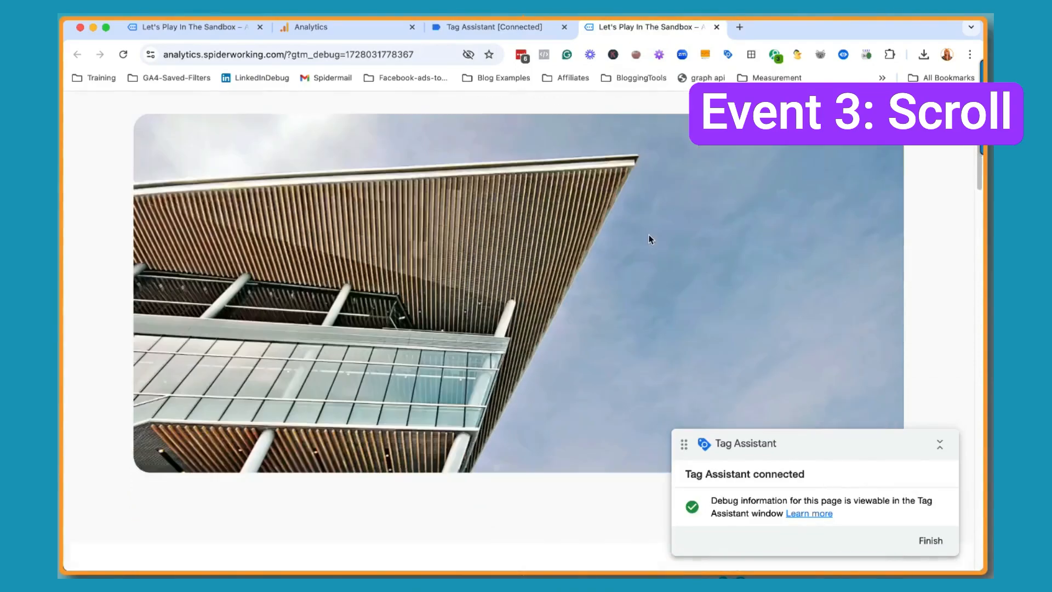
scroll(649, 239, "down", 7)
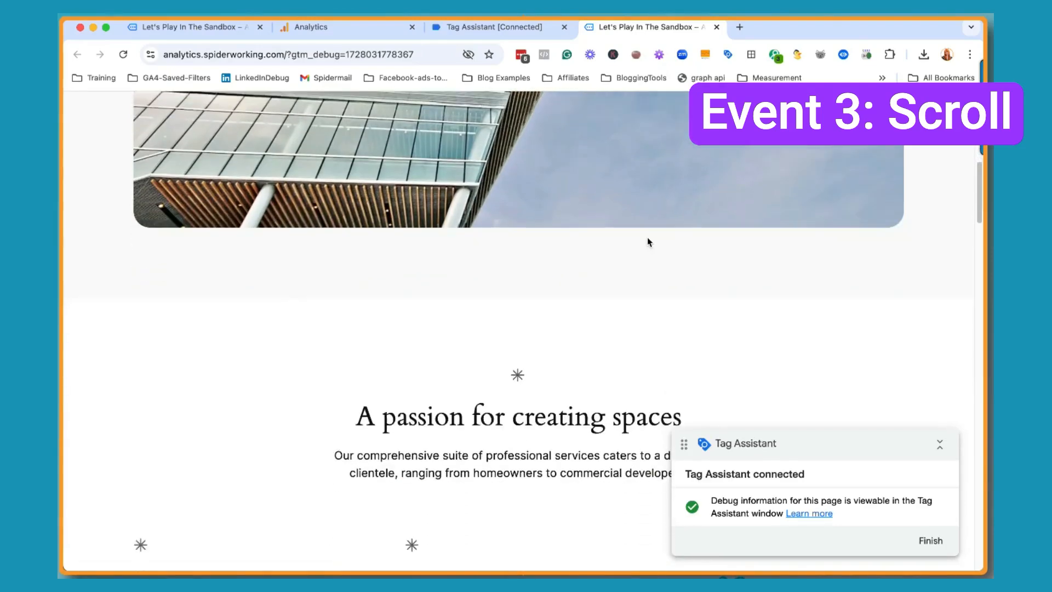
scroll(648, 242, "down", 7)
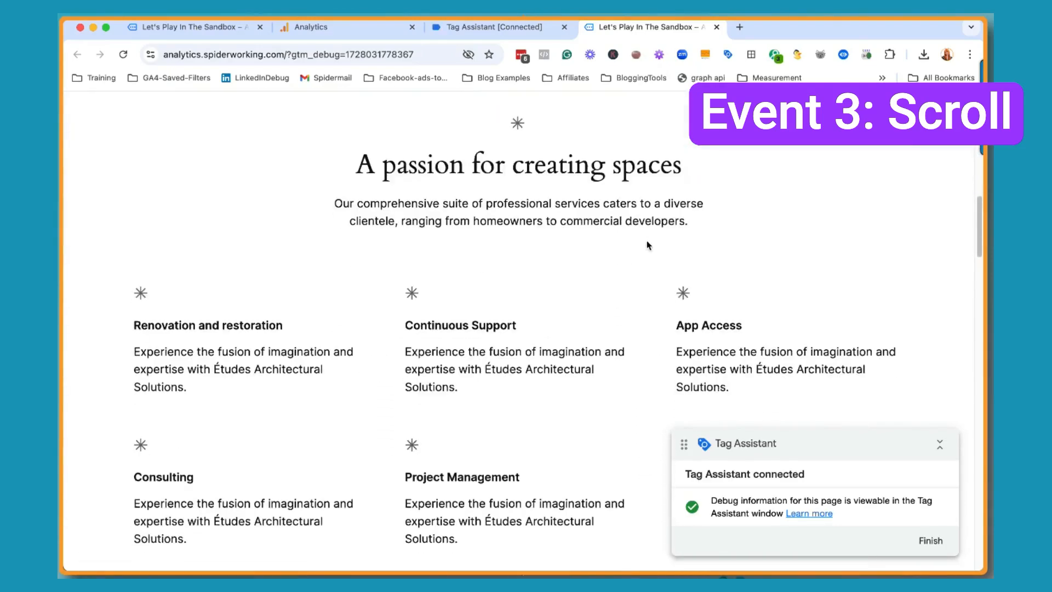
scroll(648, 246, "down", 7)
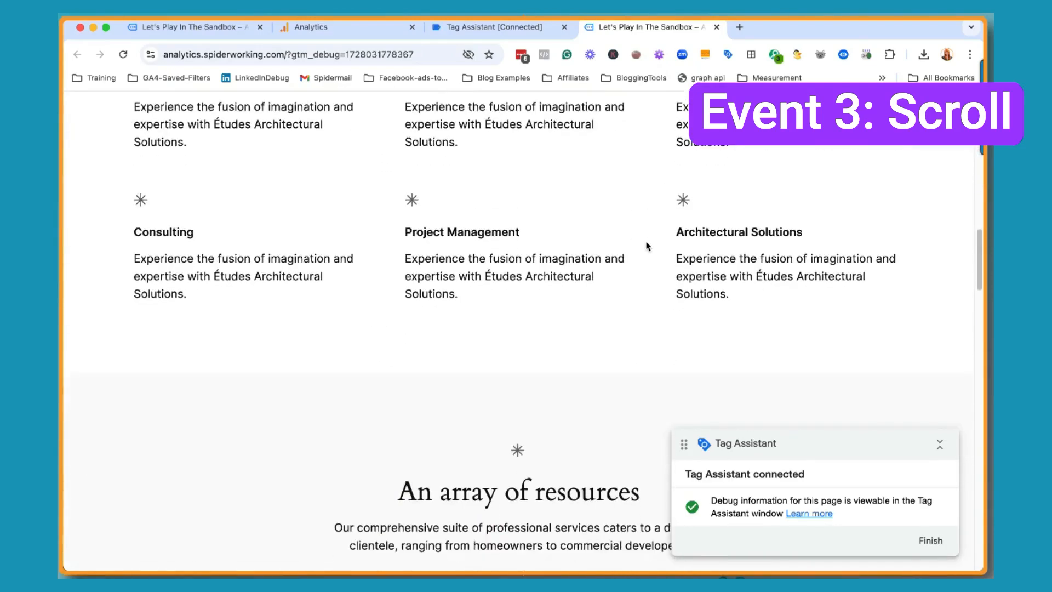
scroll(648, 247, "down", 7)
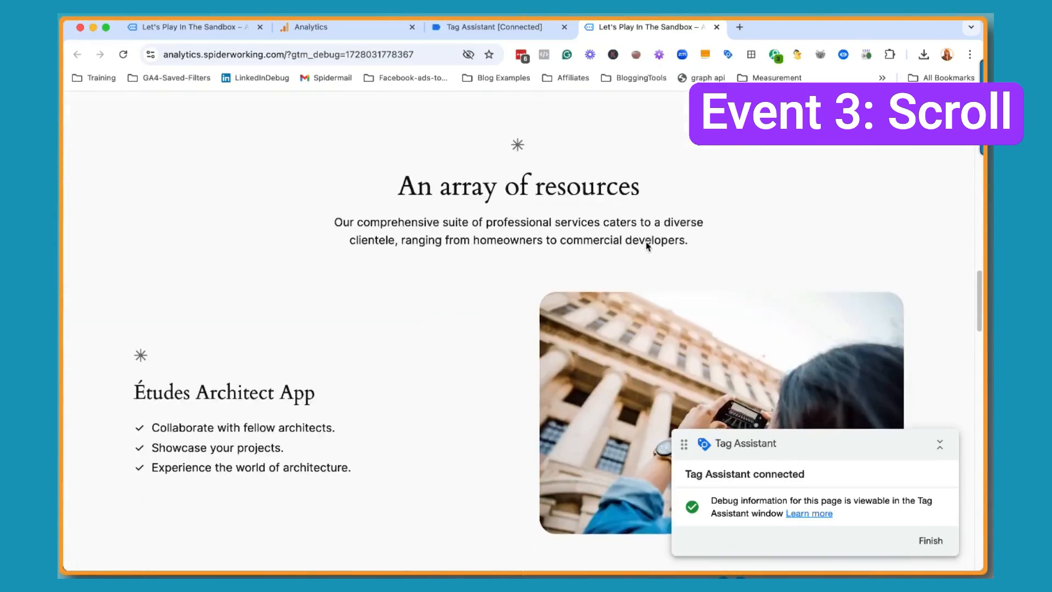
scroll(647, 246, "down", 7)
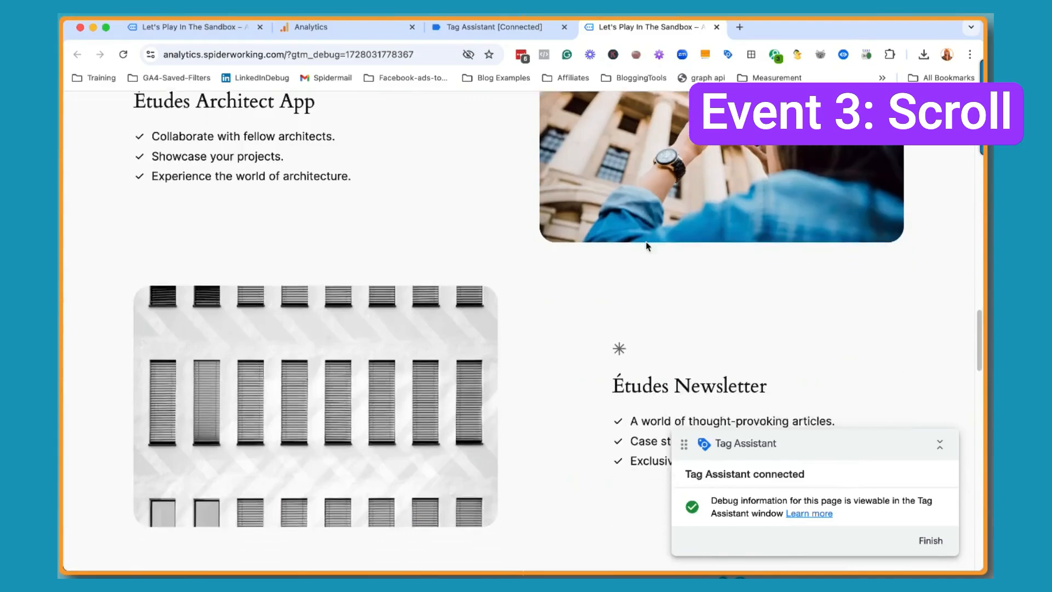
scroll(647, 247, "down", 5)
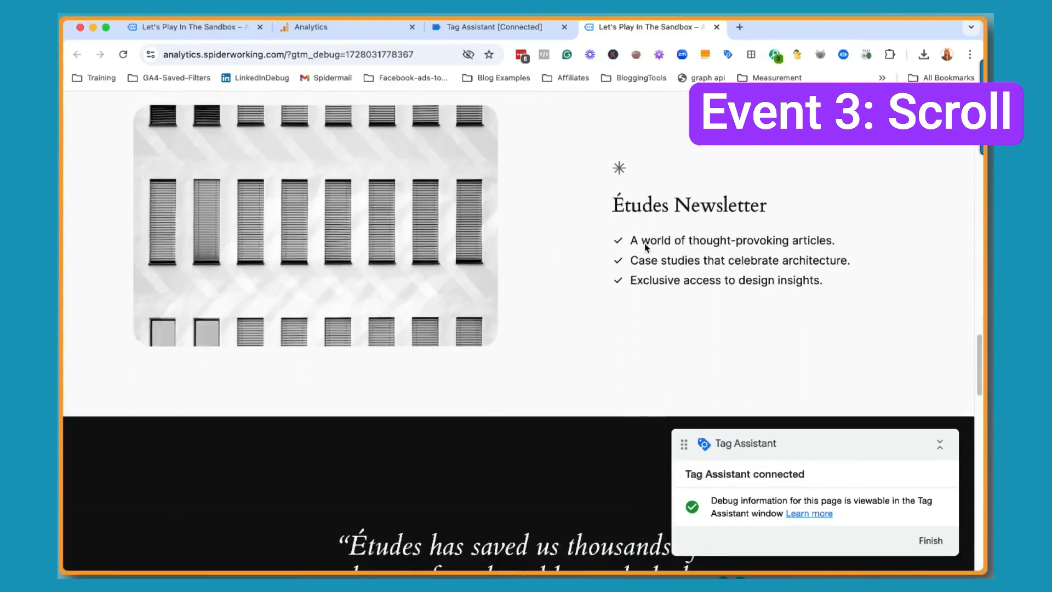
scroll(644, 243, "down", 4)
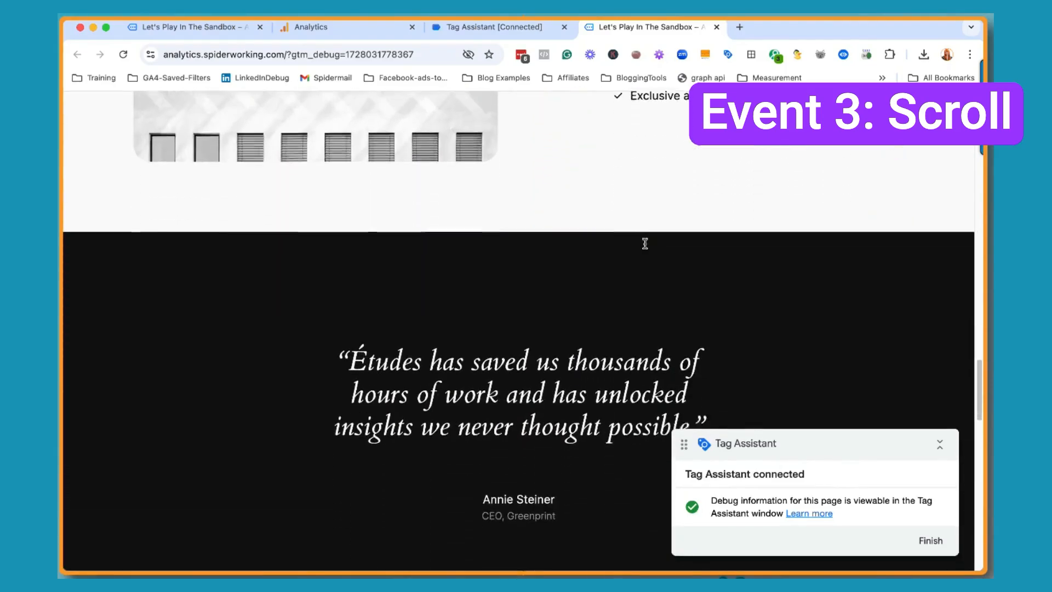
scroll(645, 243, "down", 4)
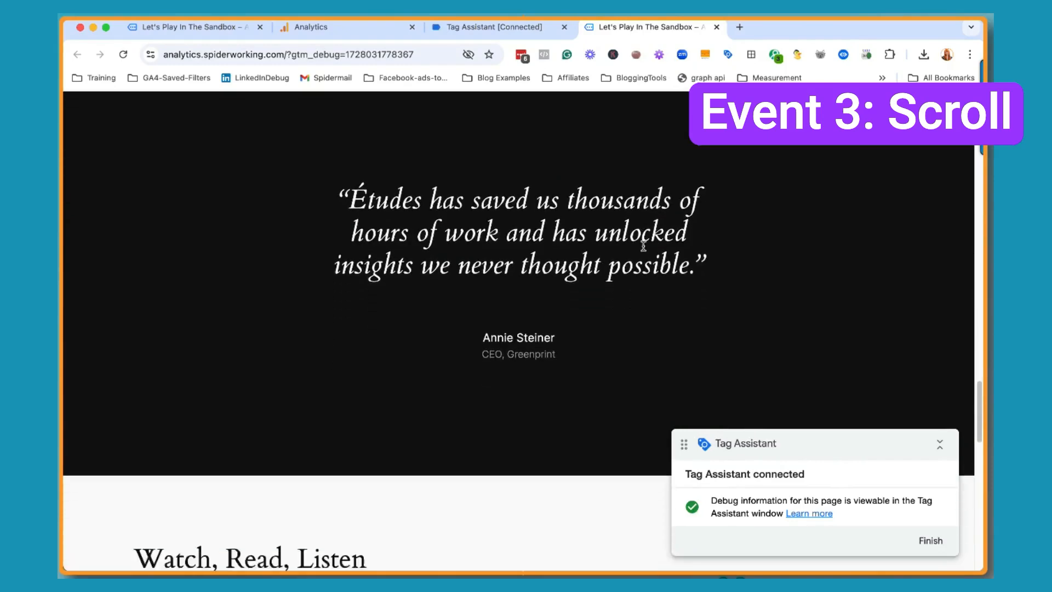
scroll(642, 248, "down", 5)
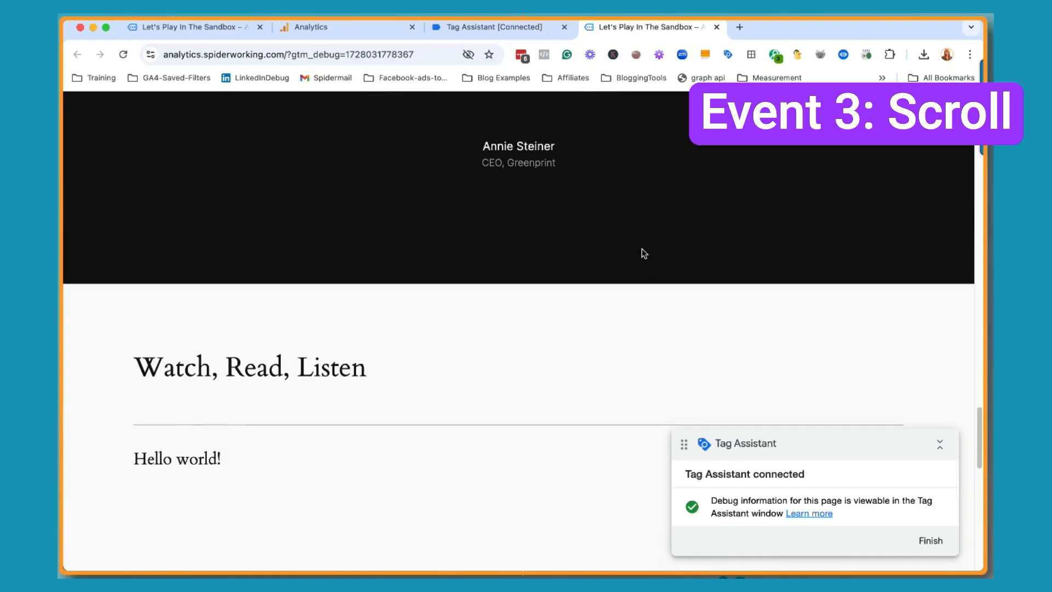
scroll(643, 253, "down", 4)
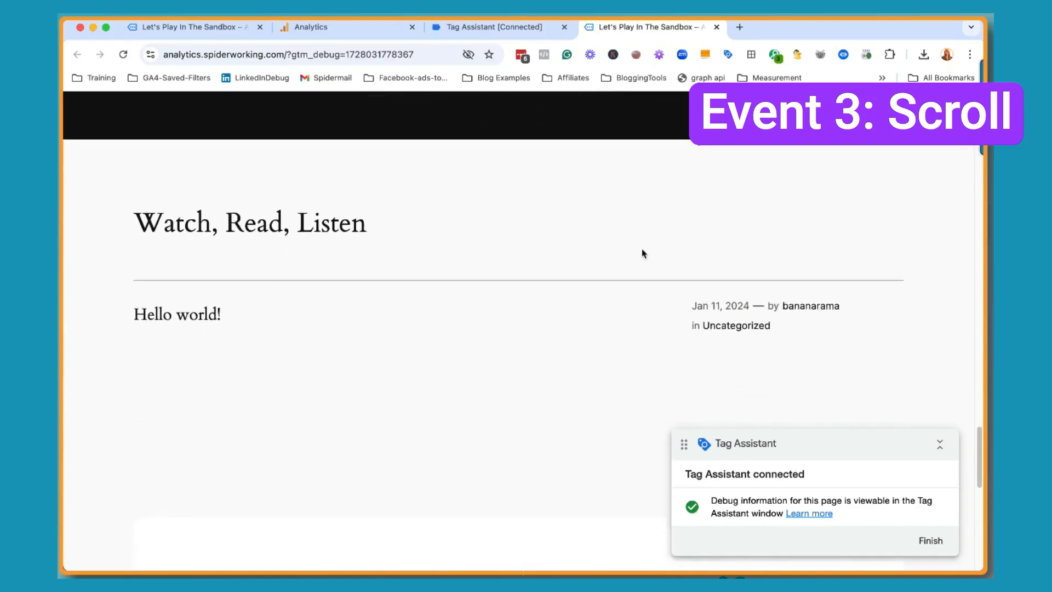
scroll(643, 254, "down", 4)
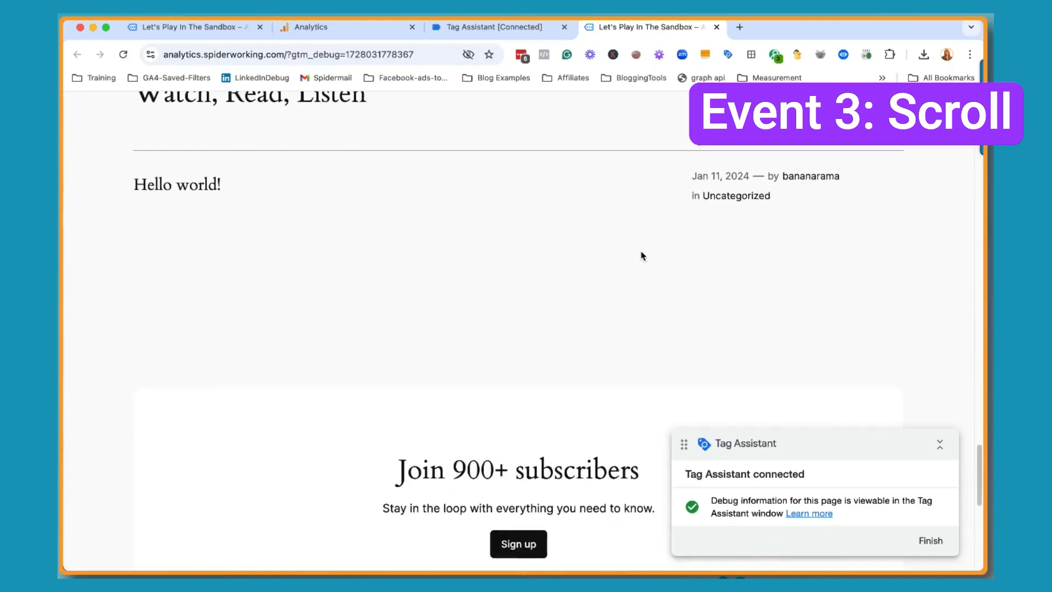
scroll(642, 255, "down", 6)
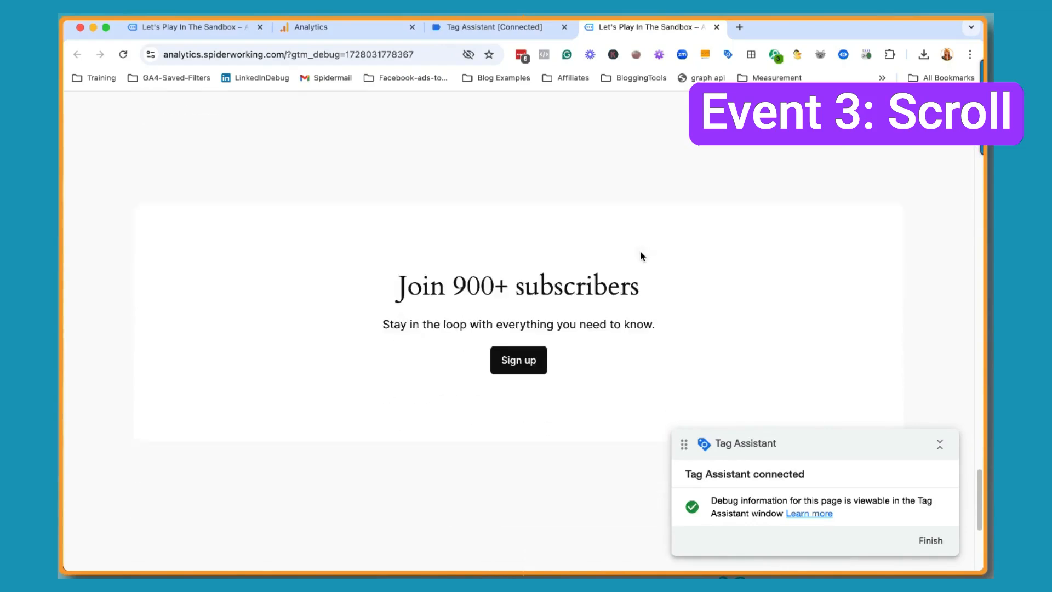
scroll(642, 255, "down", 5)
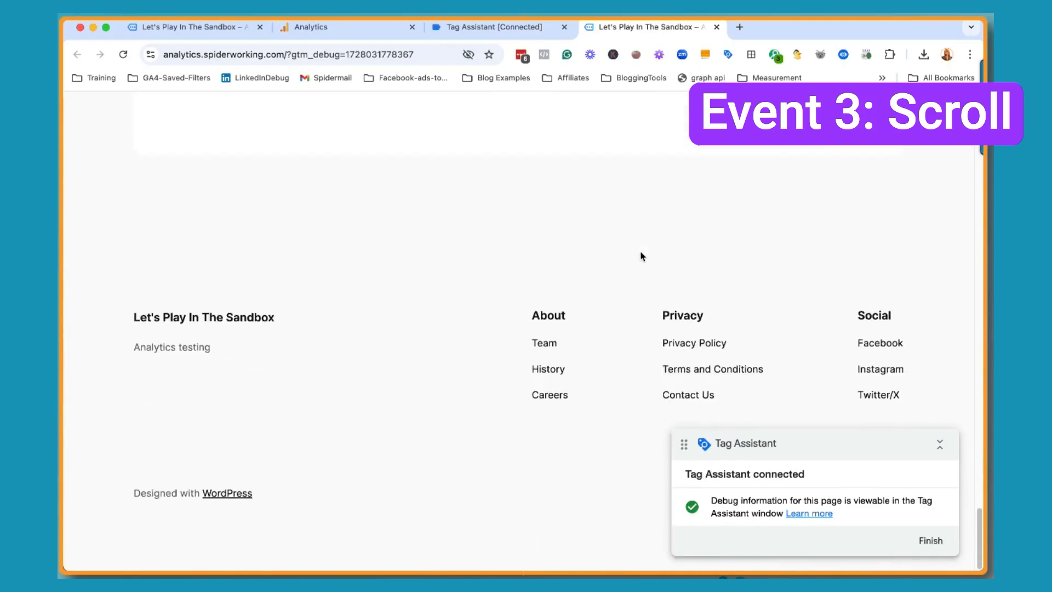
Open the scroll hit's details in Tag Assistant and copy the page title value "Let's Play In The Sandbox – Analytics testing".
left_click(515, 30)
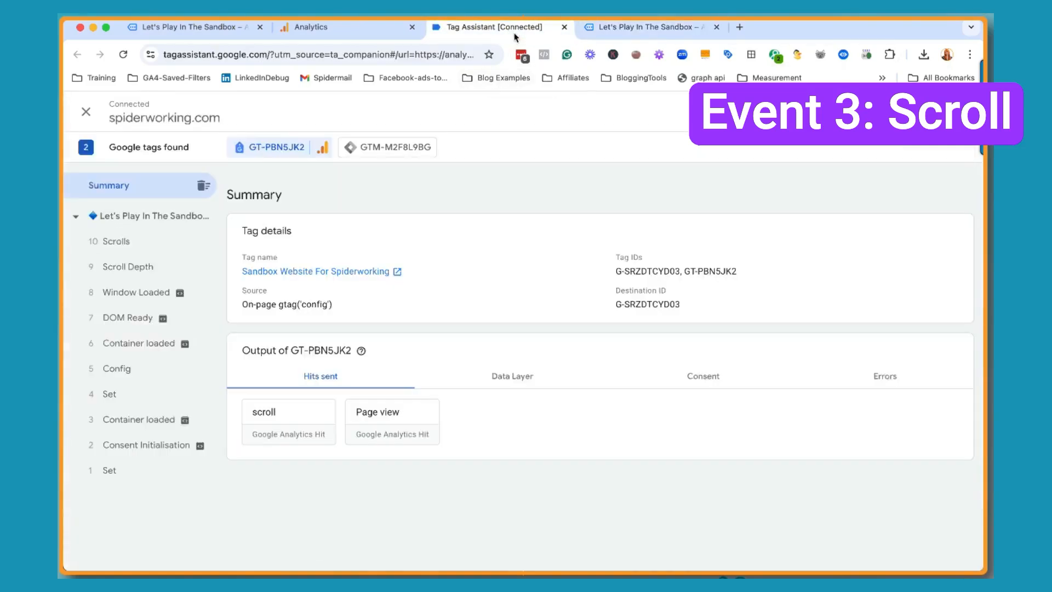
left_click(292, 427)
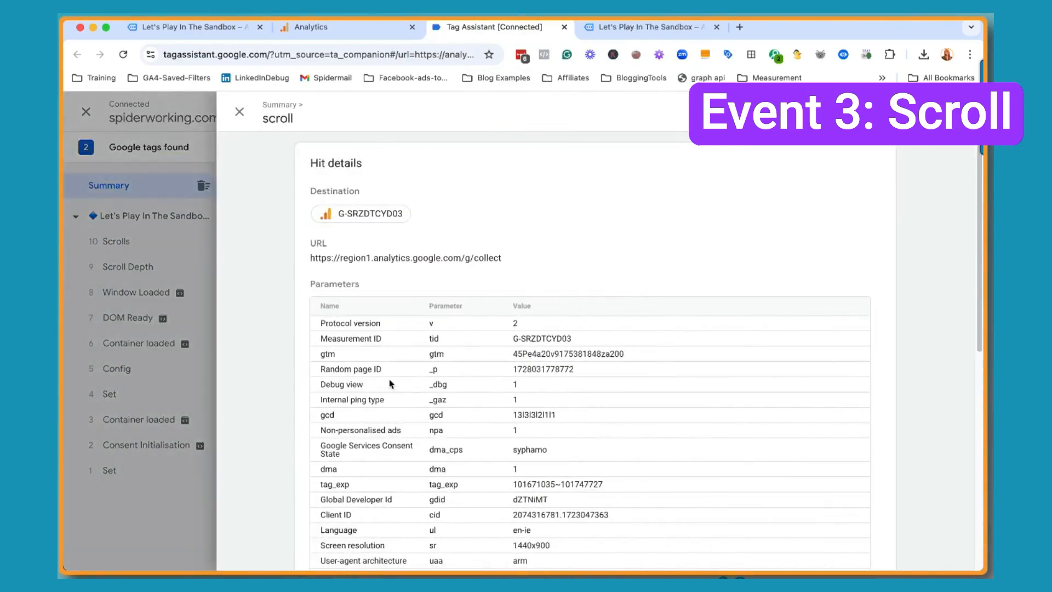
scroll(390, 384, "down", 10)
scroll(404, 399, "up", 1)
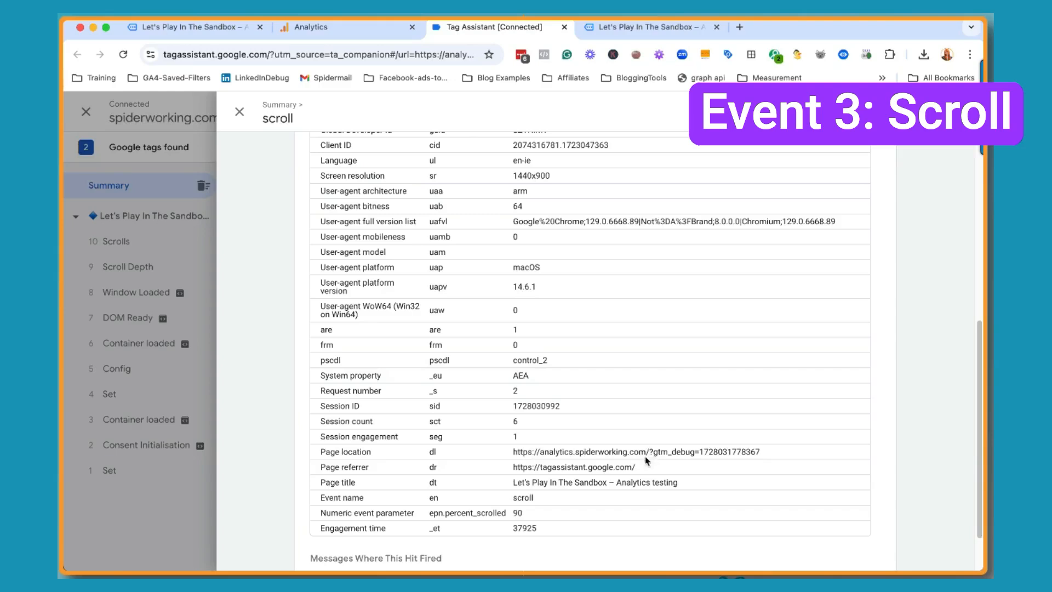
left_click_drag(511, 485, 677, 483)
right_click(677, 483)
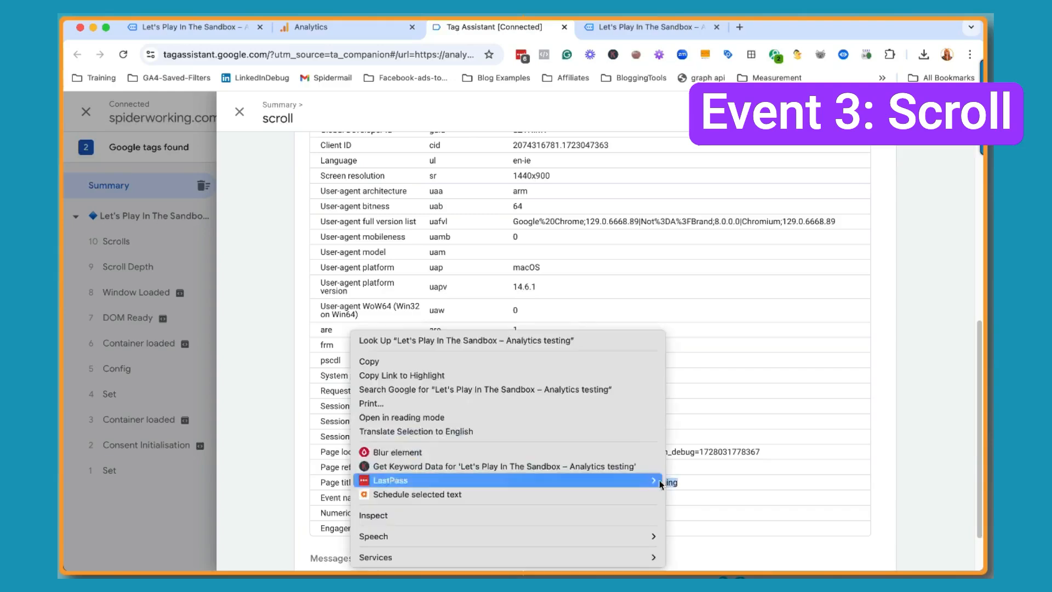
left_click(505, 360)
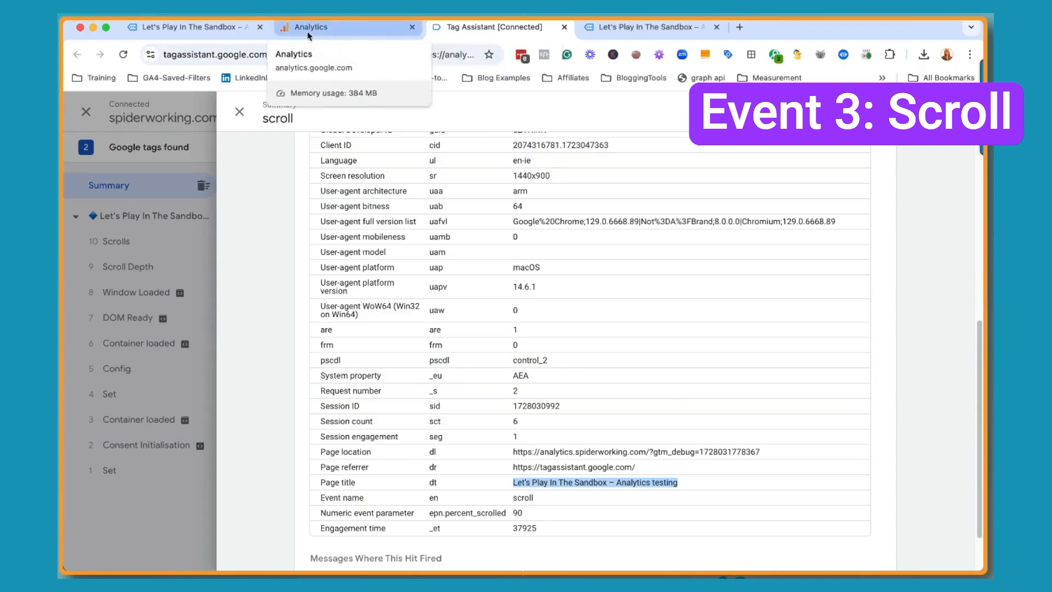
Switch to Google Analytics and open the custom event creation list from the Sandbox property's Events settings.
left_click(314, 28)
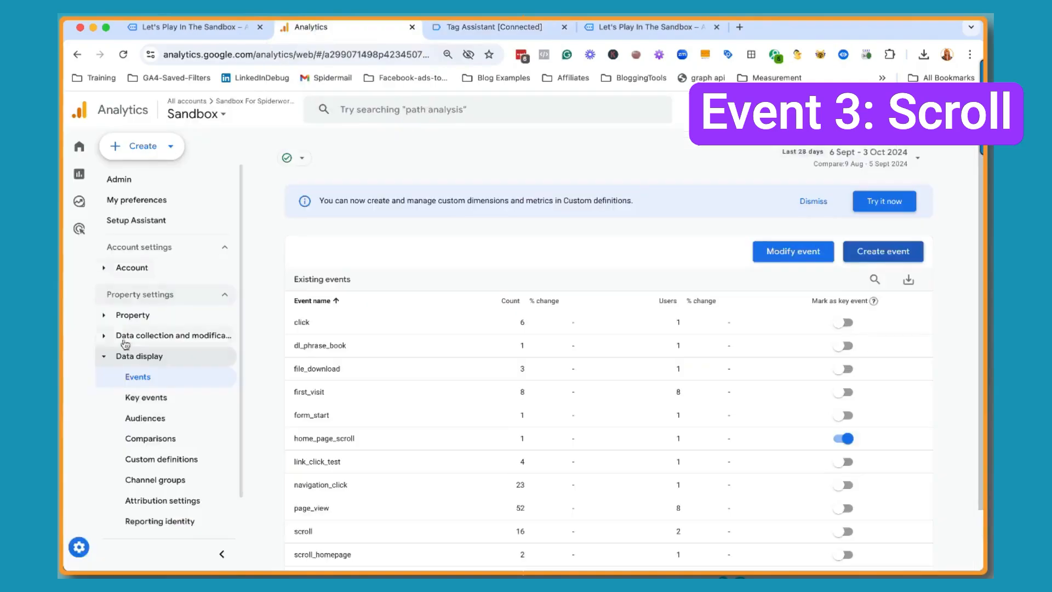
left_click(110, 552)
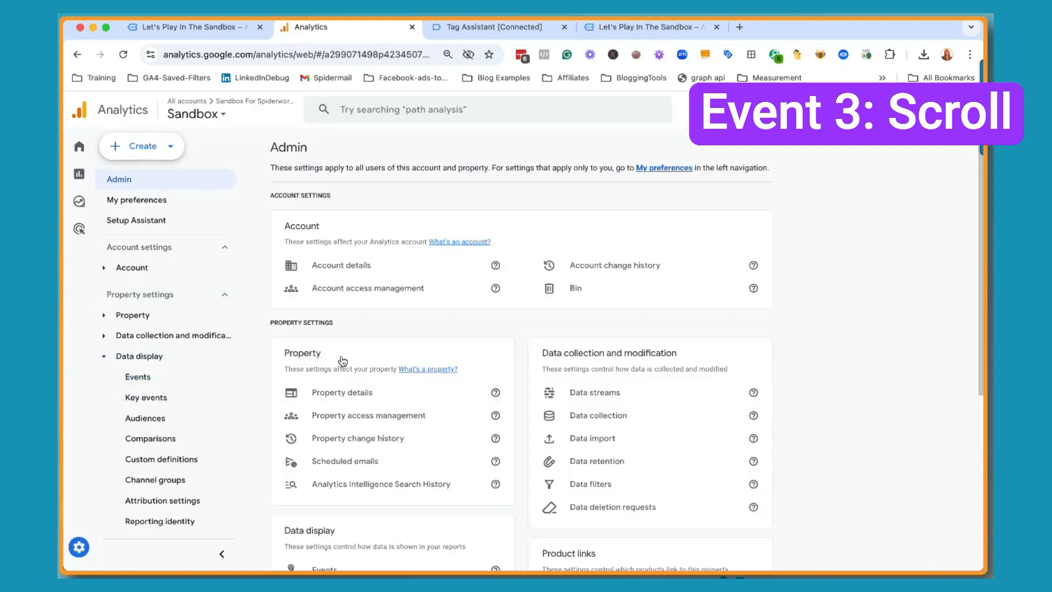
scroll(340, 360, "down", 2)
left_click(344, 530)
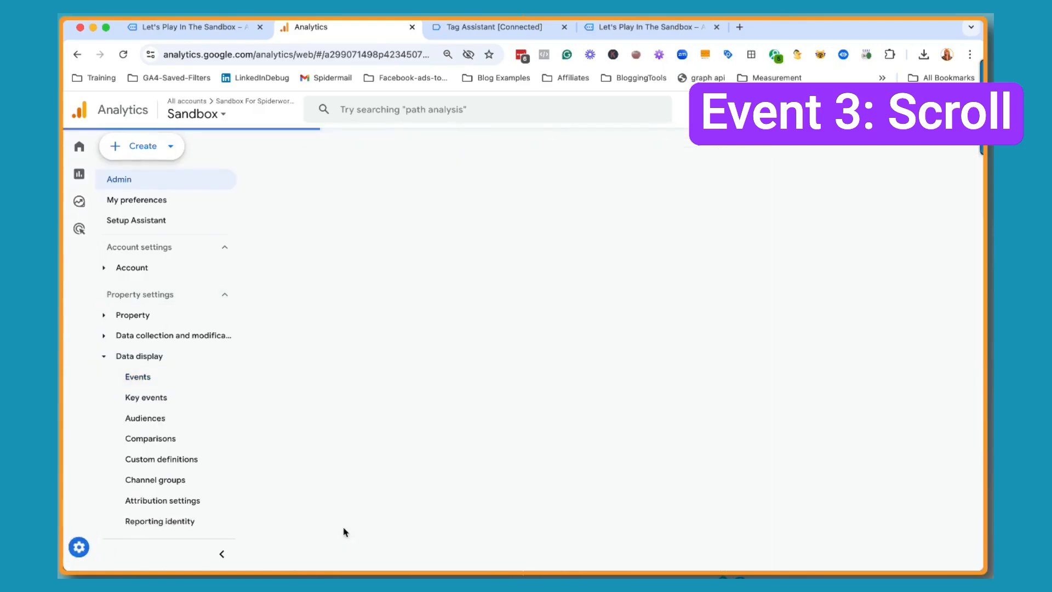
left_click(892, 251)
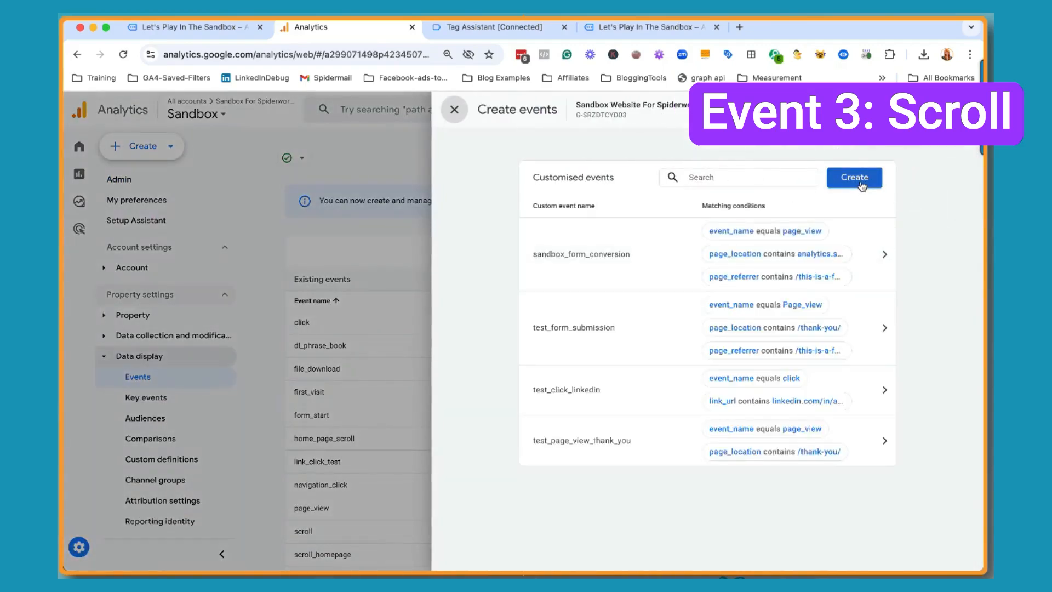
Start a new custom event named test_homepage_scroll with the matching condition event_name equals scroll.
left_click(861, 186)
left_click(523, 237)
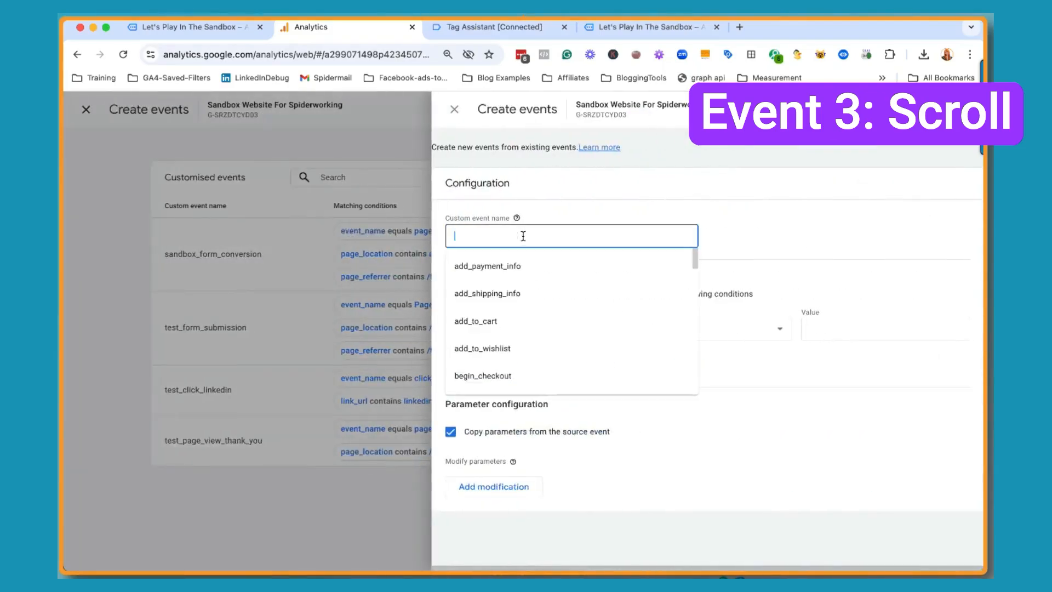
type("test_homepage_scroll")
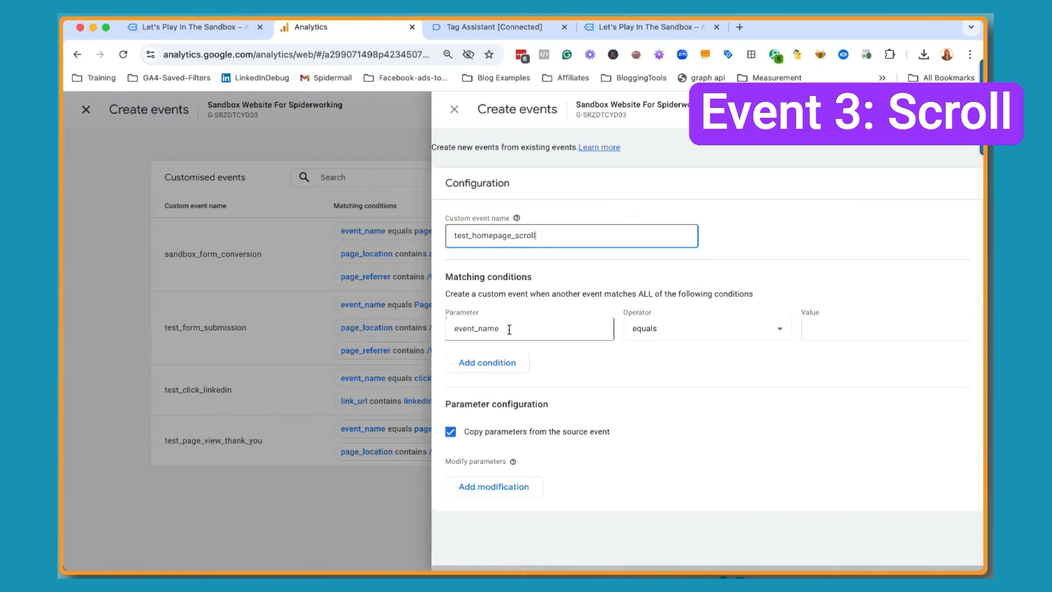
left_click(840, 332)
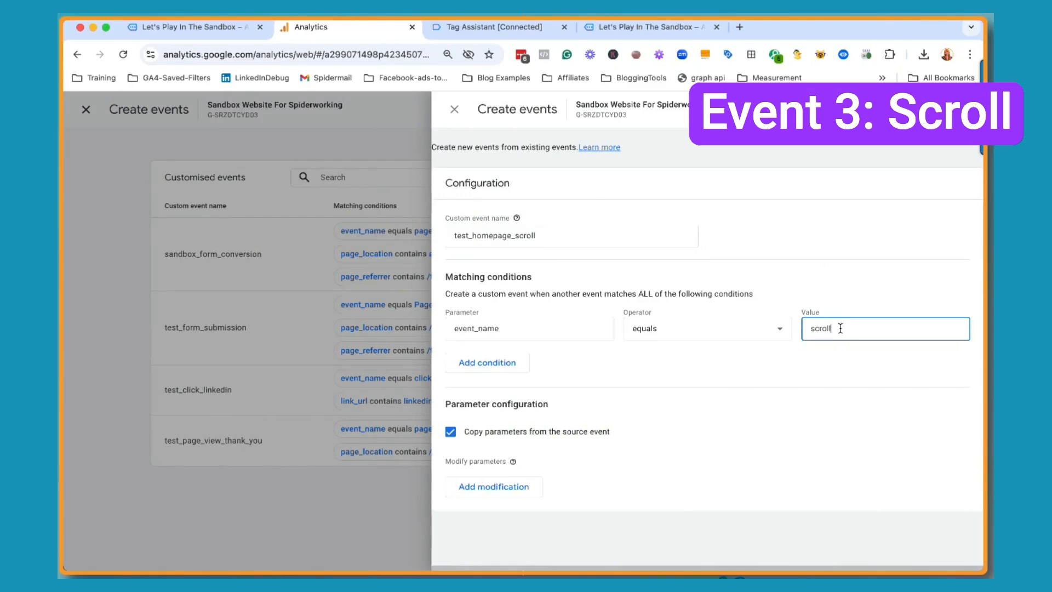
Add a second condition, page_title equals the copied "Let's Play In The Sandbox – Analytics testing", and create the event.
left_click(513, 365)
left_click(525, 368)
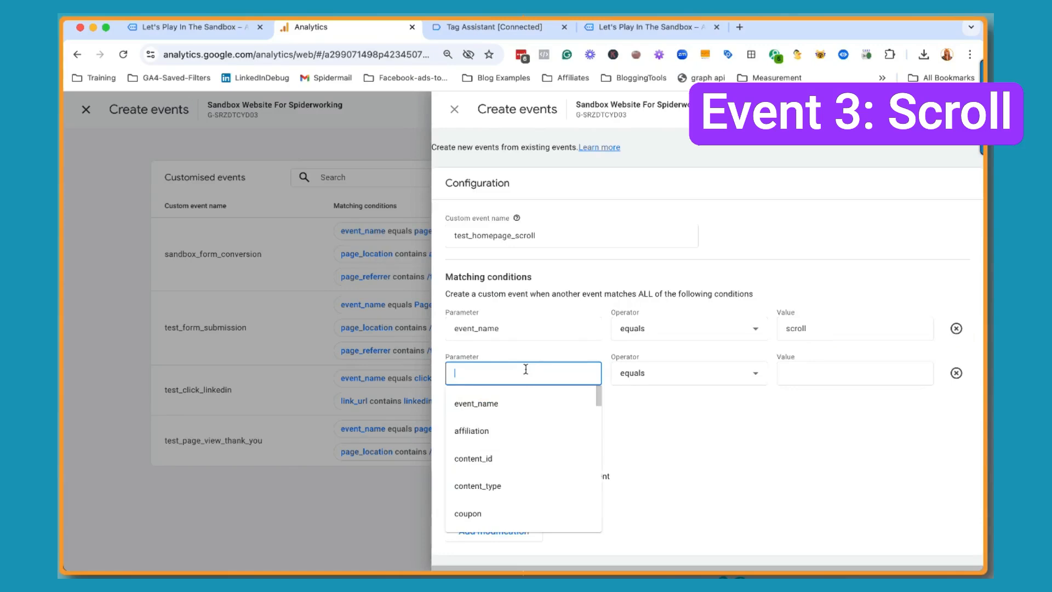
type("pag")
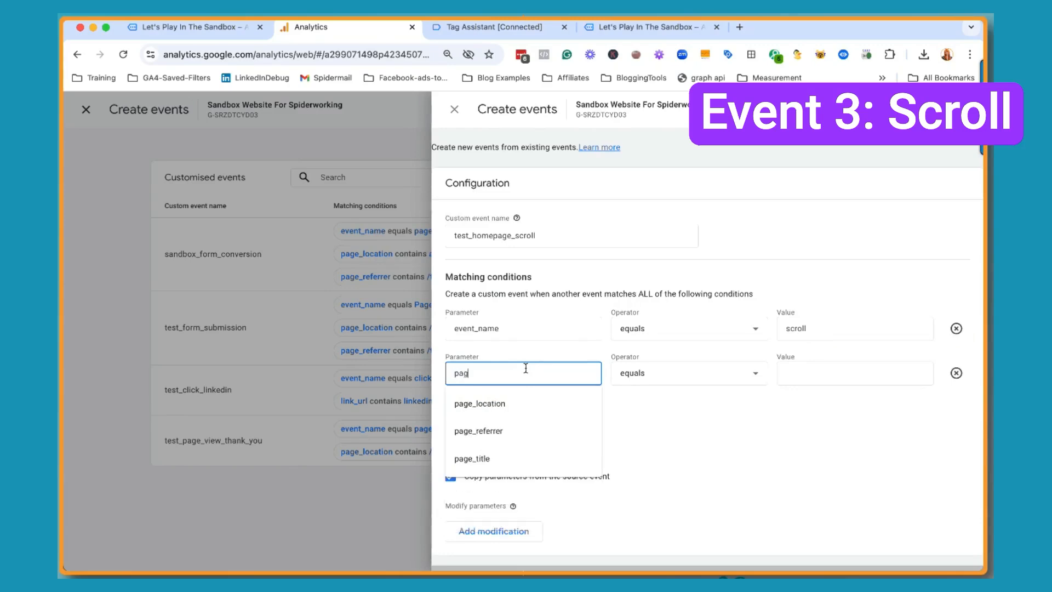
type("e")
left_click(485, 461)
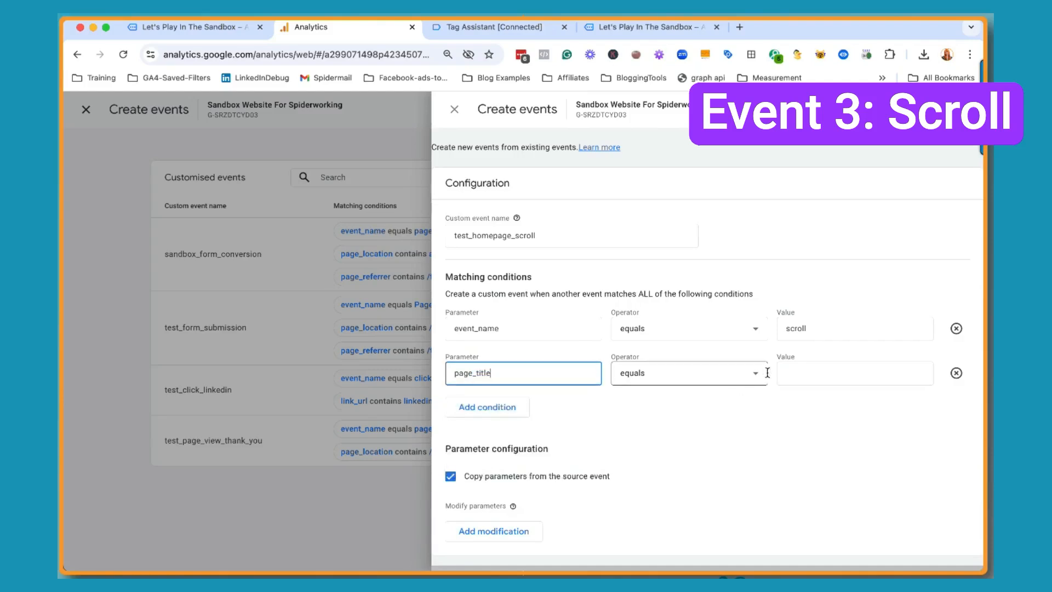
left_click(746, 378)
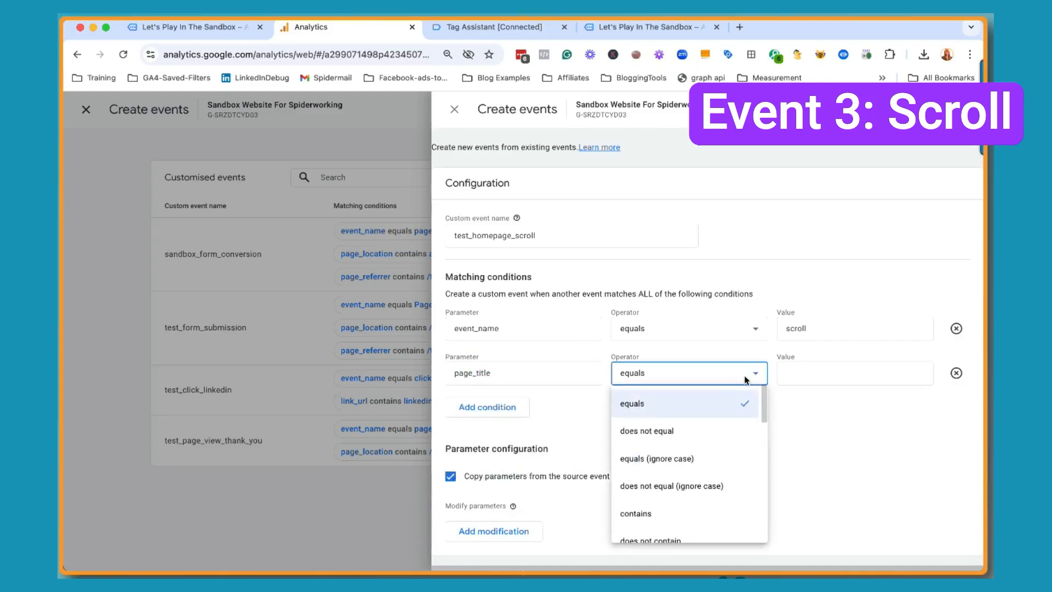
left_click(808, 357)
left_click(793, 373)
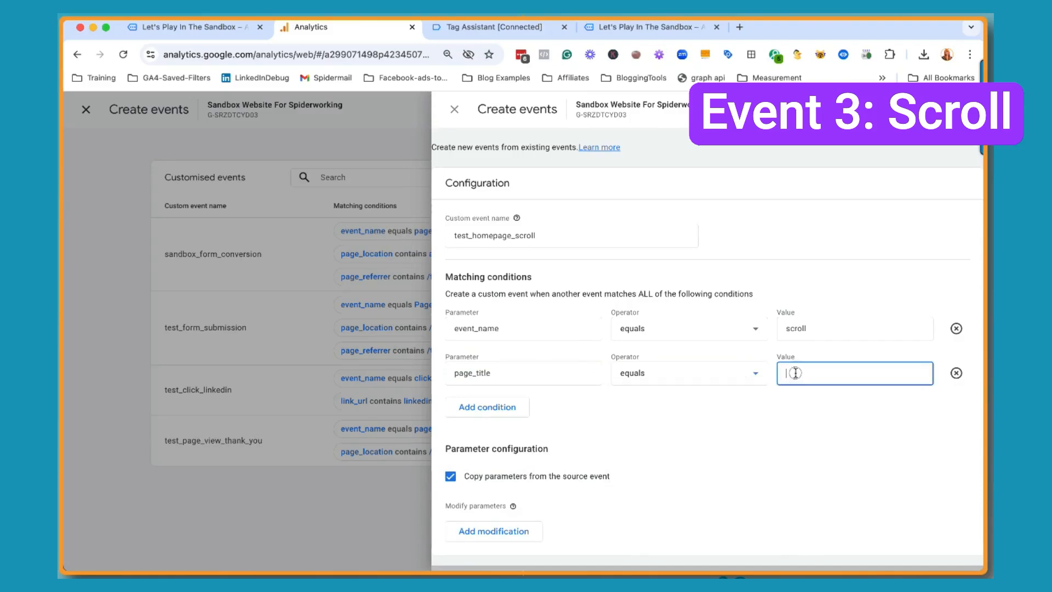
key("super+v")
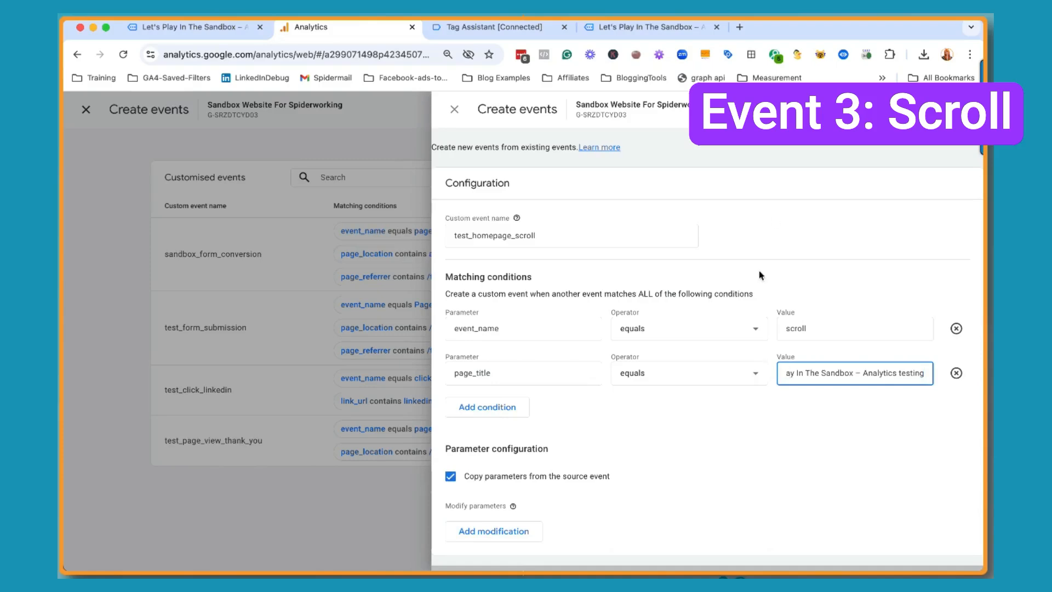
left_click(950, 109)
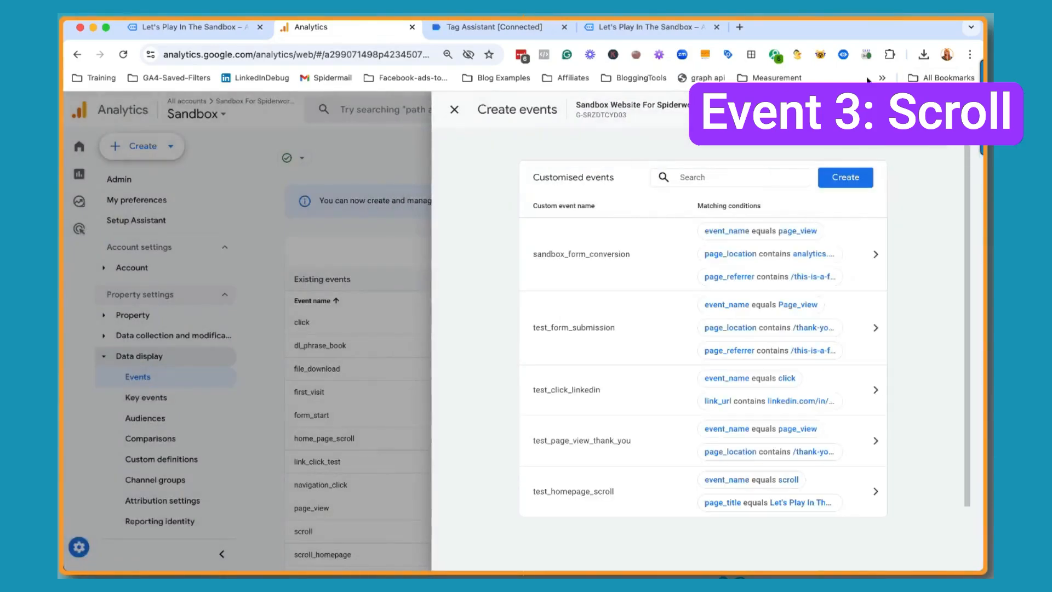
Close the previous Tag Assistant session and the debug copy of the sandbox home page.
left_click(550, 31)
left_click(565, 29)
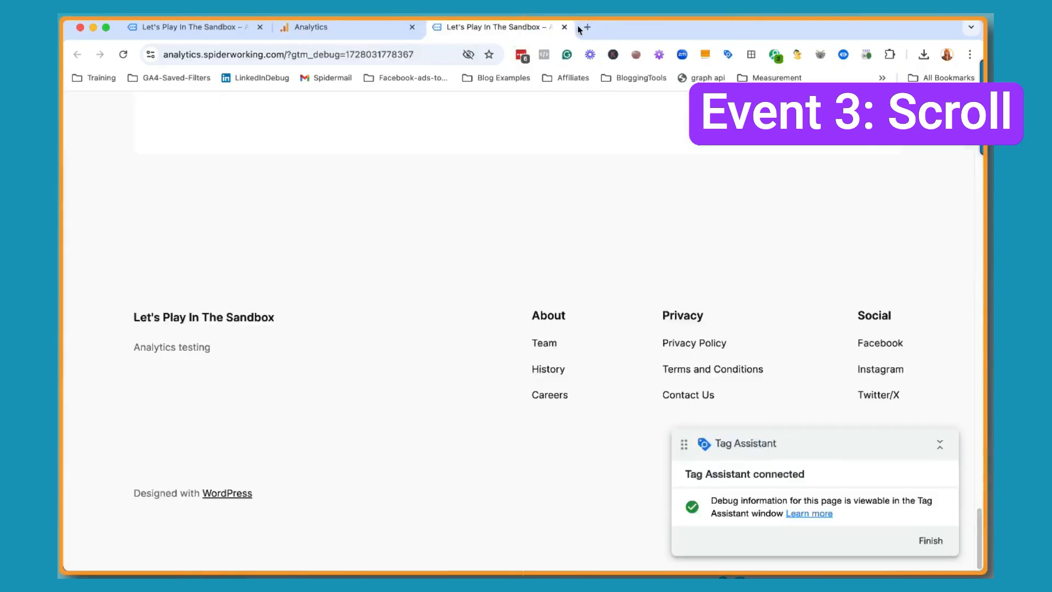
left_click(565, 29)
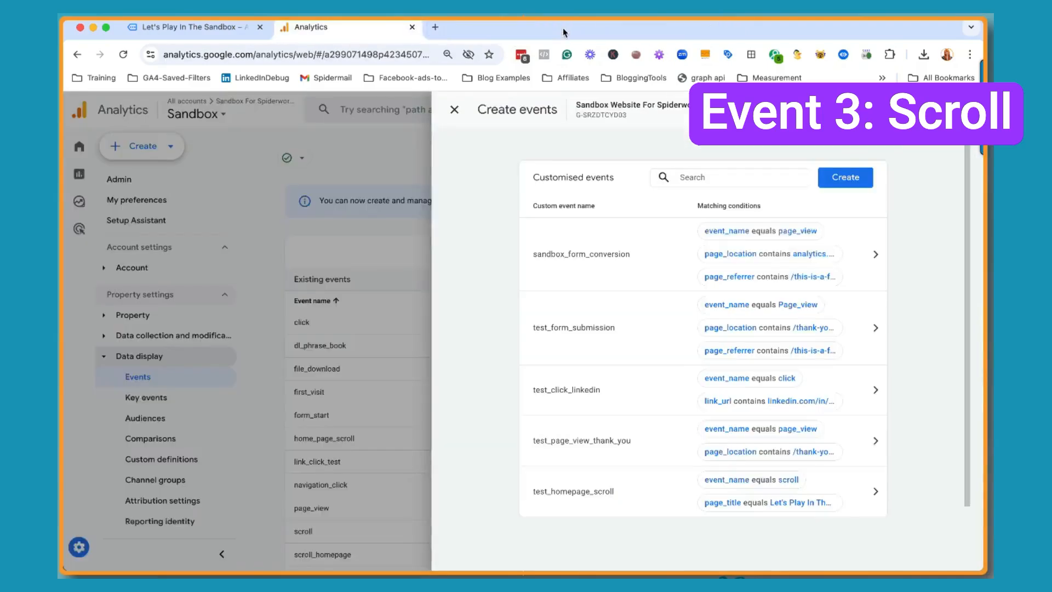
Connect a fresh Tag Assistant session to the analytics.spiderworking.com home page and show the hits sent by tag GT-PBN5JK2.
left_click(219, 24)
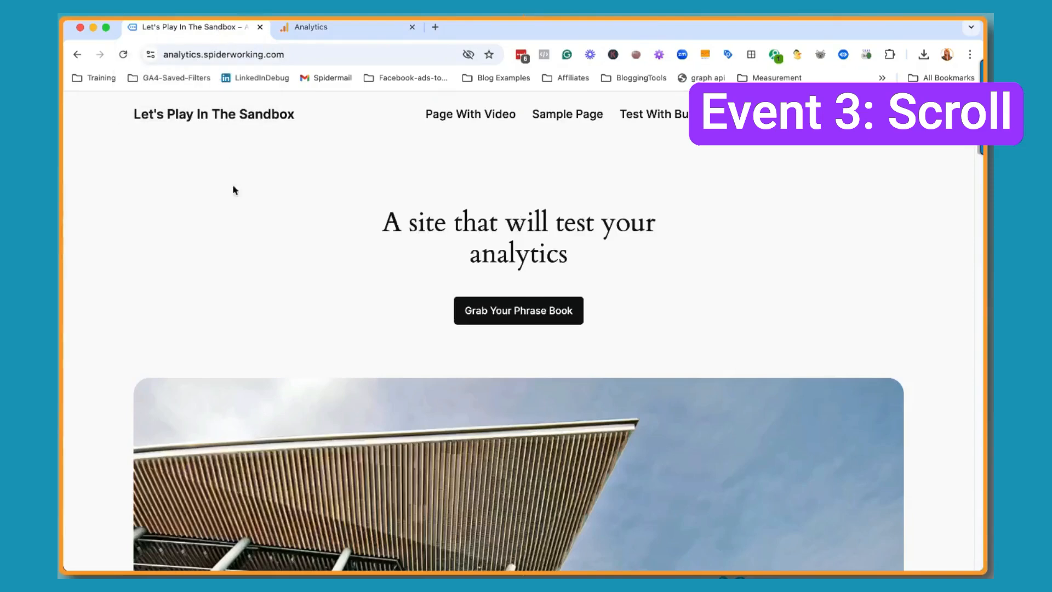
left_click(726, 55)
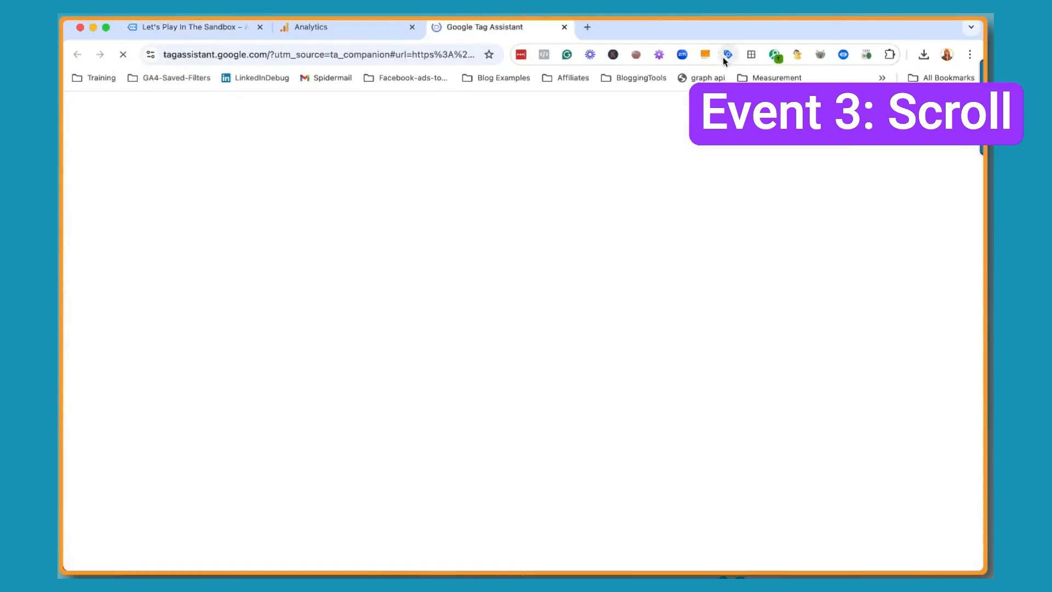
left_click(531, 404)
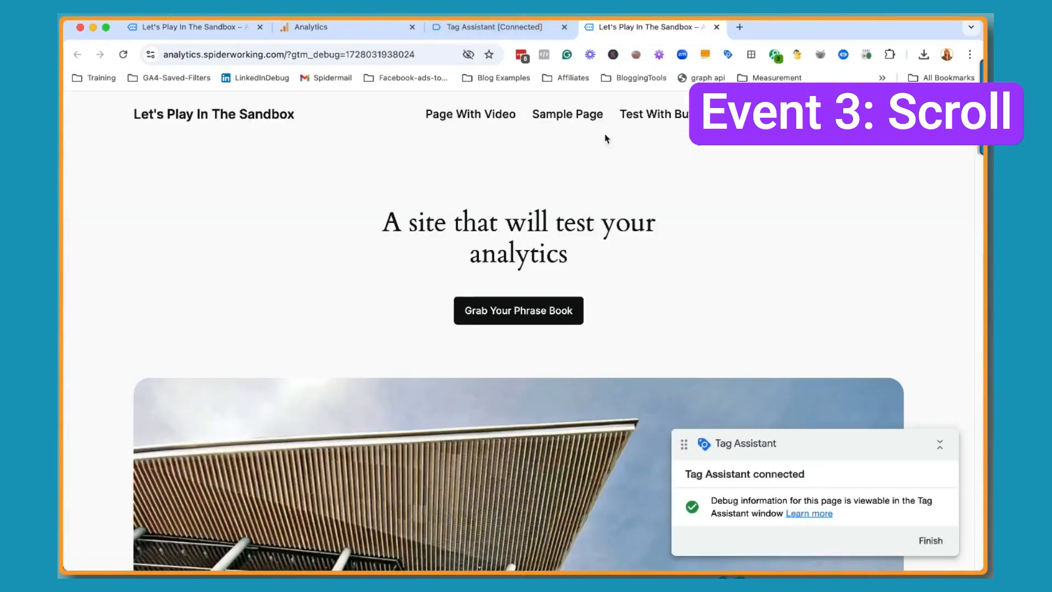
left_click(475, 30)
left_click(520, 332)
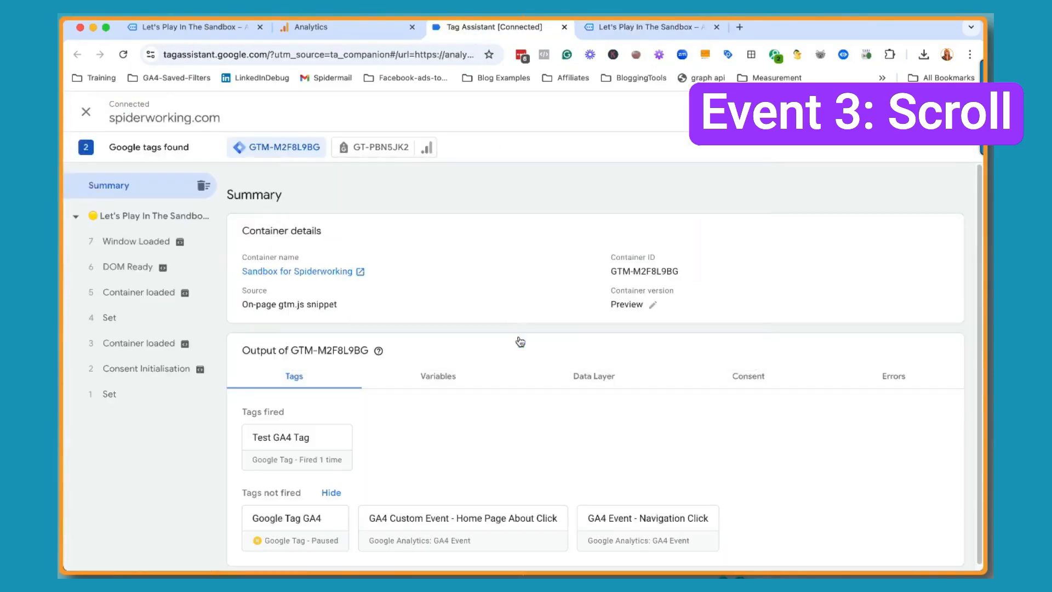
left_click(360, 152)
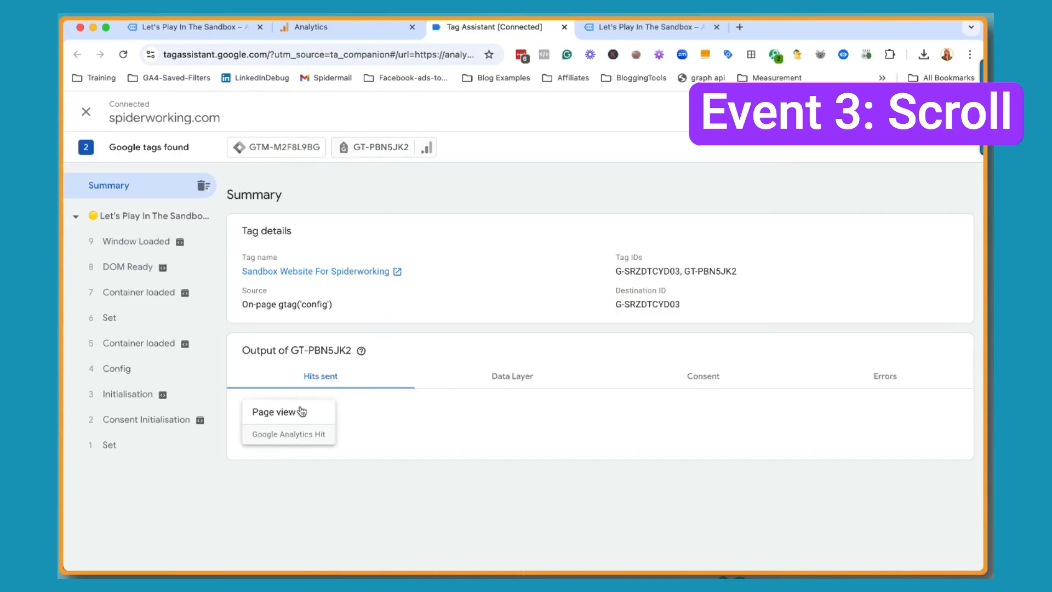
Scroll the connected home page down to its footer, and check the test_homepage_scroll hit in Tag Assistant.
left_click(639, 29)
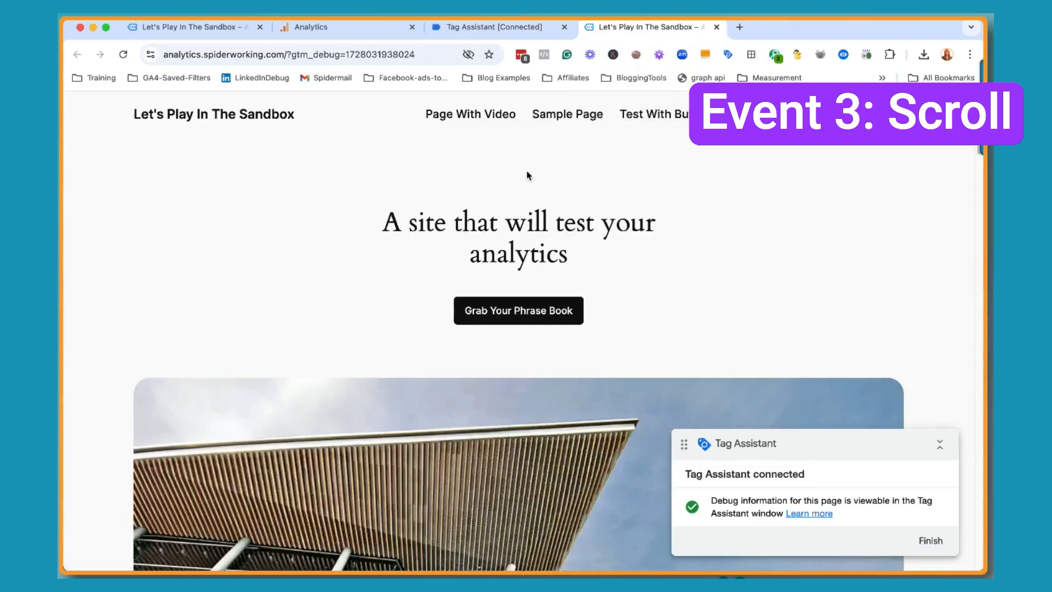
scroll(527, 175, "down", 5)
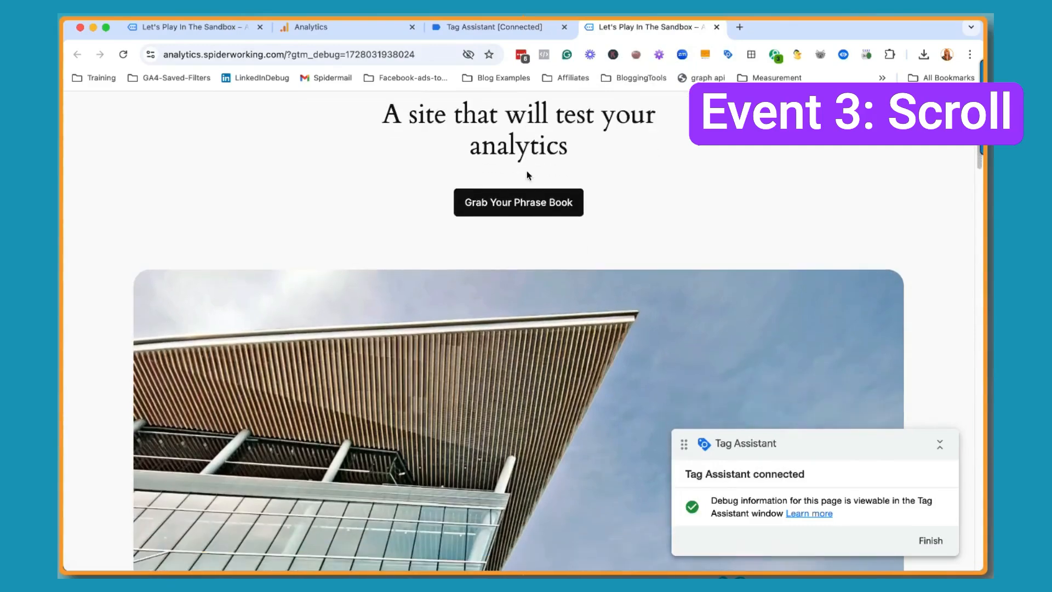
scroll(527, 176, "down", 8)
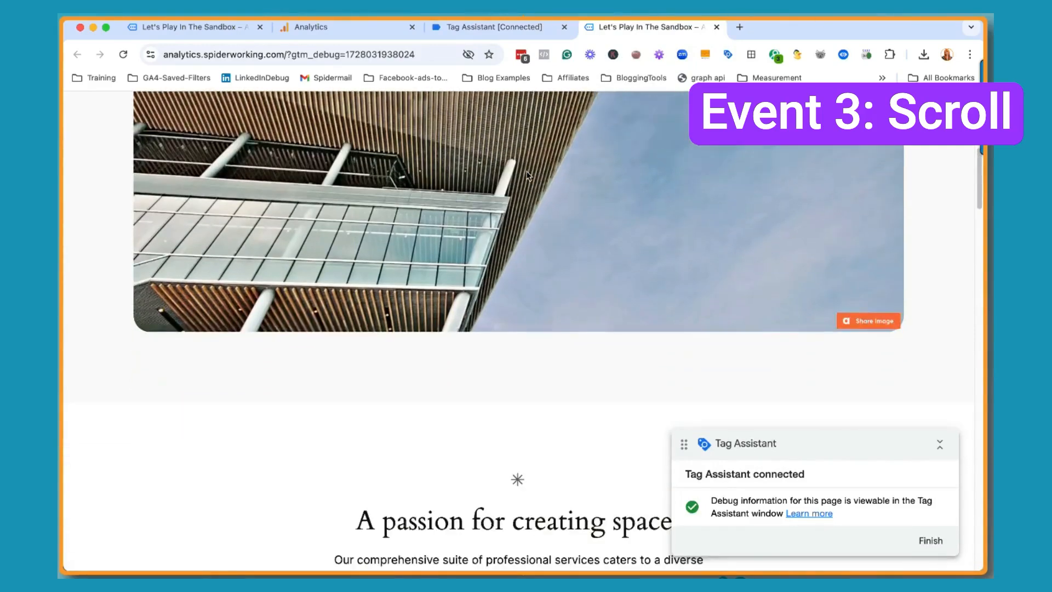
scroll(527, 174, "down", 11)
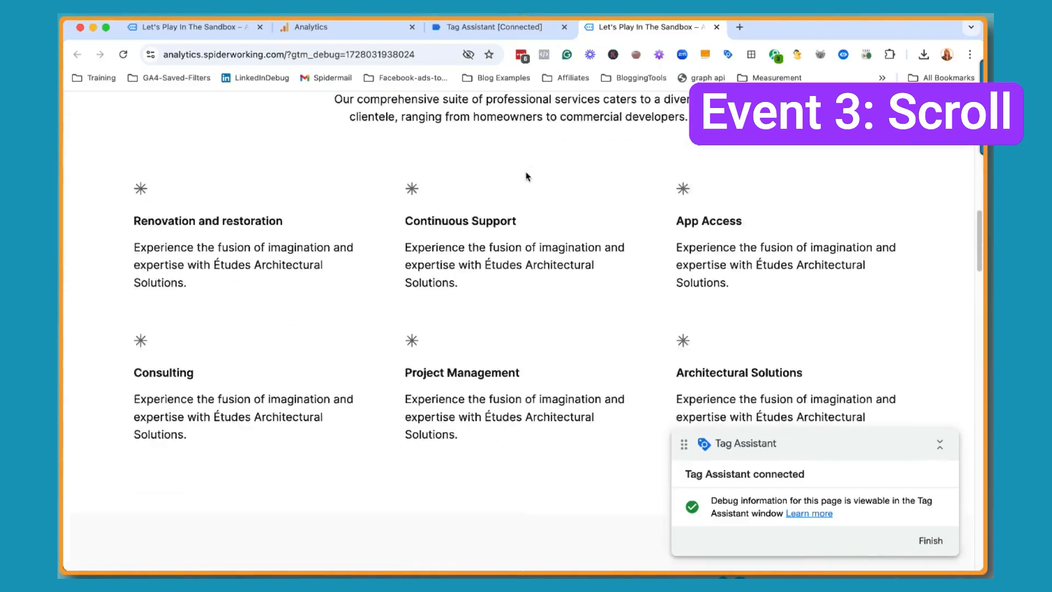
scroll(525, 172, "down", 5)
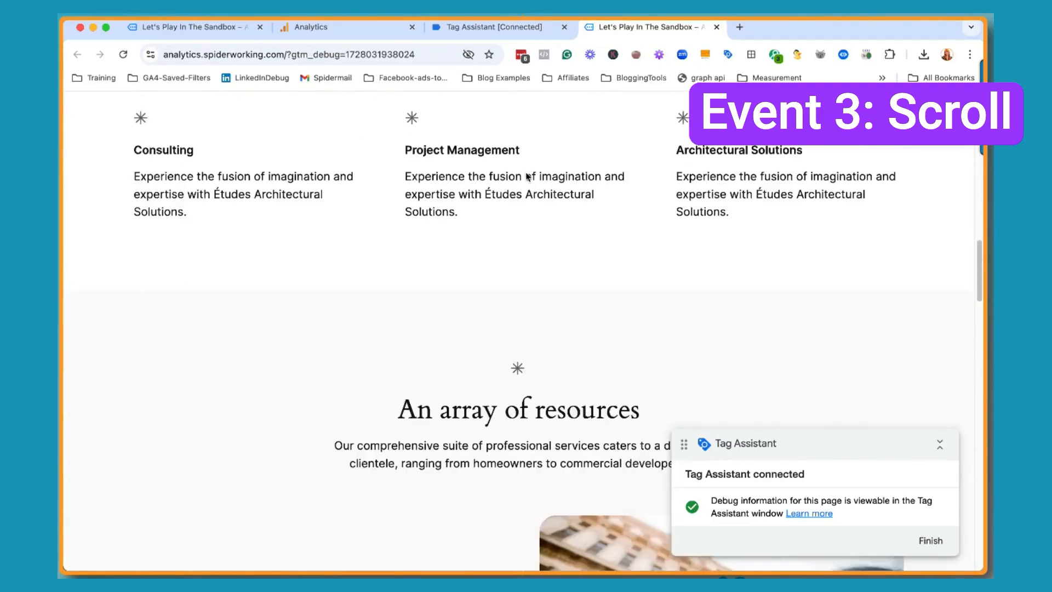
scroll(527, 174, "down", 5)
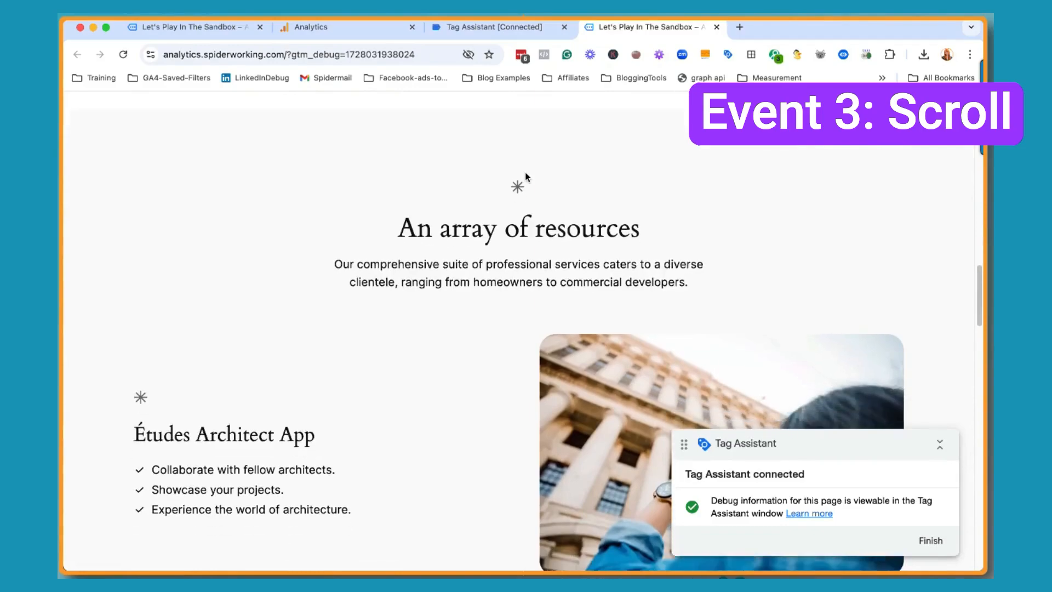
scroll(526, 176, "down", 9)
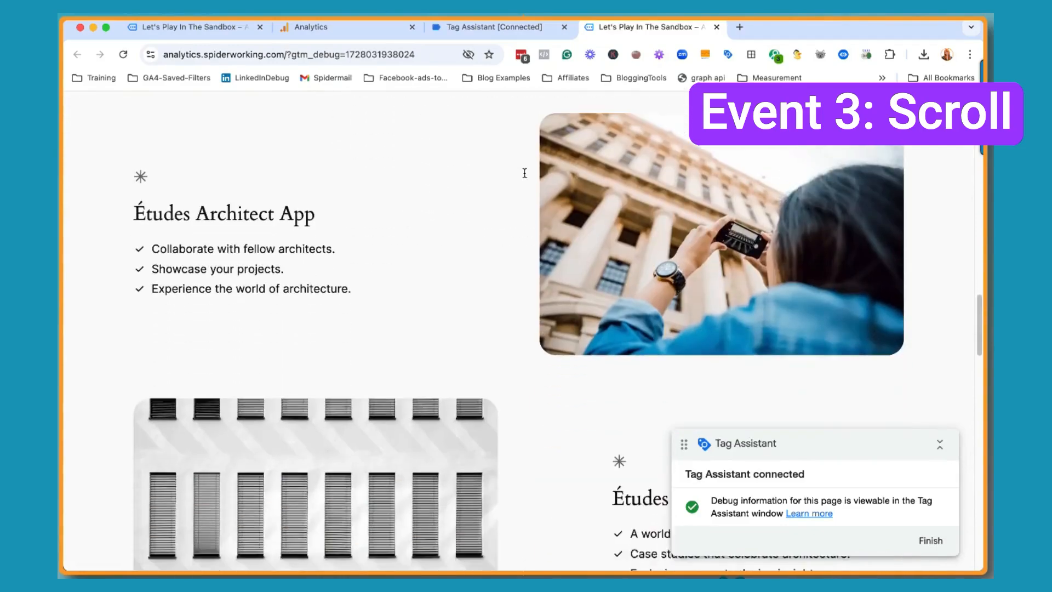
scroll(524, 176, "down", 6)
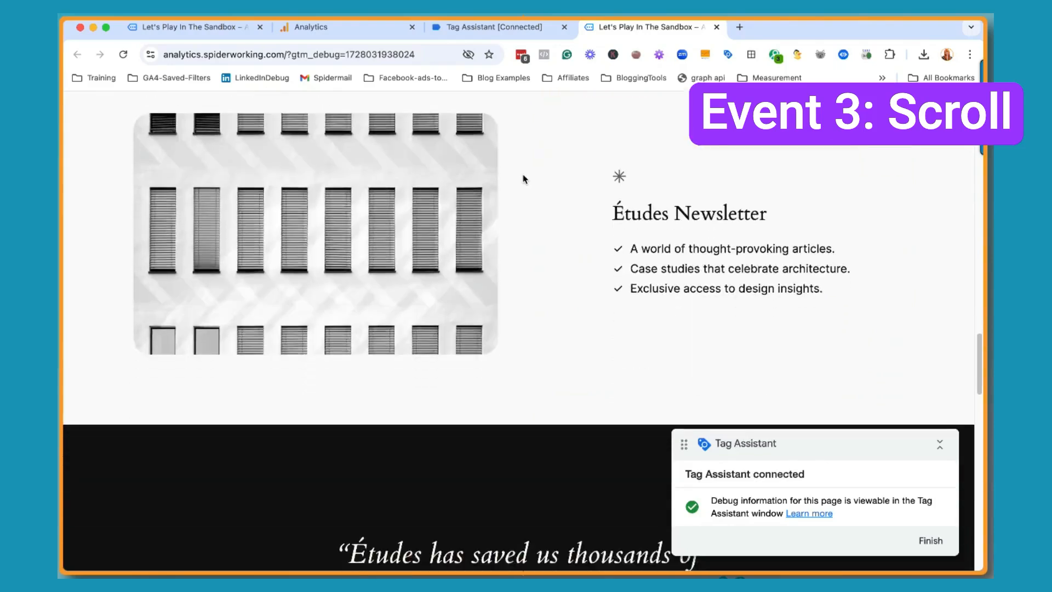
scroll(524, 179, "down", 10)
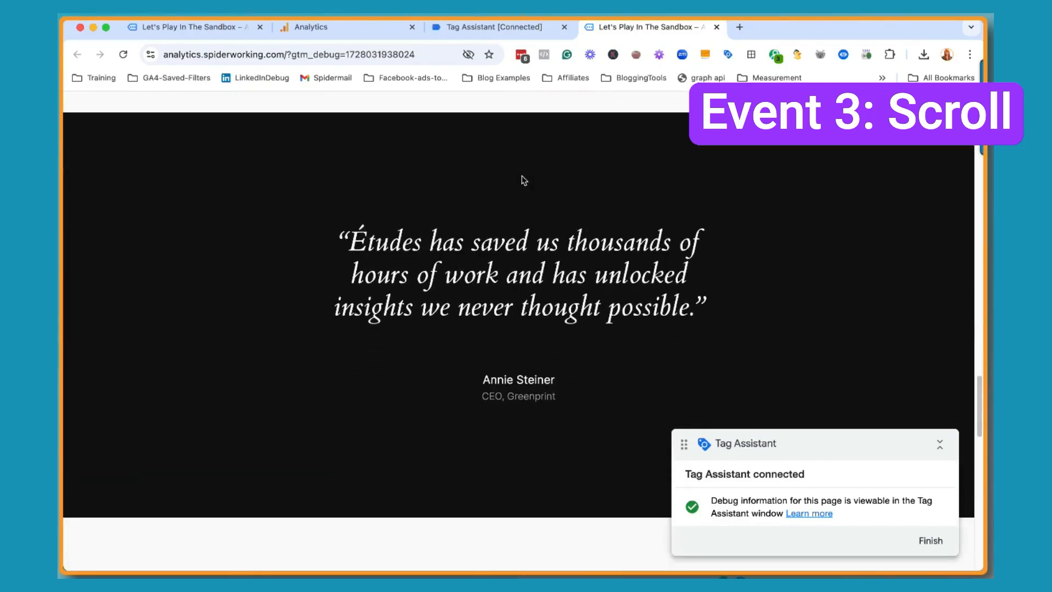
scroll(522, 179, "down", 7)
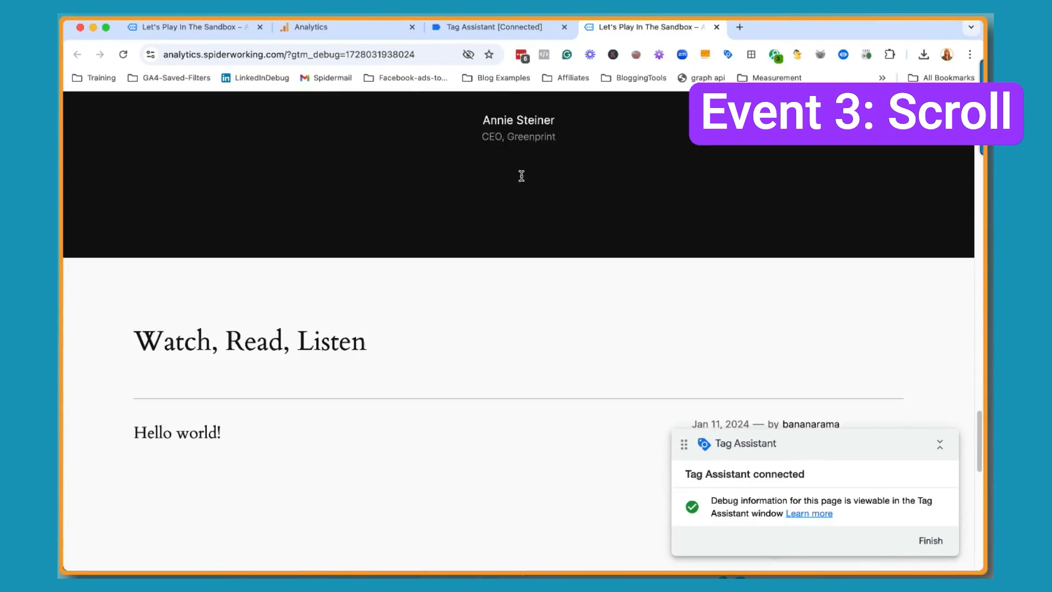
scroll(522, 181, "down", 6)
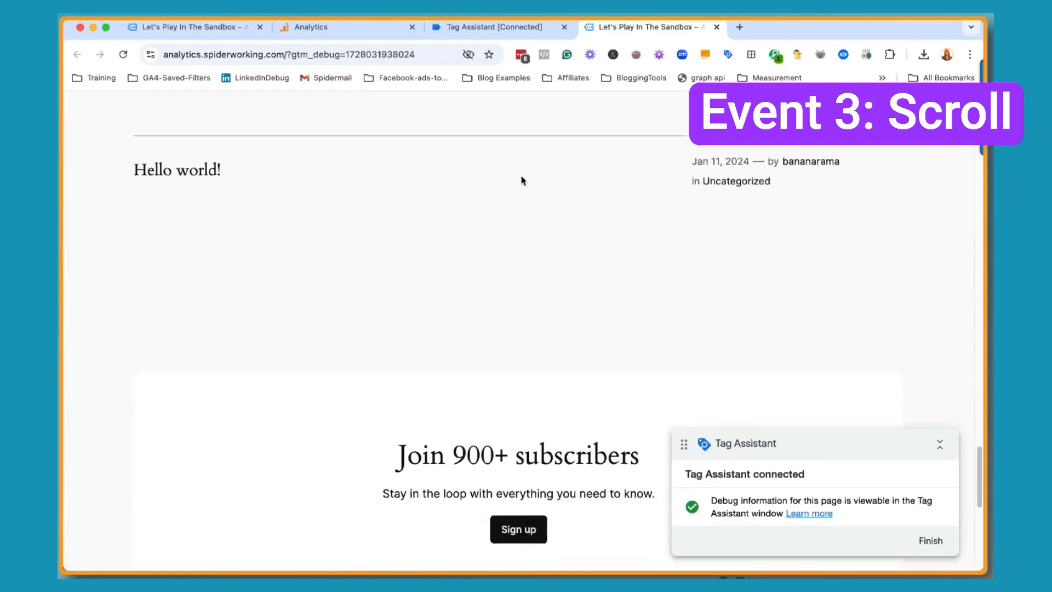
scroll(522, 180, "down", 6)
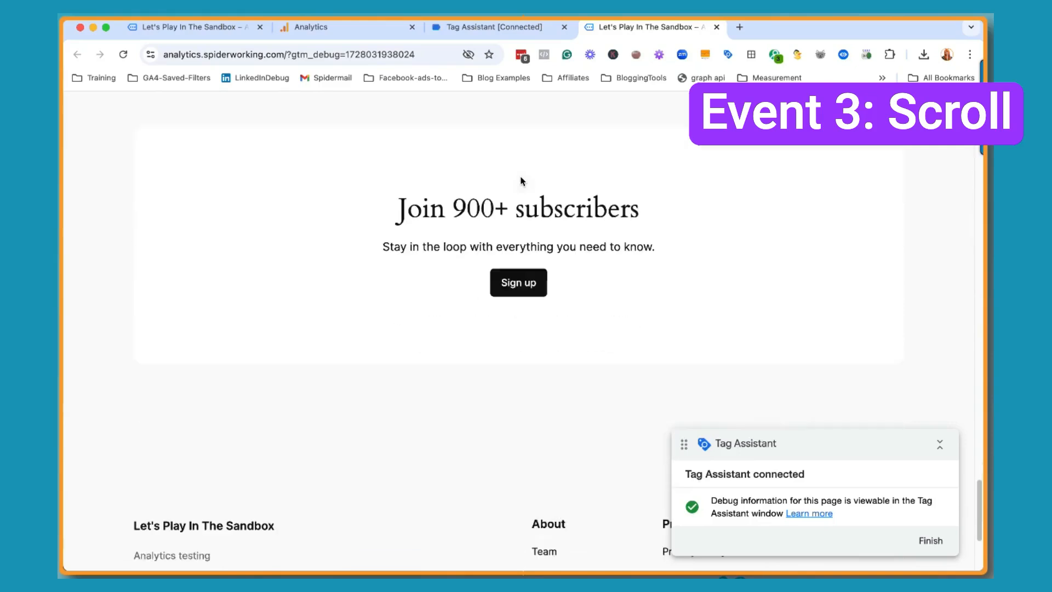
scroll(521, 181, "down", 5)
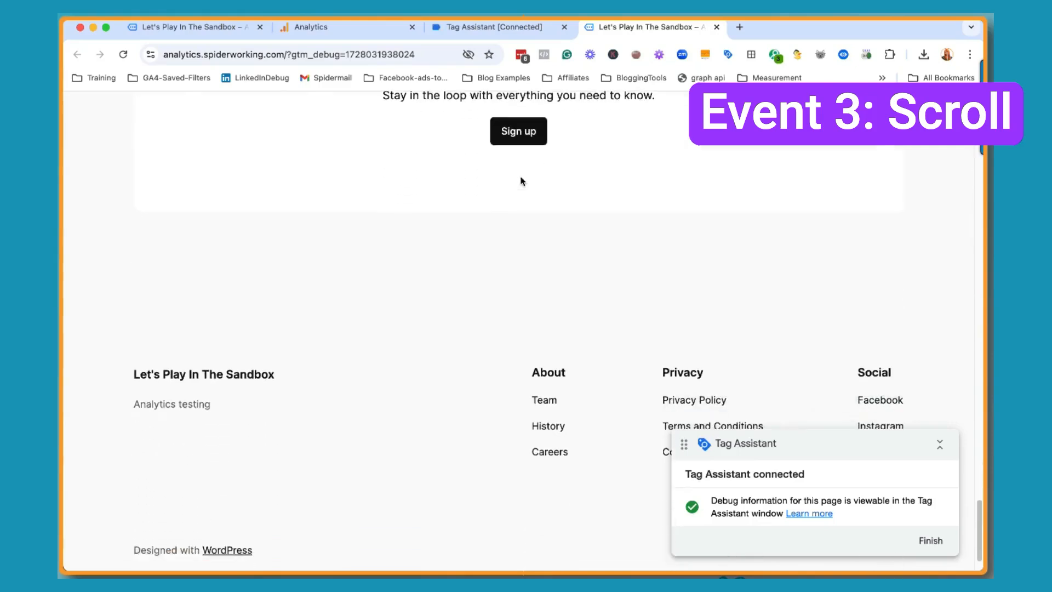
left_click(478, 34)
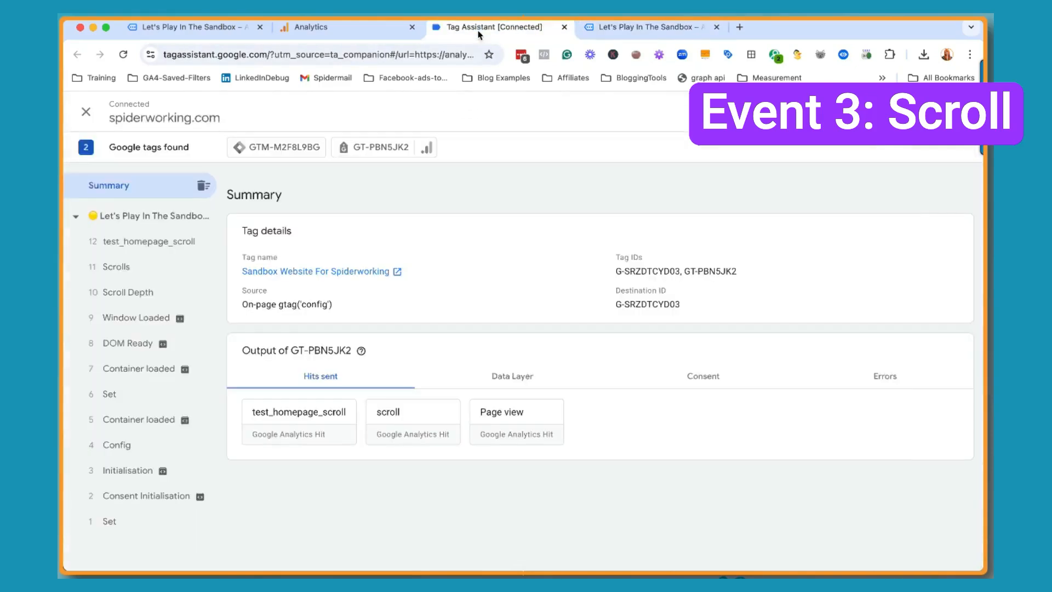
left_click(286, 418)
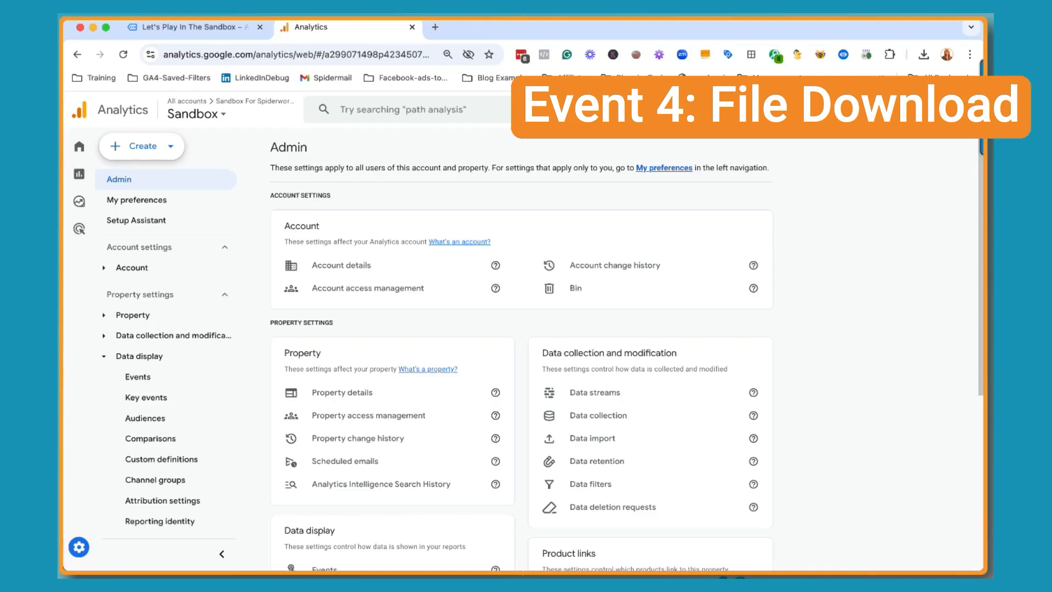
Start another Tag Assistant session from the sandbox home page for the file download test and select tag GT-PBN5JK2.
left_click(236, 26)
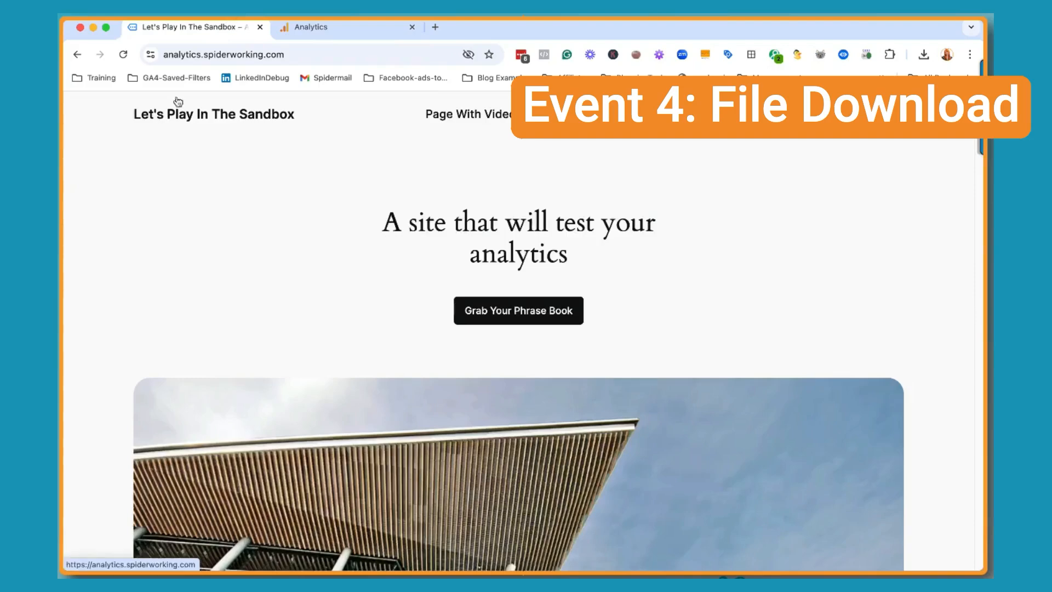
left_click(523, 316)
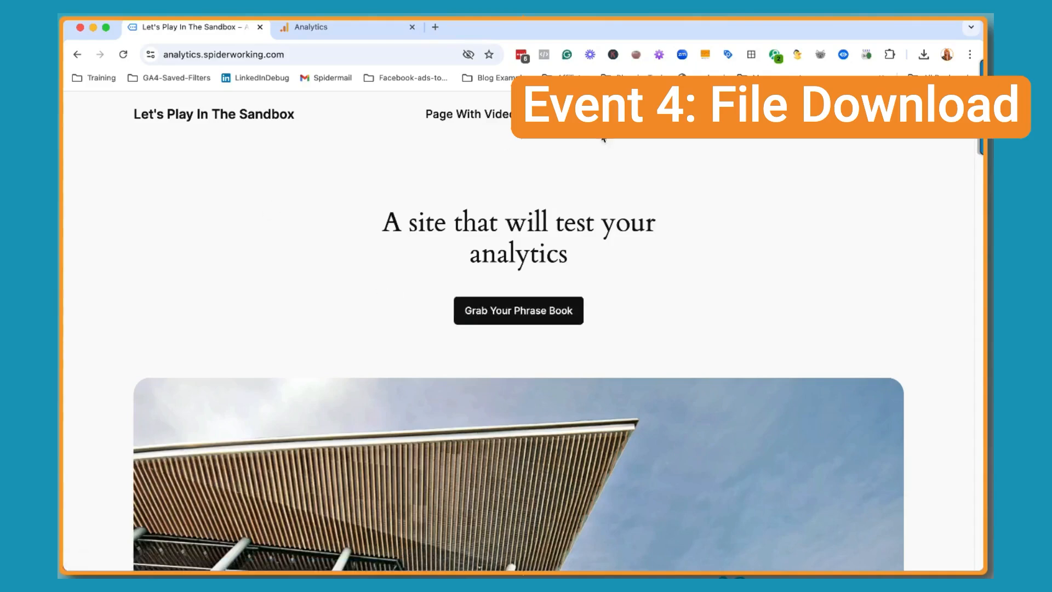
left_click(727, 54)
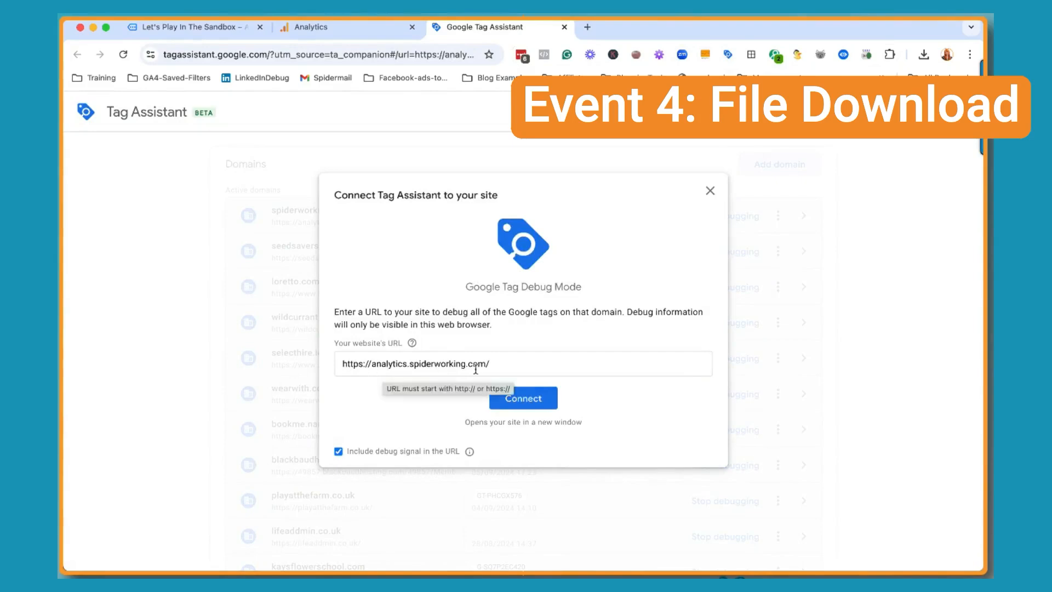
left_click(524, 402)
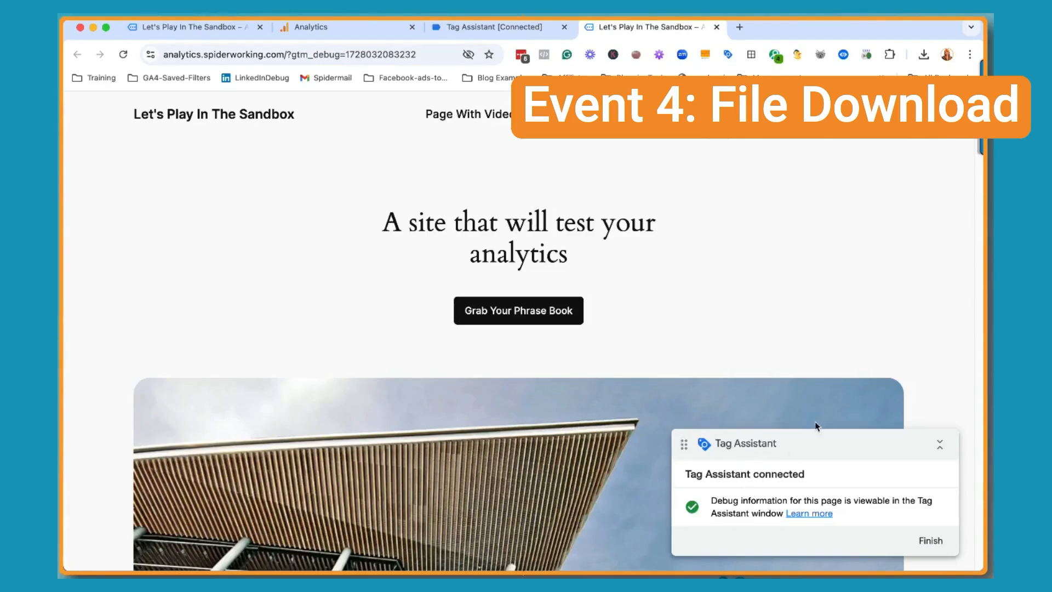
left_click(460, 31)
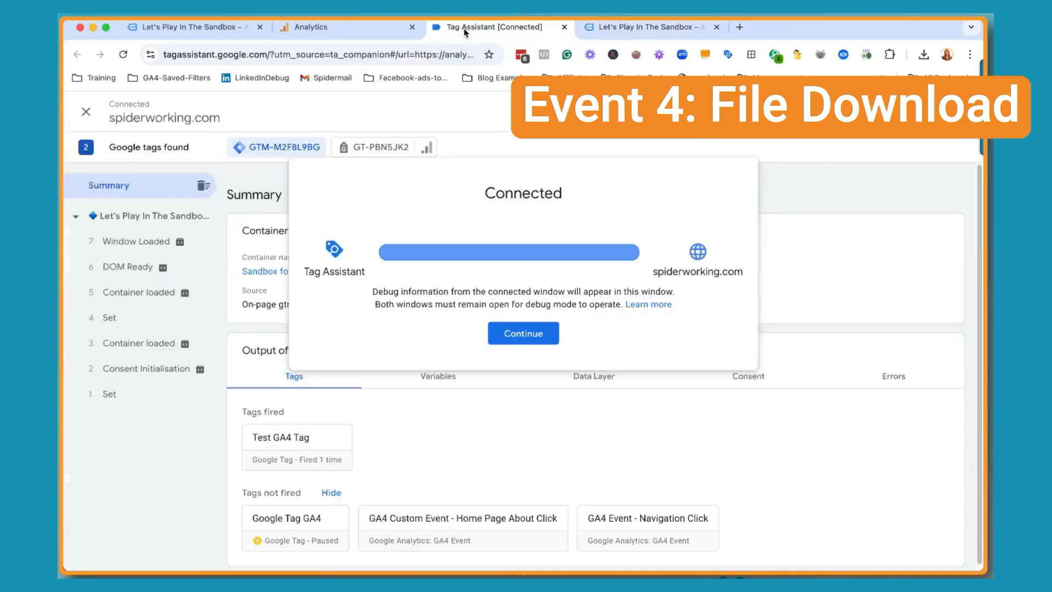
left_click(516, 336)
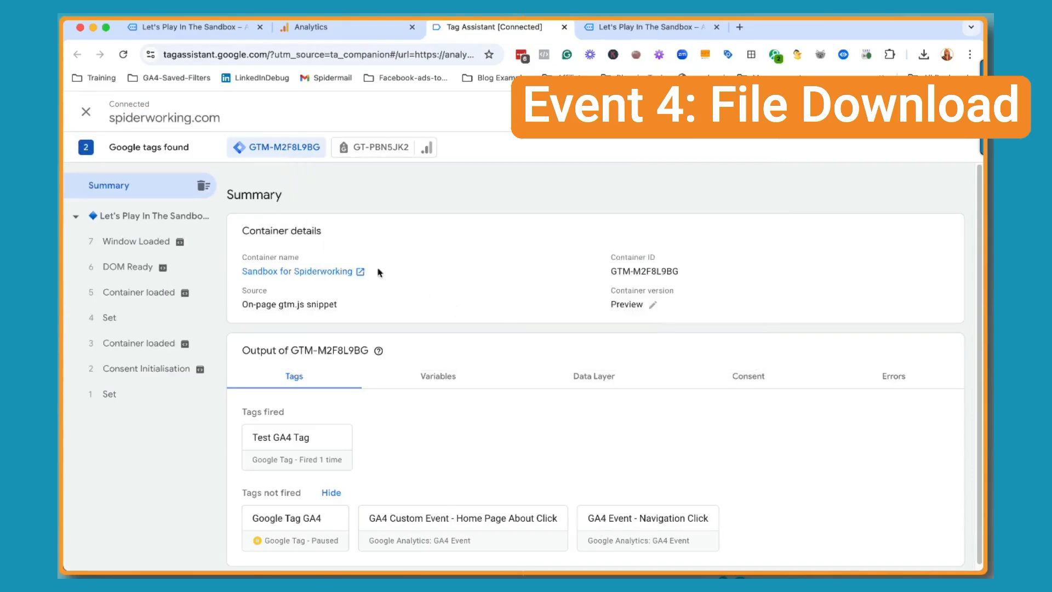
left_click(377, 148)
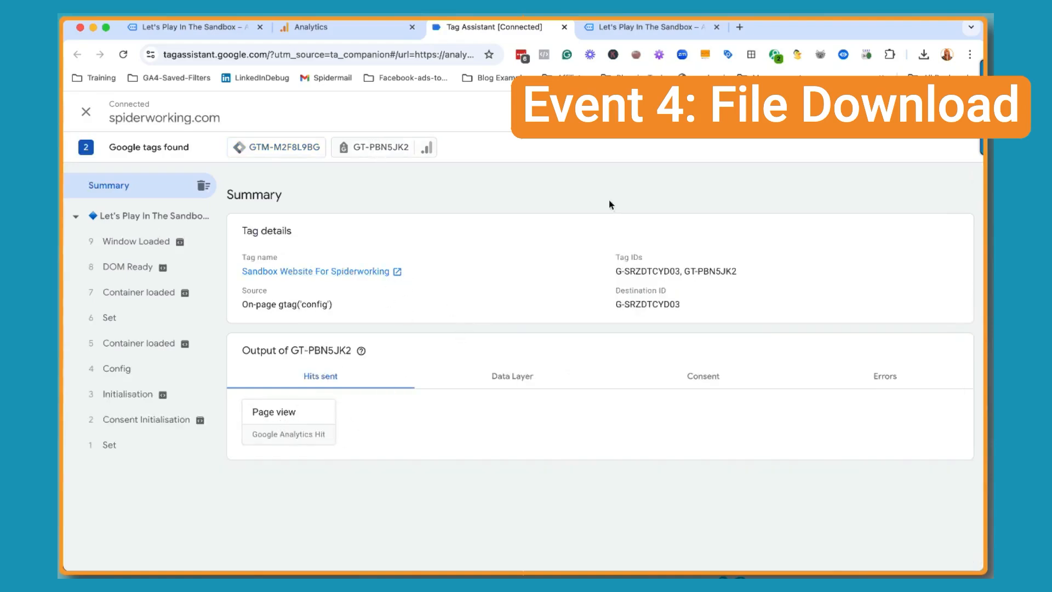
Open the phrase book PDF through Grab Your Phrase Book on the connected home page, and return to Tag Assistant.
left_click(625, 28)
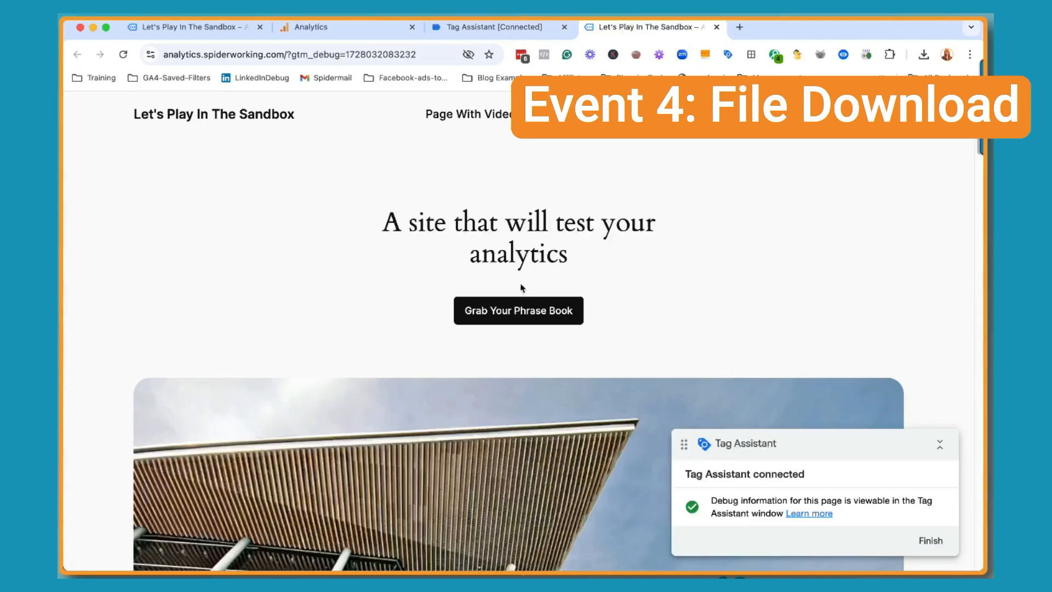
left_click(516, 312)
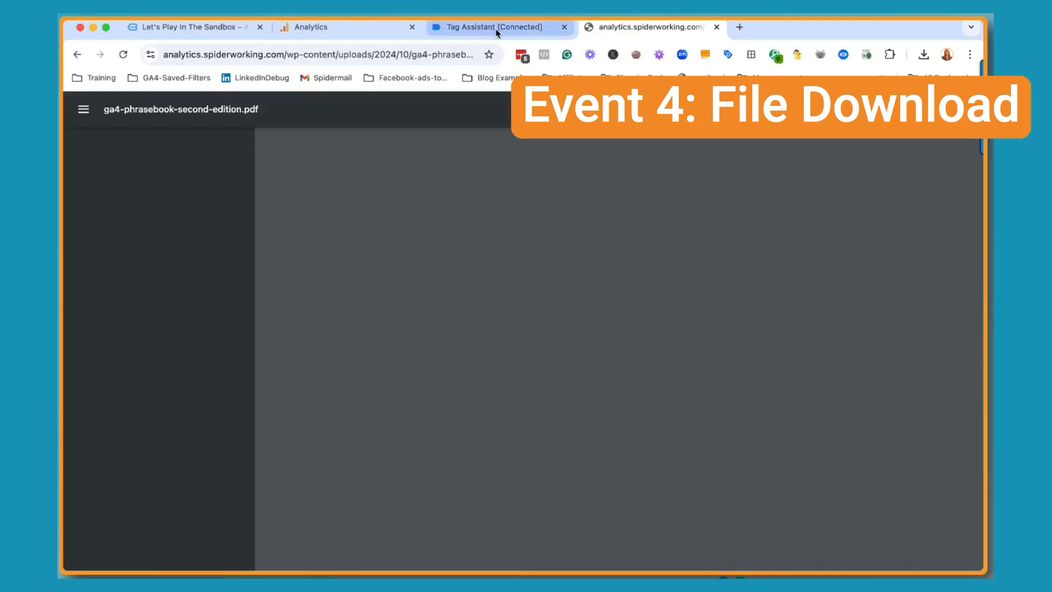
left_click(497, 30)
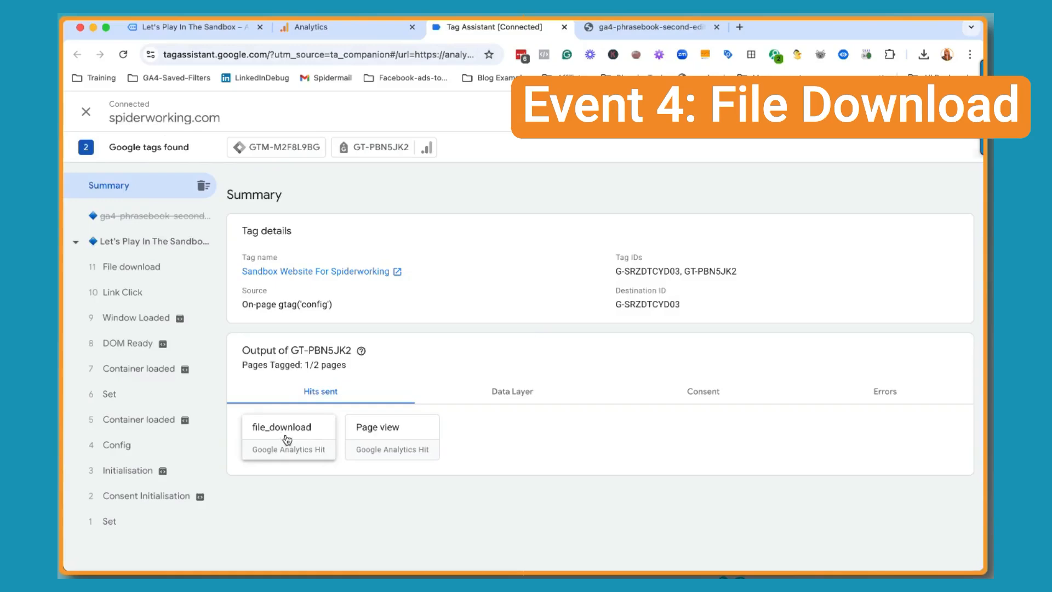
Open the file_download hit's details and examine its link and file event parameters.
left_click(285, 437)
scroll(311, 156, "down", 3)
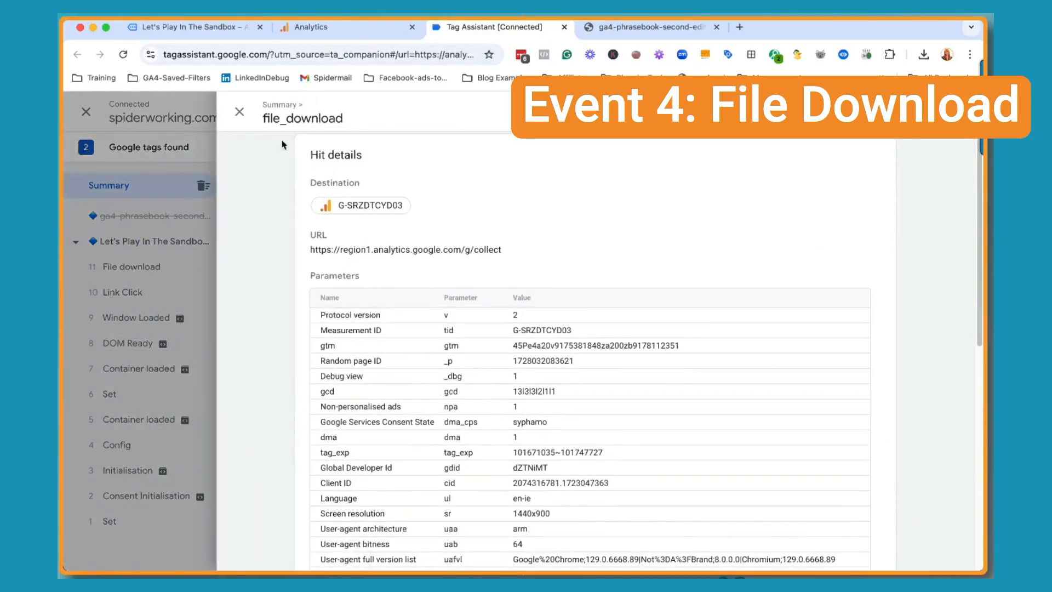
left_click(239, 111)
left_click(292, 434)
scroll(433, 378, "down", 10)
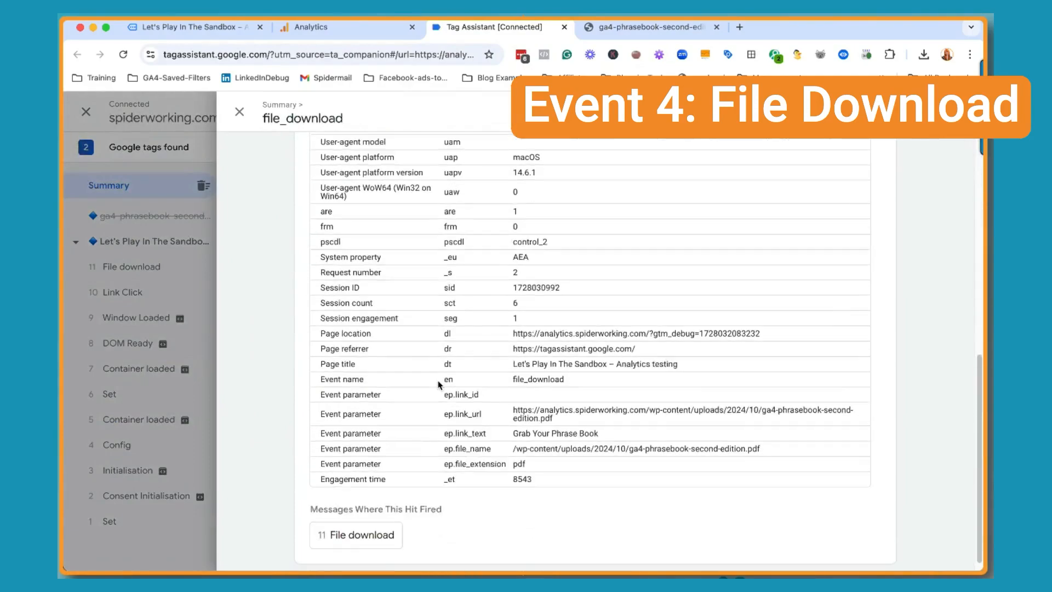
scroll(438, 385, "down", 1)
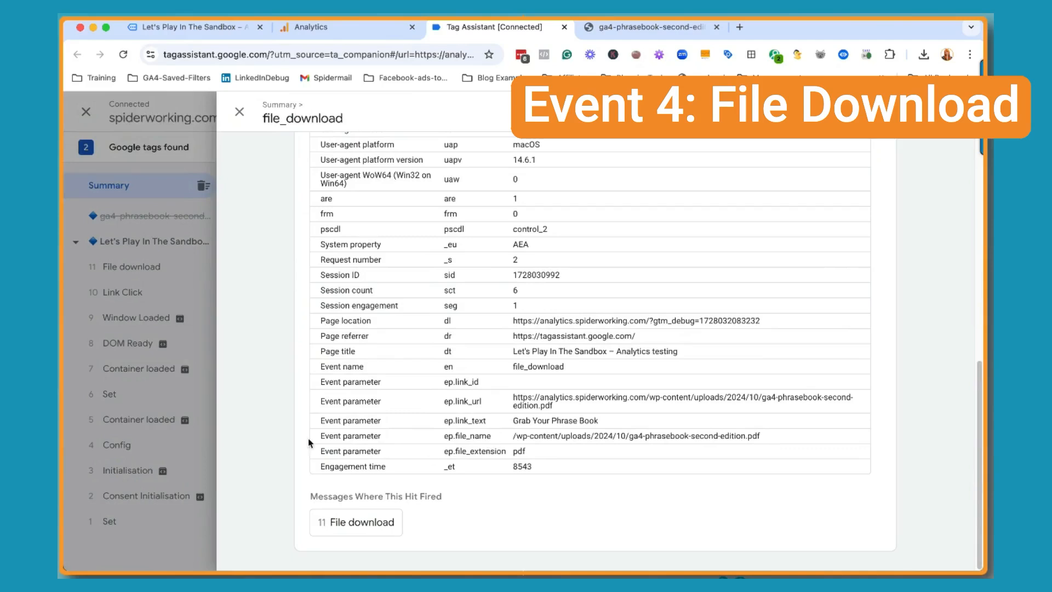
Copy the ep.file_name value from the file_download hit's parameters in Tag Assistant.
left_click_drag(515, 440, 765, 443)
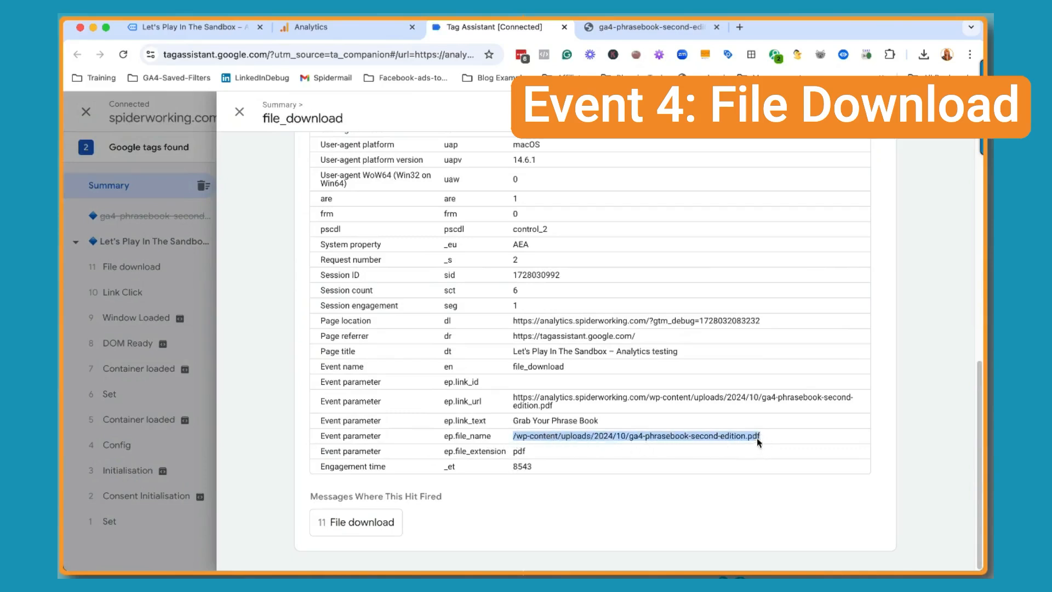
right_click(732, 436)
left_click(563, 377)
Start a new custom event from the Sandbox property's events in Analytics and name it test_file_download_phrasebook.
left_click(360, 33)
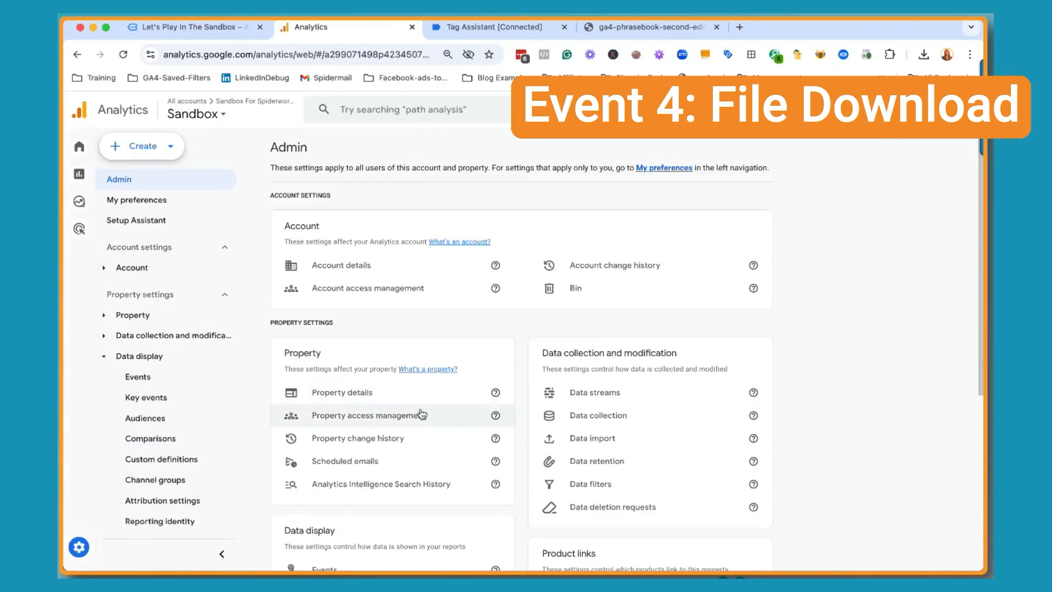
scroll(419, 422, "down", 1)
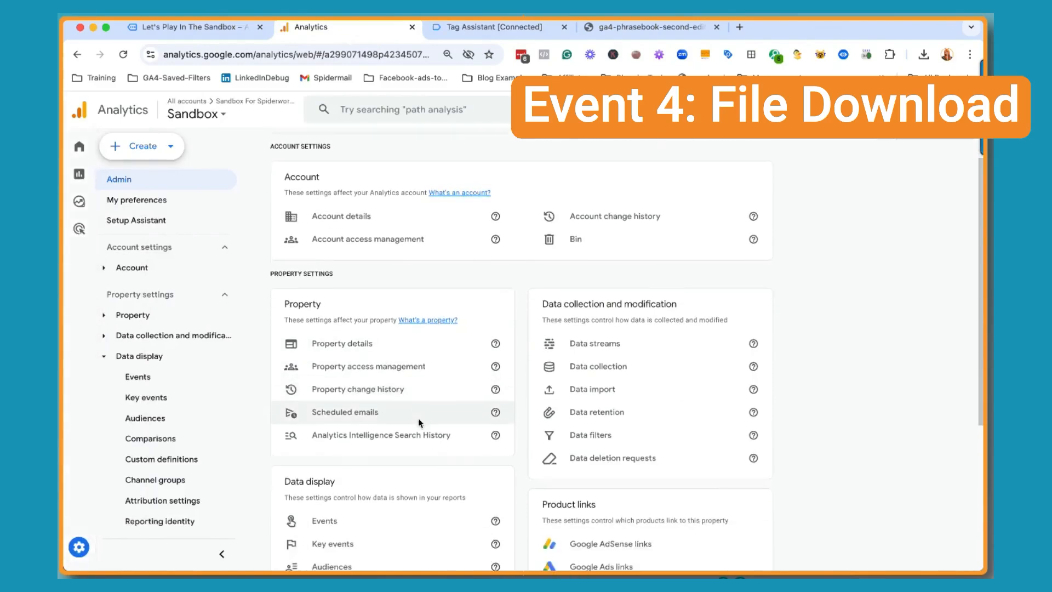
left_click(361, 523)
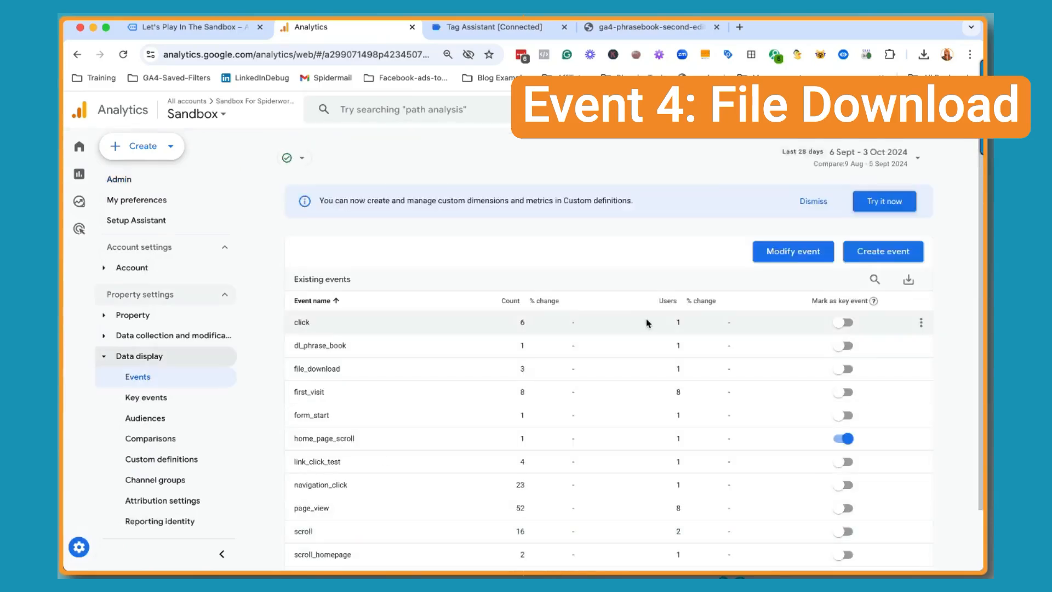
left_click(879, 252)
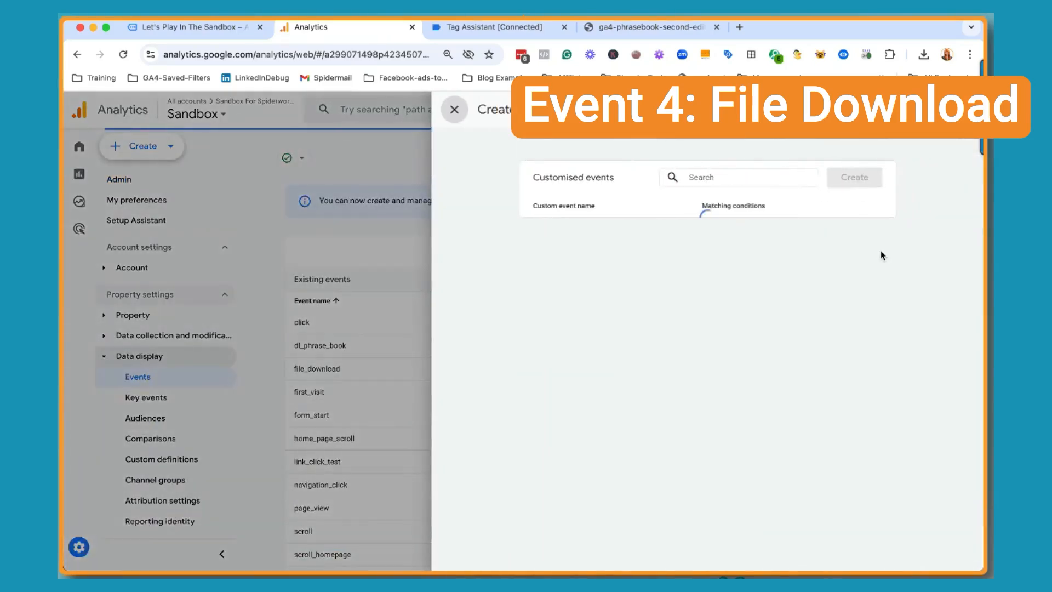
left_click(841, 180)
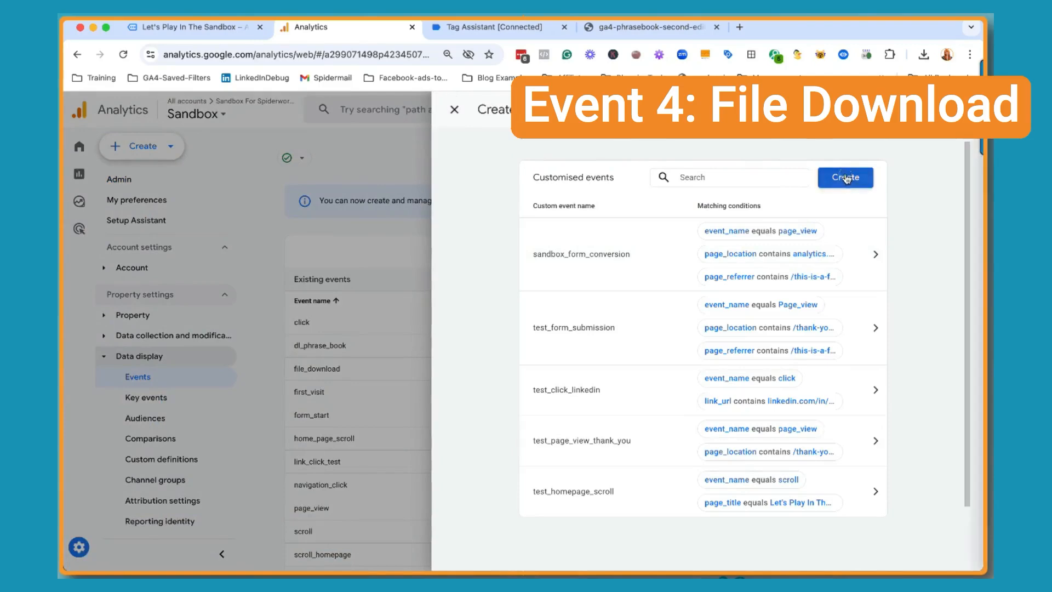
left_click(465, 236)
type("te")
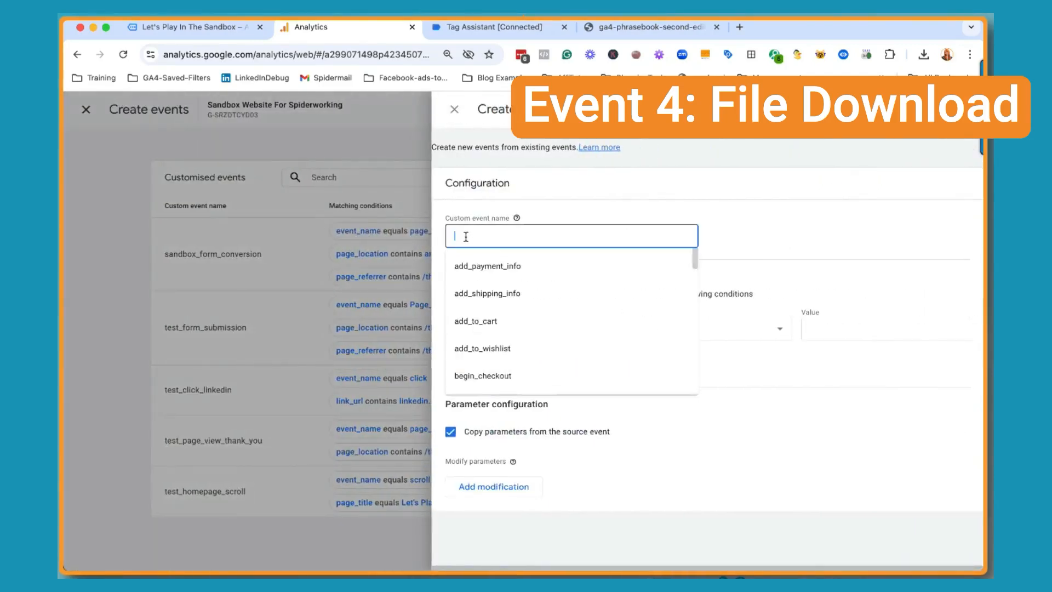
type("st_file_download_phrasebook")
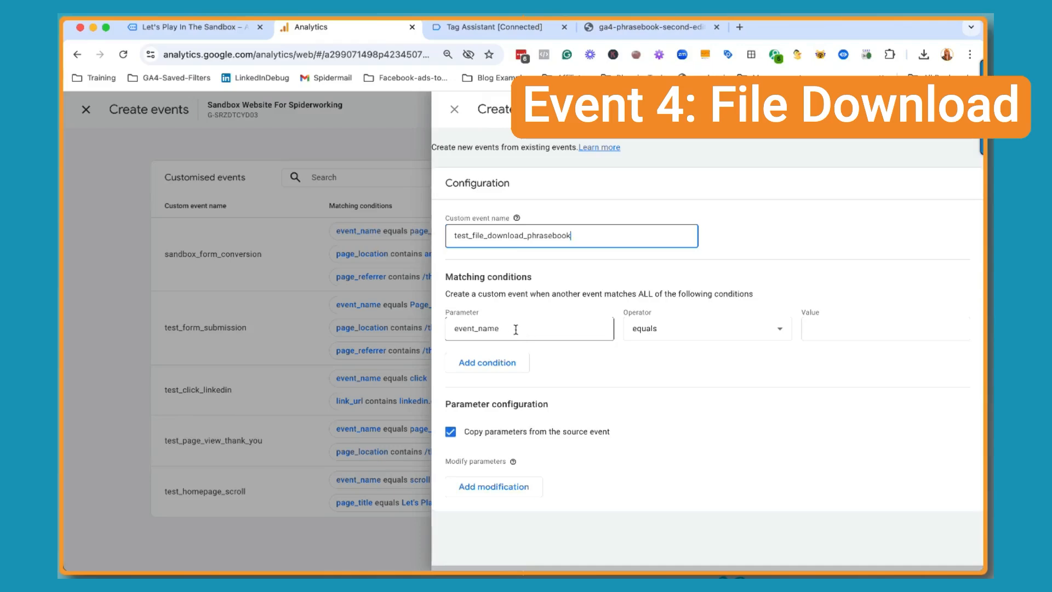
Copy the event name file_download from the Tag Assistant hit and use it as the value of the event_name equals condition in Analytics.
left_click(477, 29)
scroll(476, 213, "up", 10)
scroll(476, 217, "down", 10)
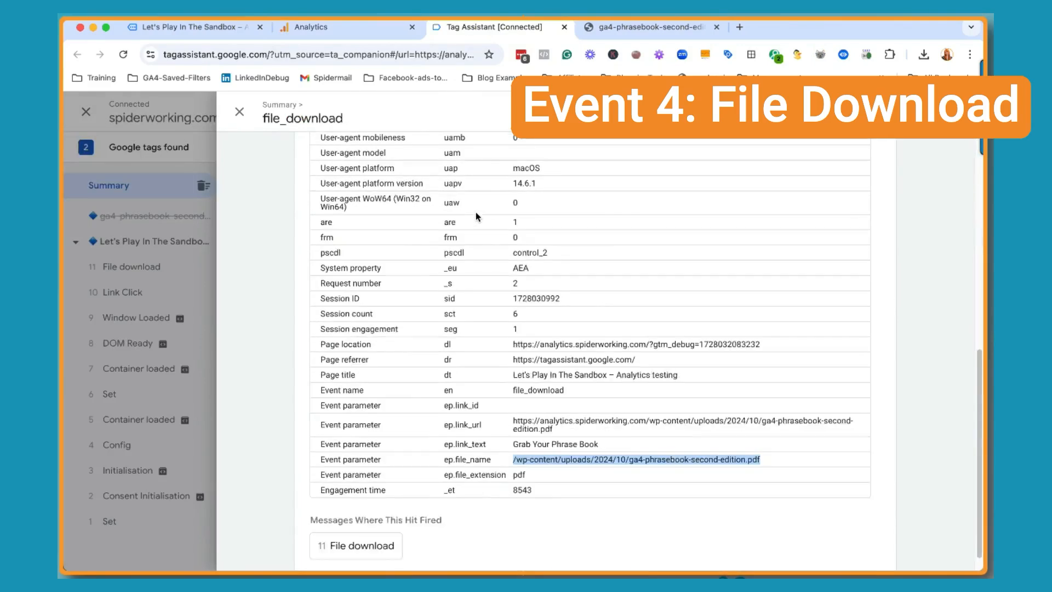
scroll(475, 216, "down", 2)
left_click_drag(566, 371, 505, 367)
right_click(519, 368)
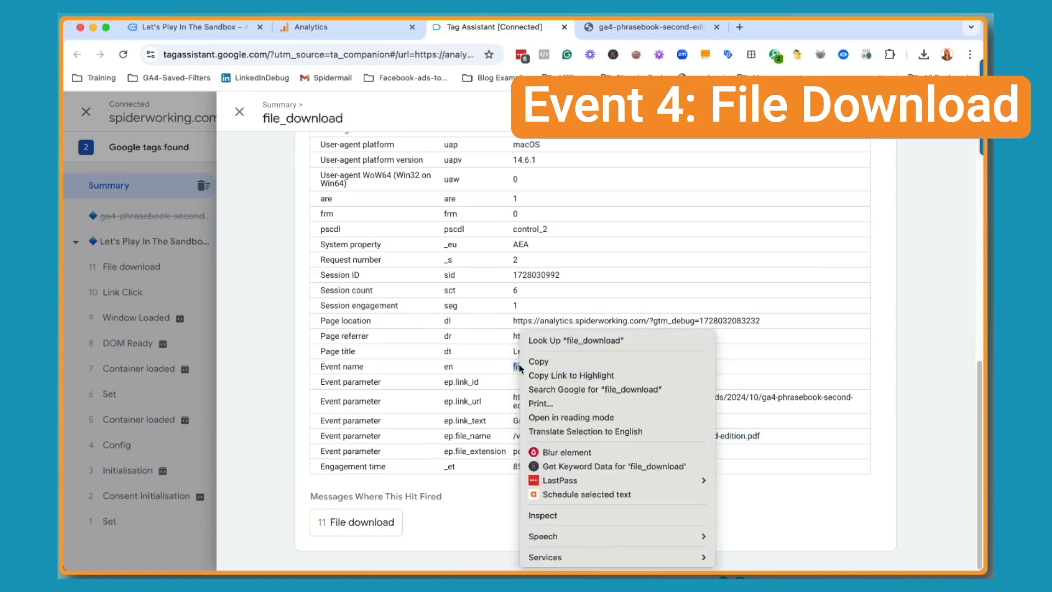
left_click(529, 361)
left_click(328, 33)
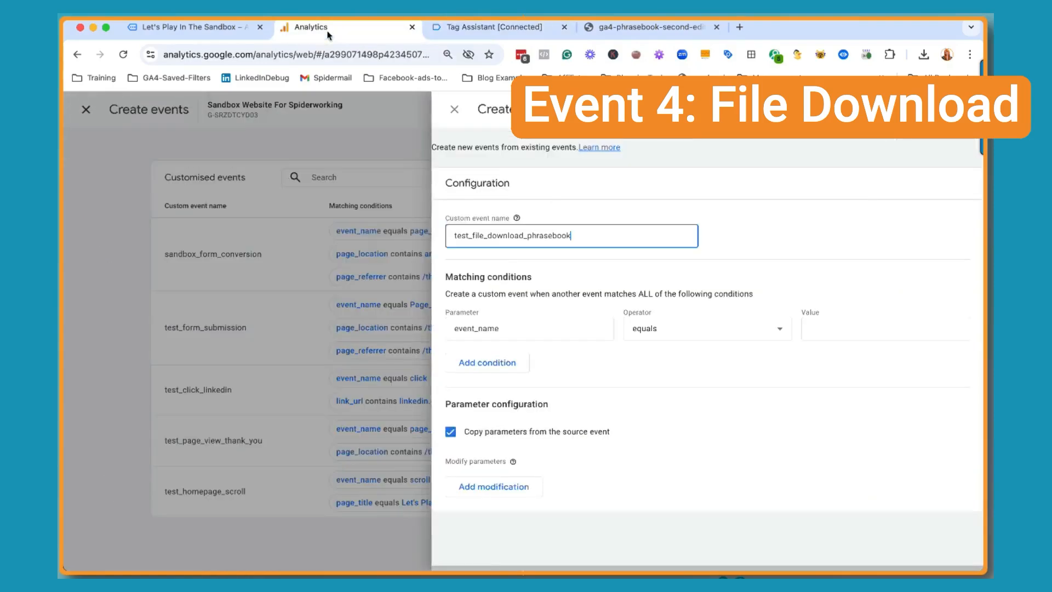
left_click(832, 325)
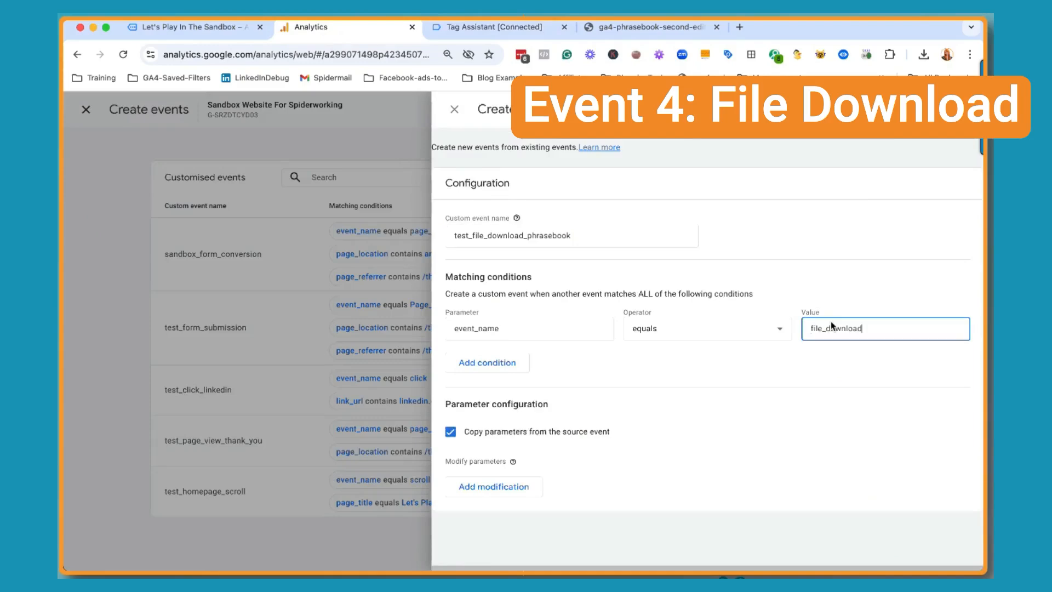
Add a second matching condition with parameter file_name and operator contains, checking the parameter name against the Tag Assistant hit.
left_click(471, 363)
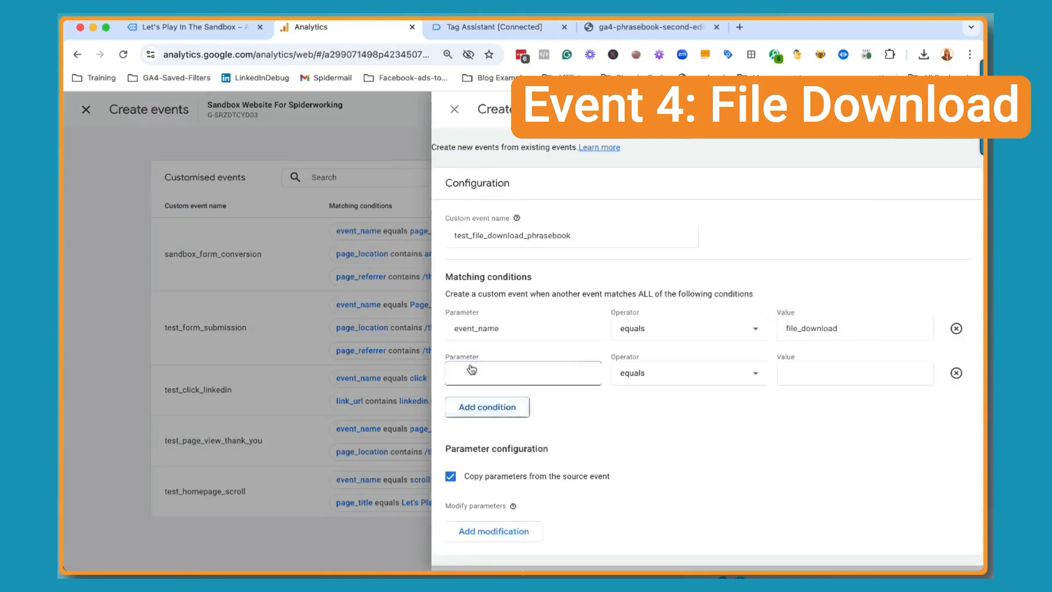
left_click(501, 368)
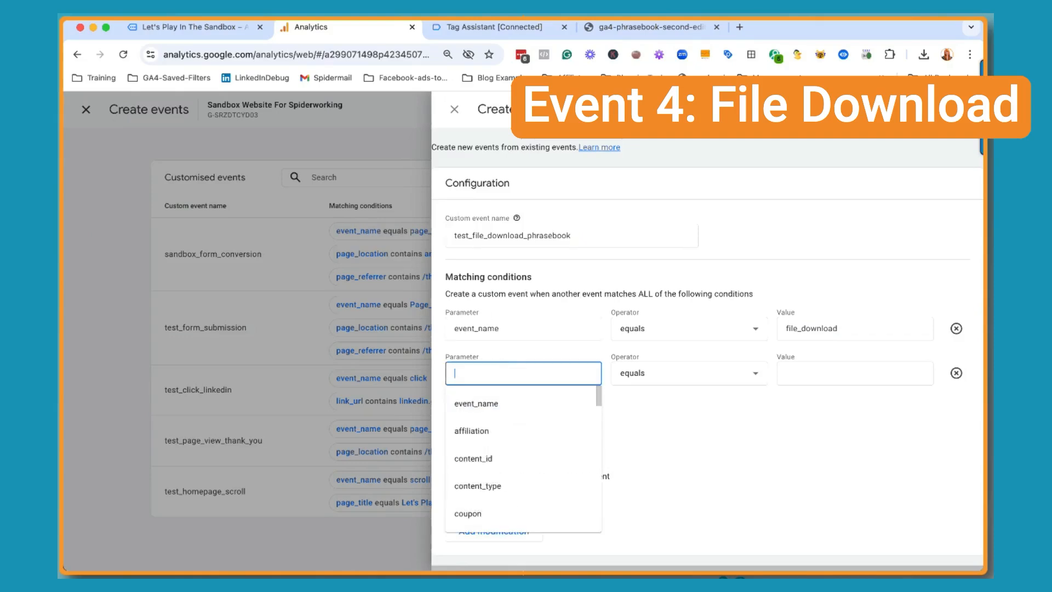
left_click(496, 29)
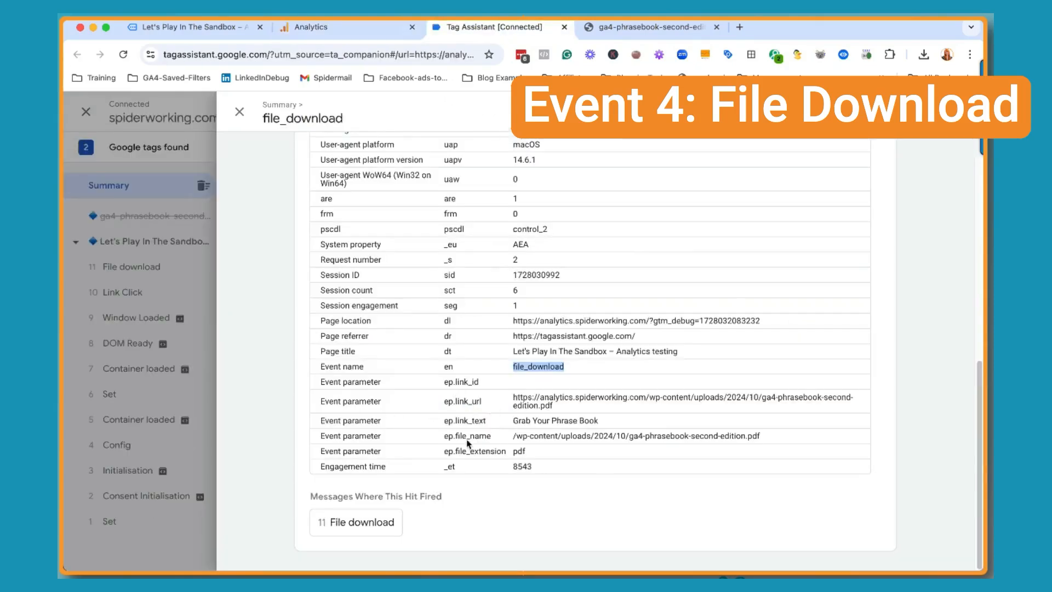
left_click(341, 29)
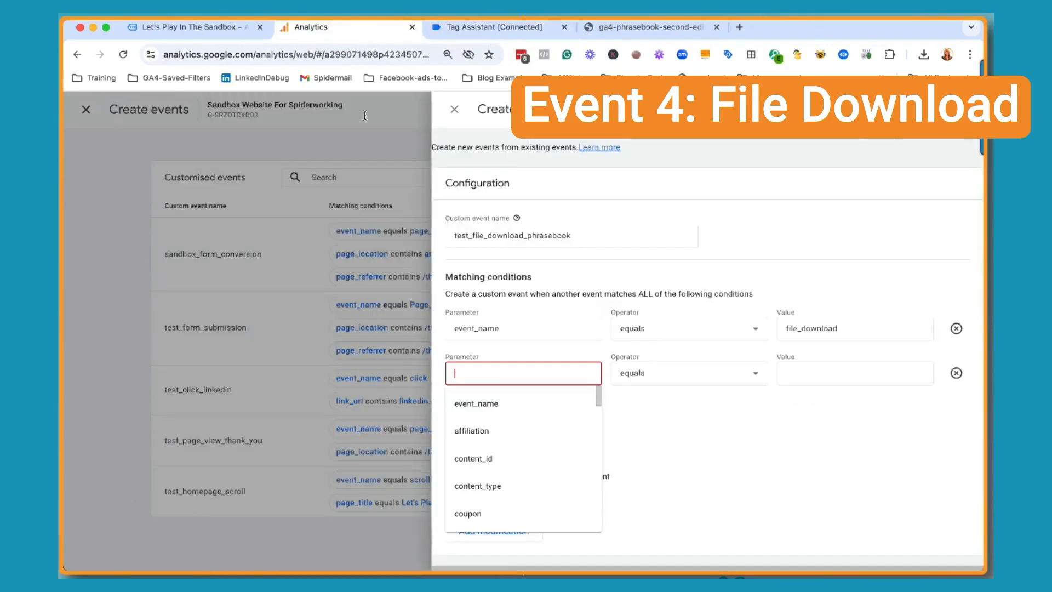
type("file")
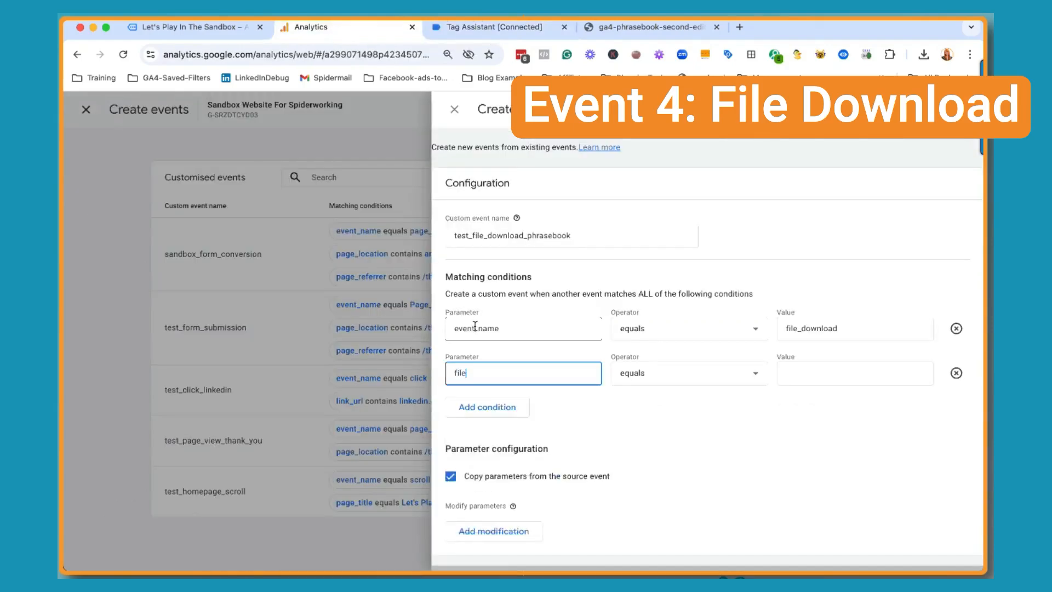
type("_name")
left_click(751, 369)
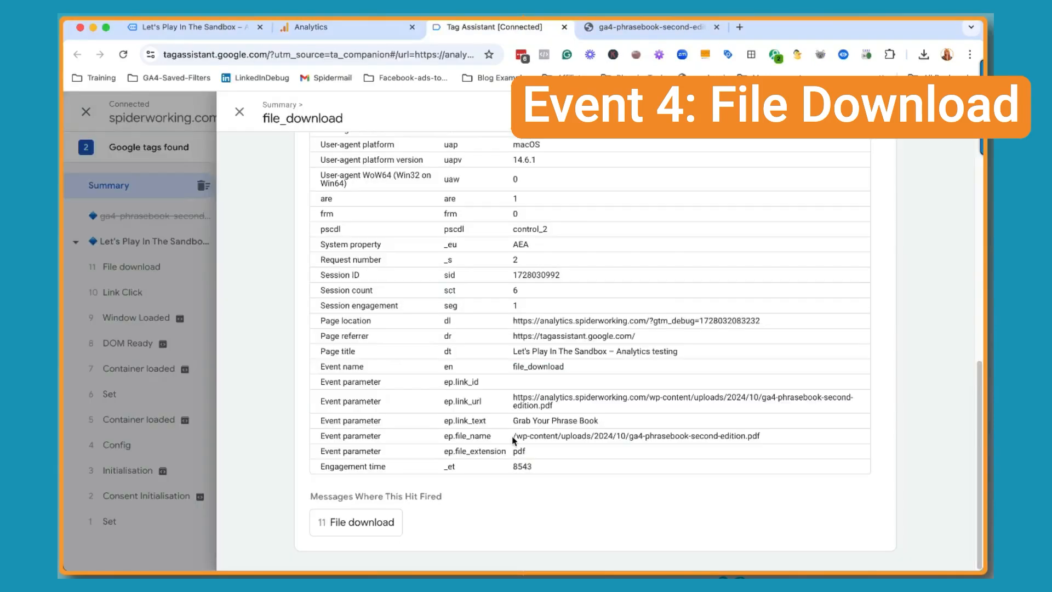
Copy /wp-content/uploads/2024/10/ga4-phrasebook-second-edition.pdf from the Tag Assistant hit and use it as the file_name condition's value in Analytics.
left_click_drag(512, 438, 761, 439)
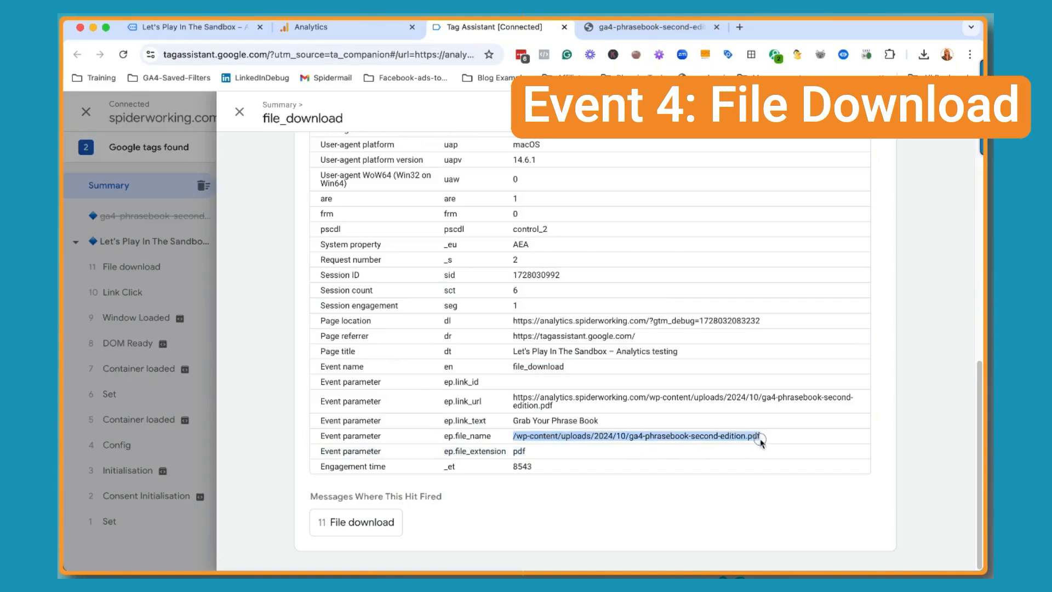
right_click(761, 439)
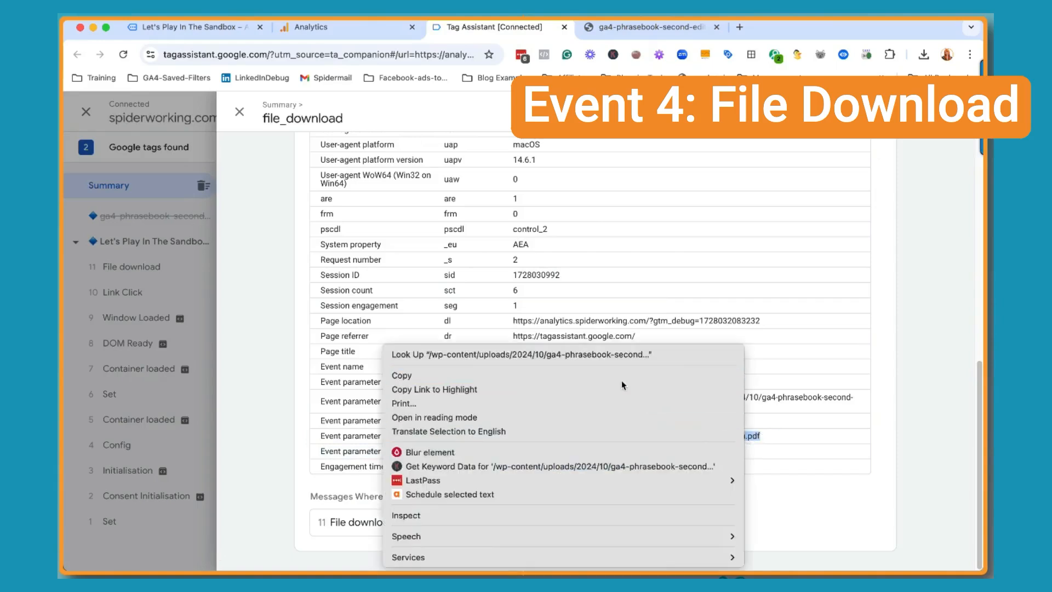
left_click(621, 380)
left_click(310, 27)
left_click(797, 375)
key("super+v")
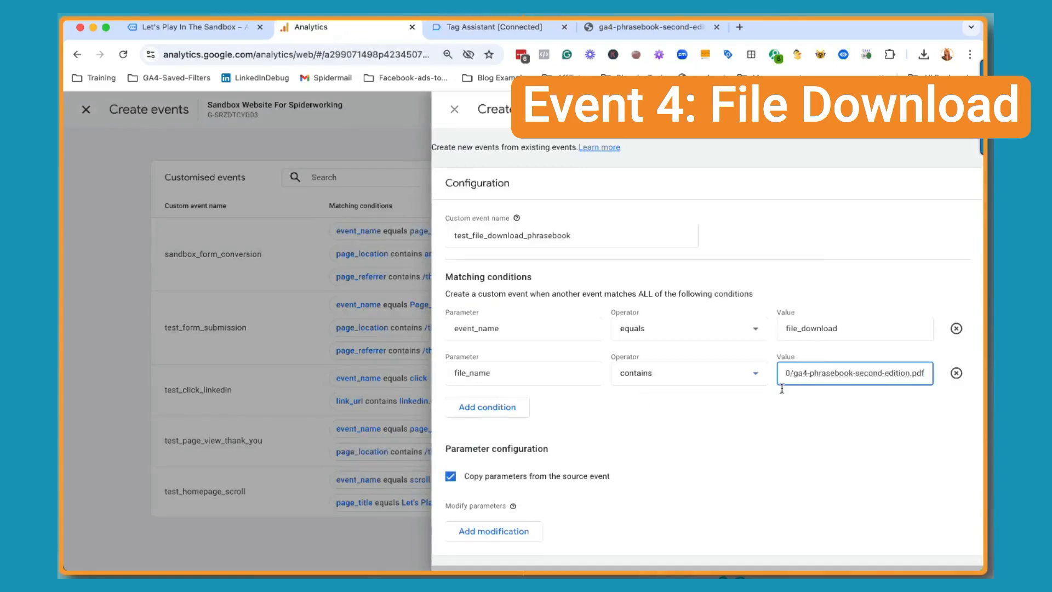
left_click(772, 423)
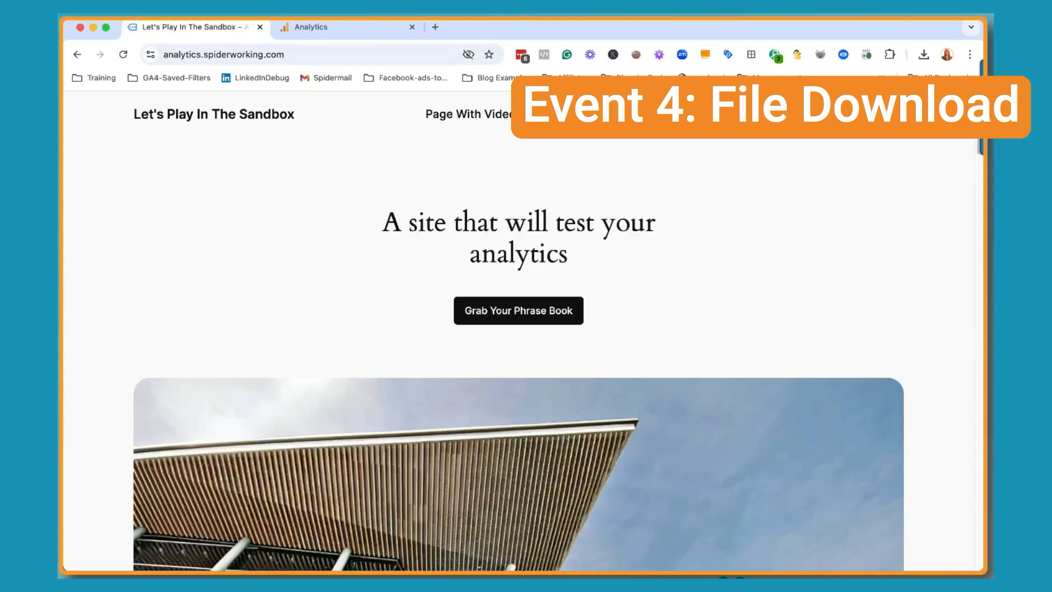
Start a fresh Tag Assistant session from the sandbox home page and show the summary for tag GT-PBN5JK2.
left_click(727, 57)
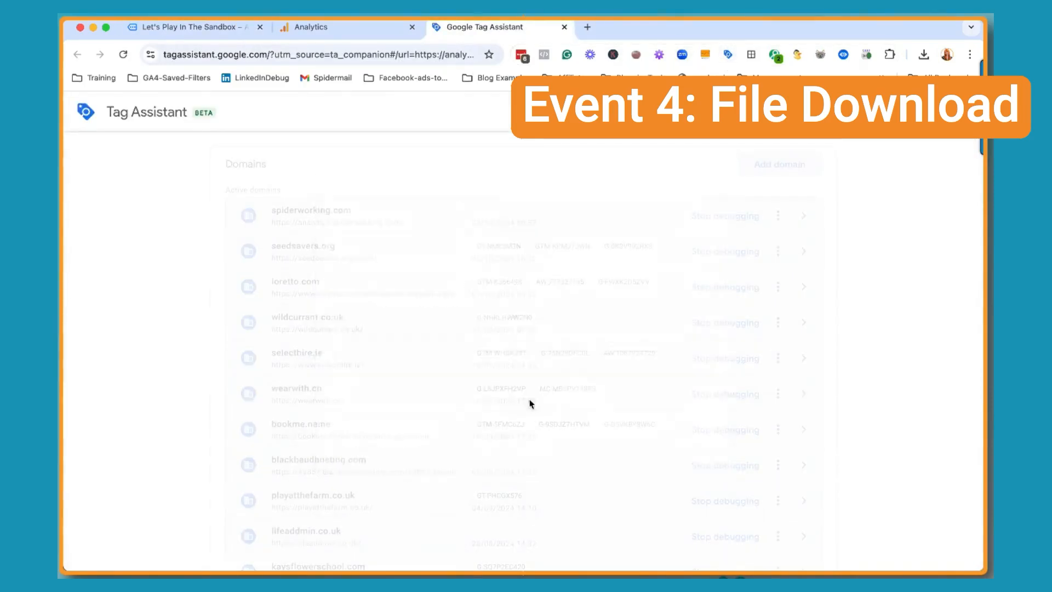
left_click(526, 397)
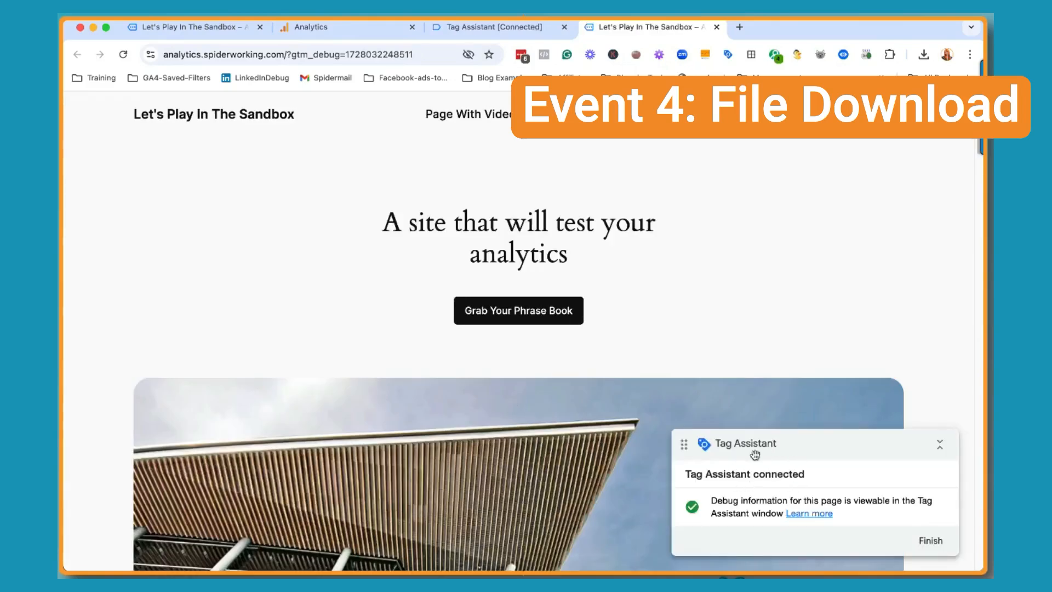
left_click(467, 25)
left_click(518, 333)
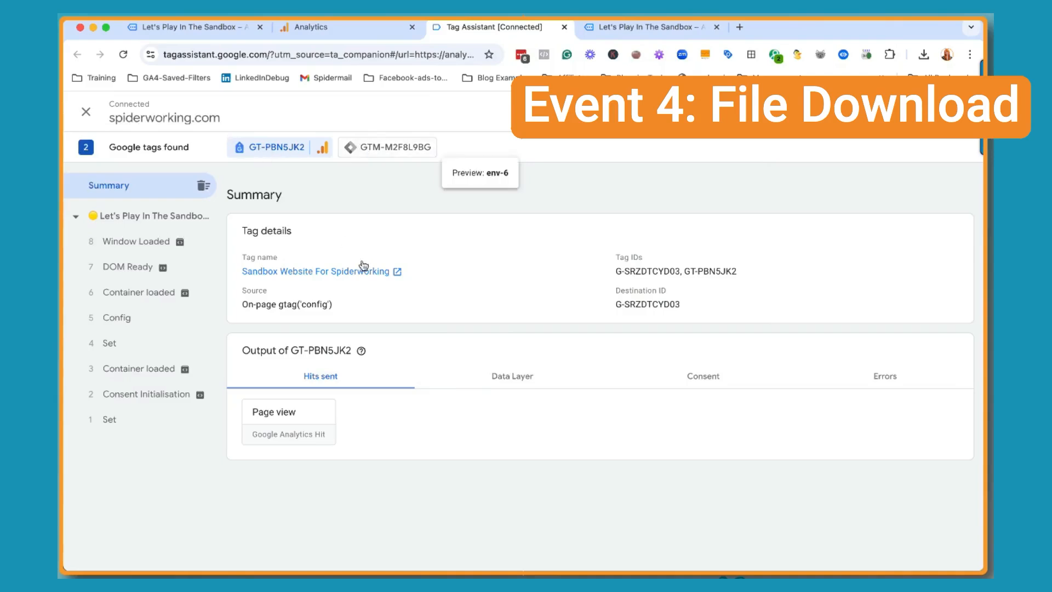
Open the phrase book PDF from the connected home page, and check the test_file_download_phrasebook hit's details in Tag Assistant.
left_click(657, 28)
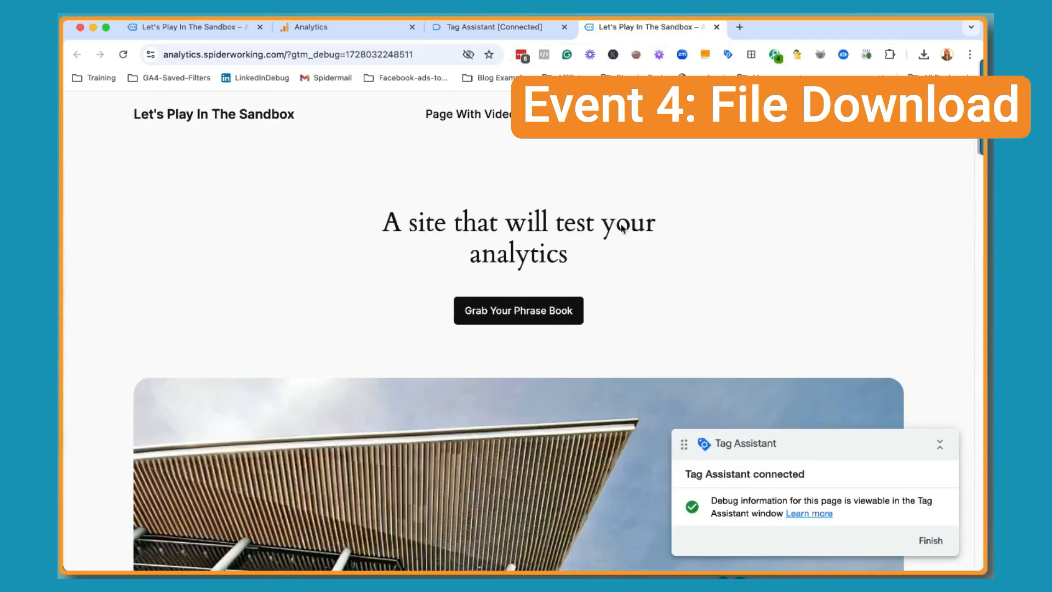
left_click(544, 313)
left_click(531, 29)
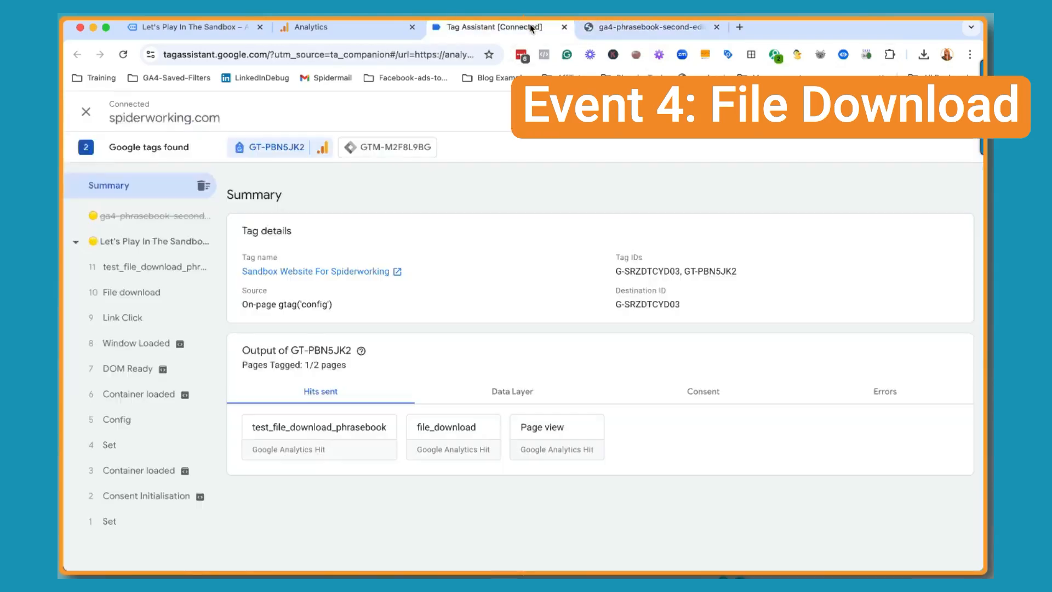
left_click(306, 441)
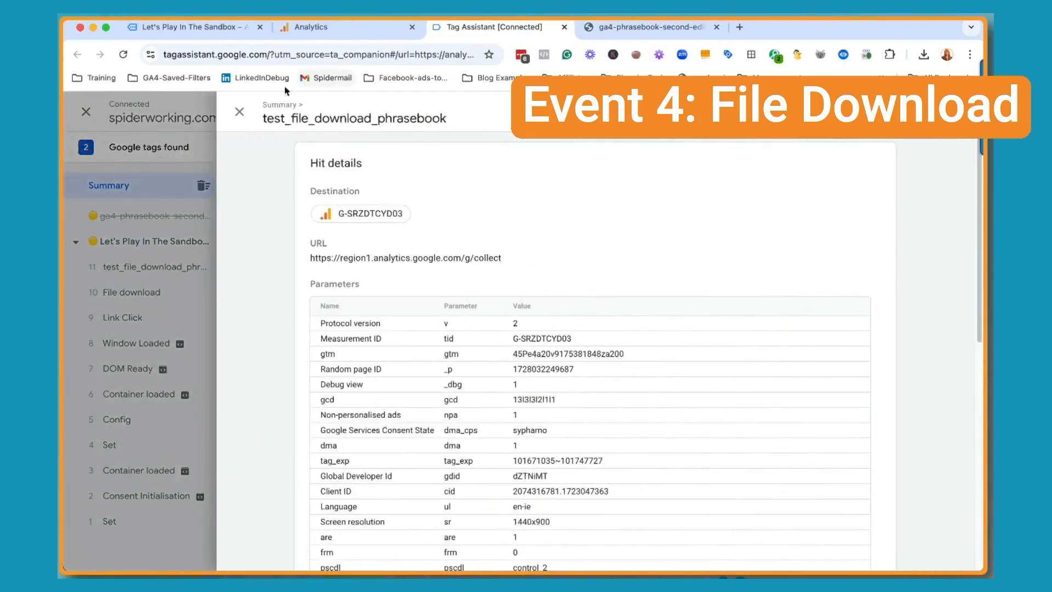
left_click(241, 112)
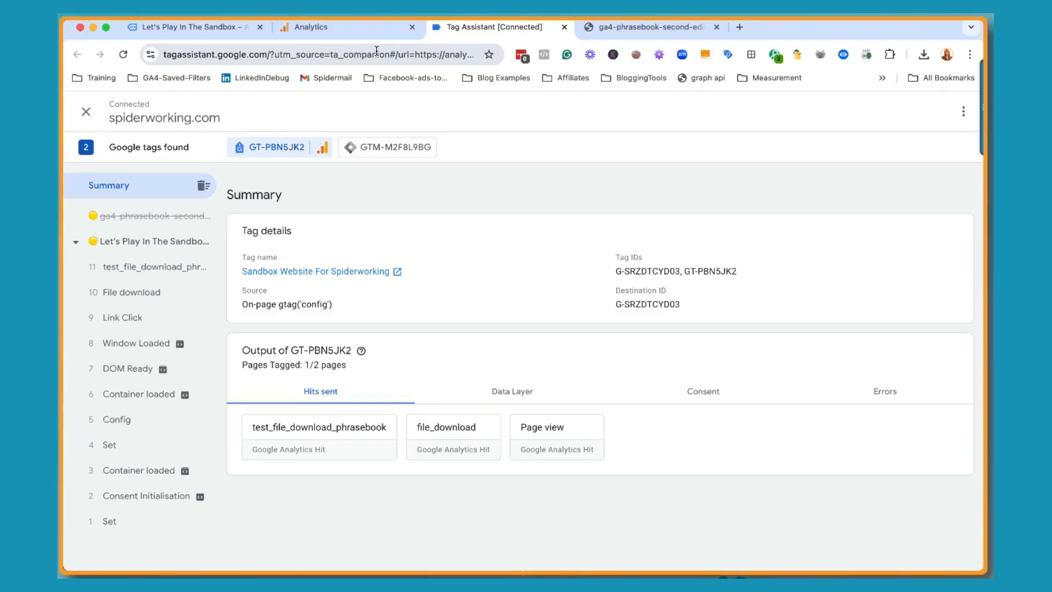
Close the Tag Assistant and phrase book PDF tabs, and leave the Create events view in Analytics.
left_click(564, 28)
left_click(564, 28)
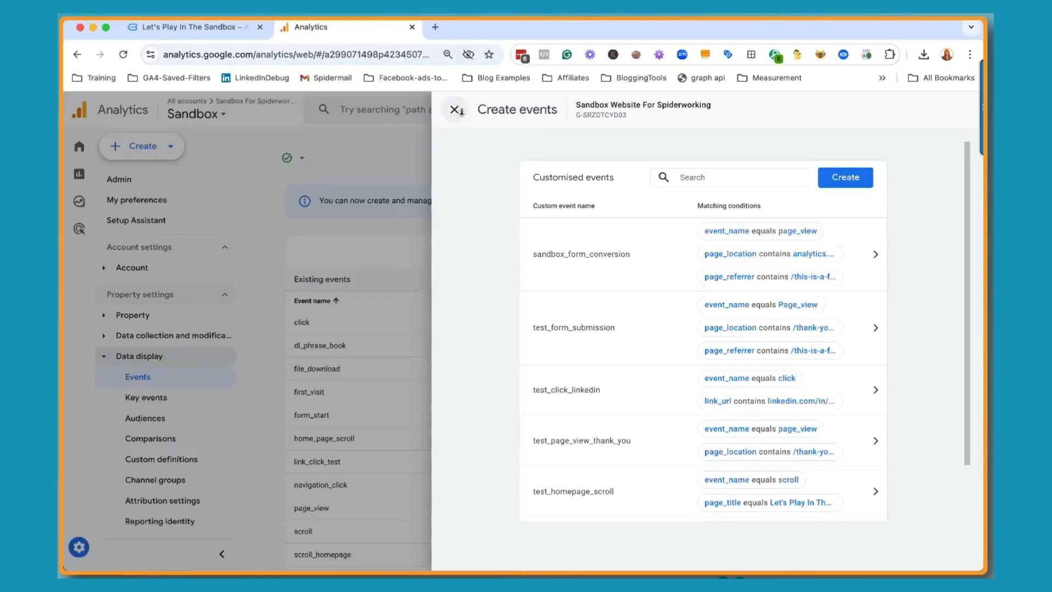
left_click(454, 110)
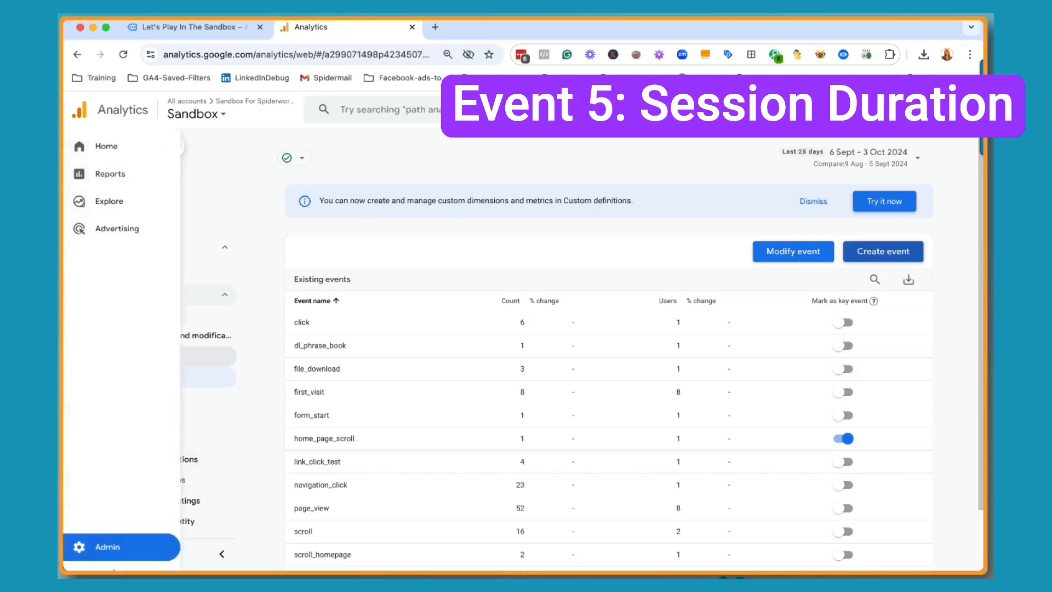
View the property's Events list from the Admin settings, and return to the Admin page.
left_click(94, 547)
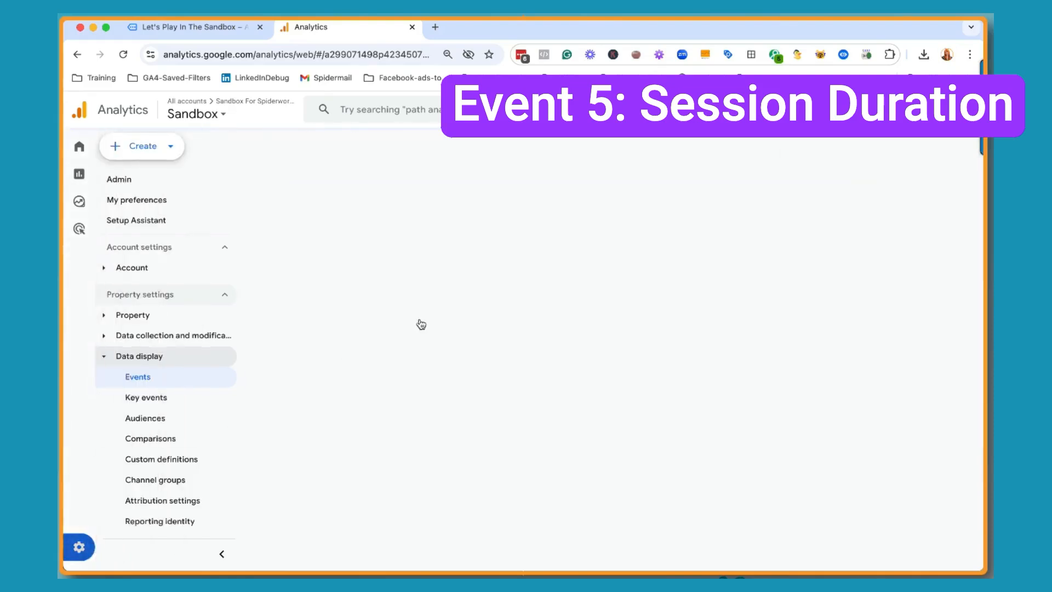
scroll(353, 479, "down", 1)
left_click(318, 544)
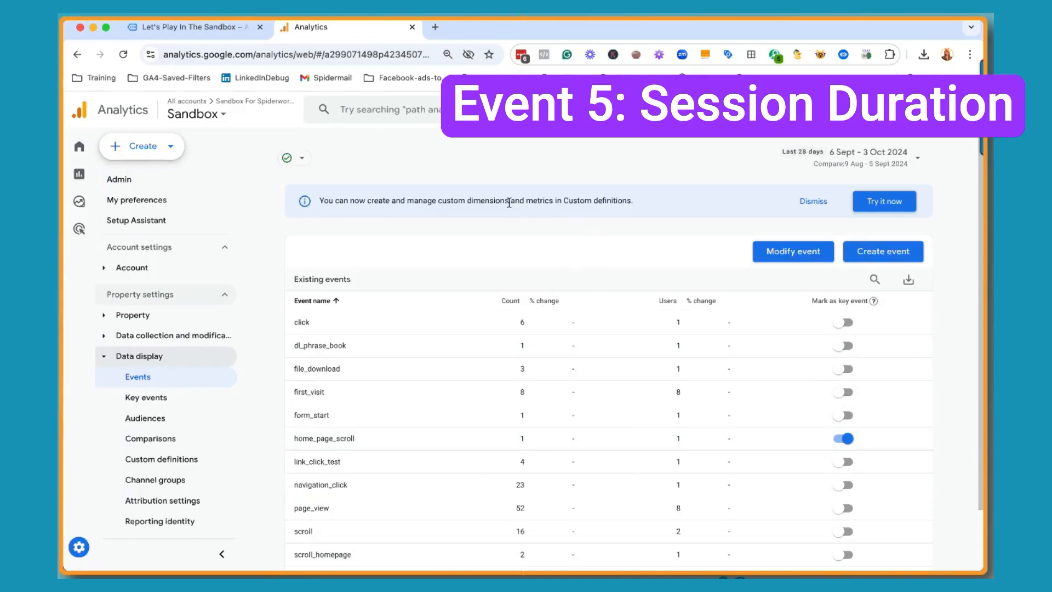
mouse_move(102, 552)
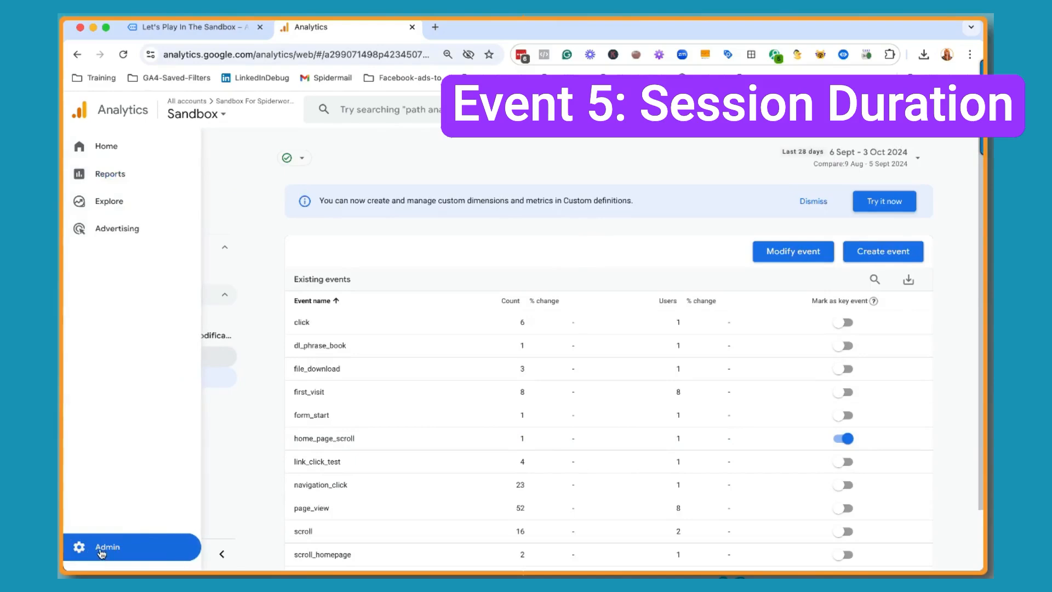
left_click(102, 549)
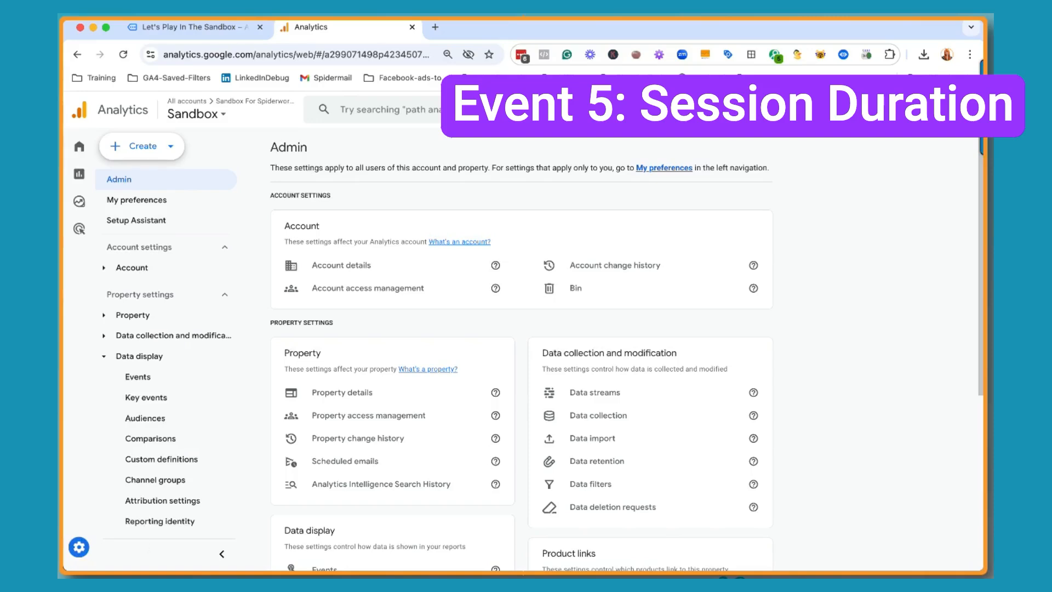
Start a new custom audience from scratch in the property's Audiences list.
scroll(471, 362, "down", 4)
scroll(475, 362, "down", 2)
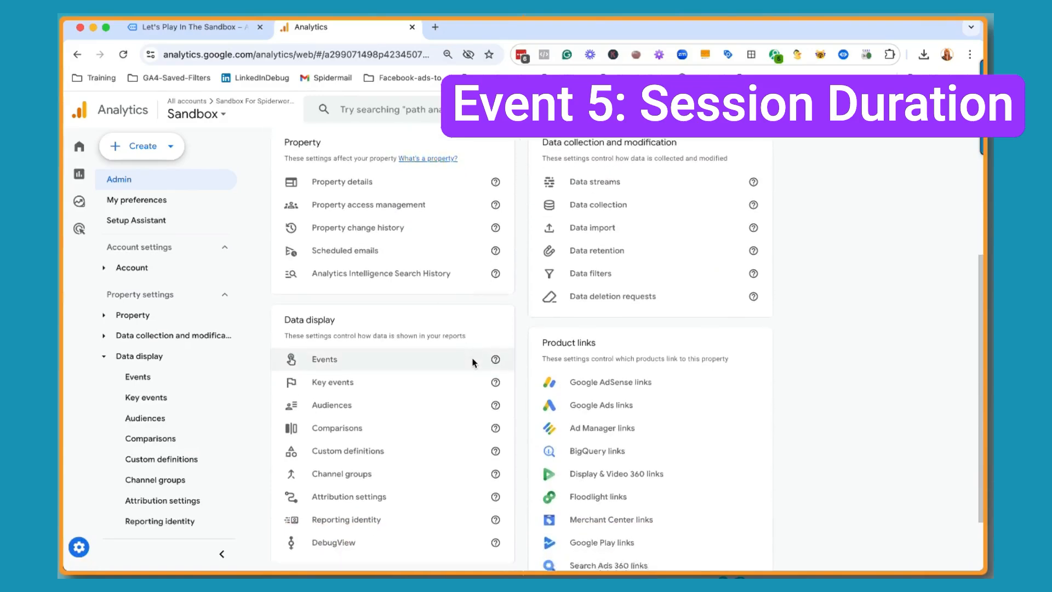
left_click(341, 370)
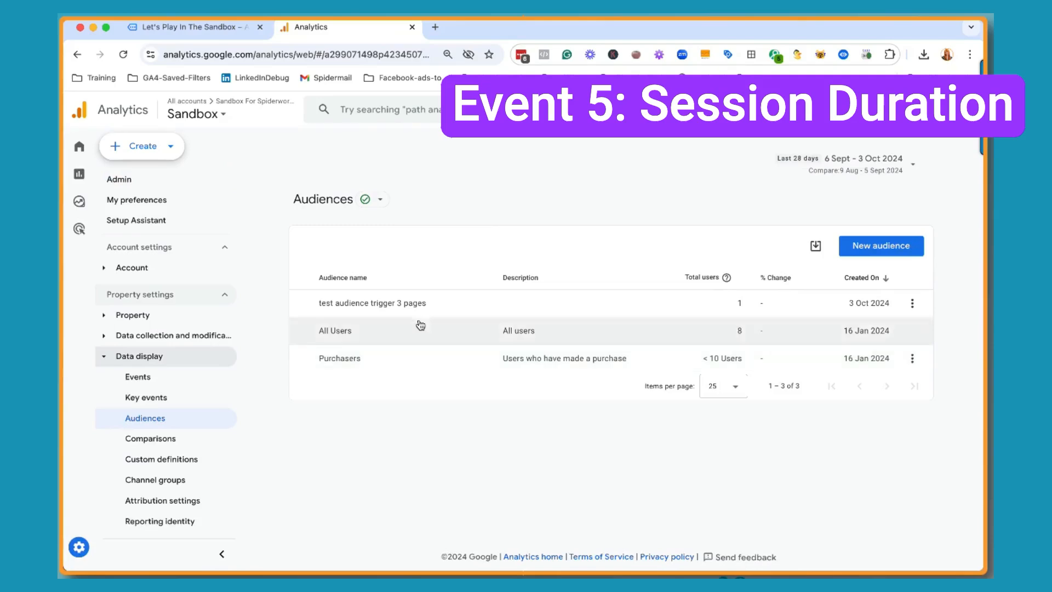
left_click(879, 247)
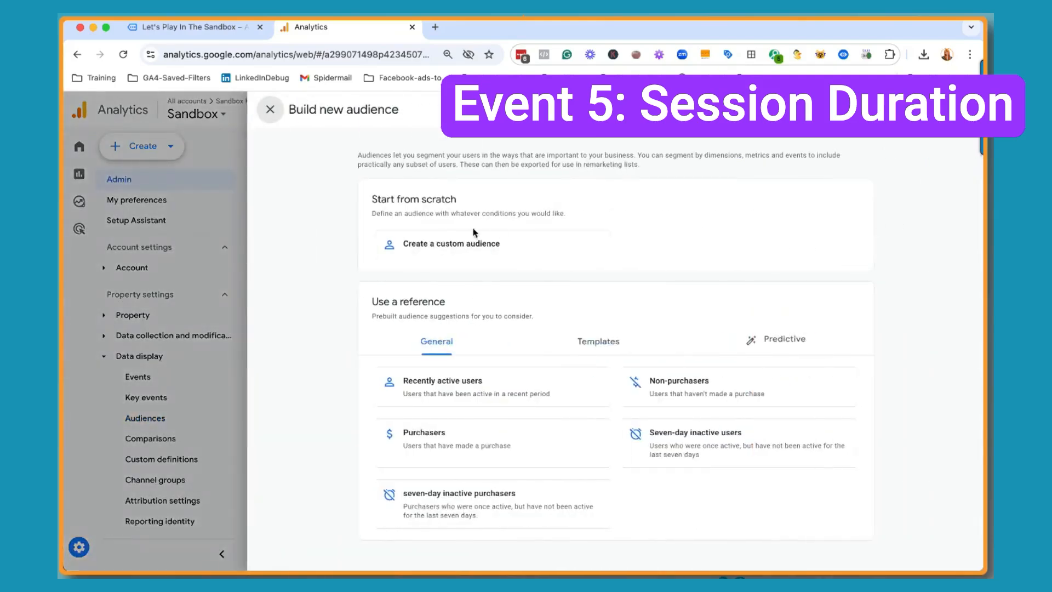
left_click(444, 244)
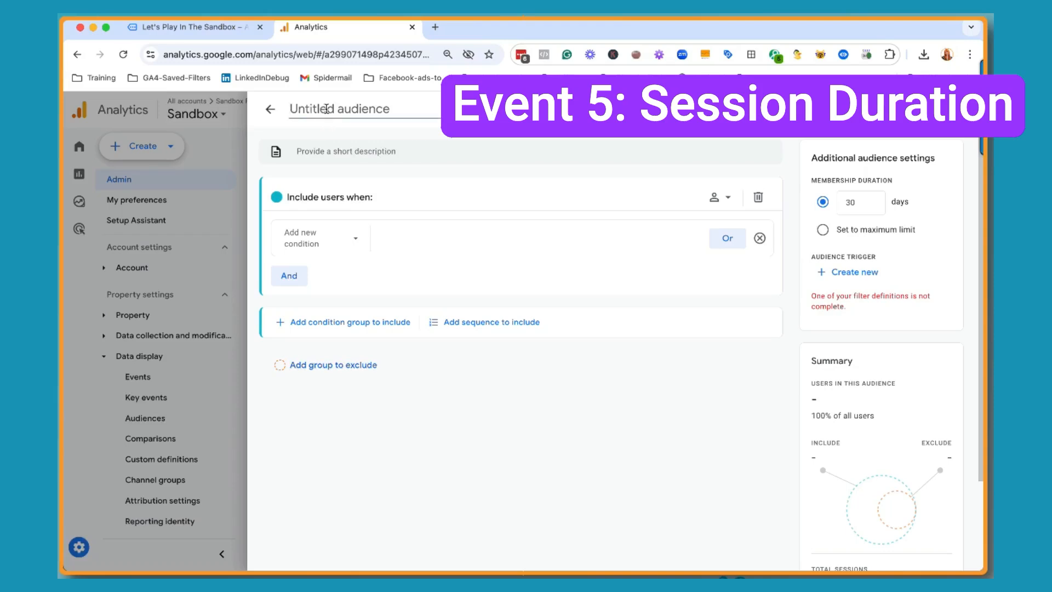
Name the new audience "Stayed 10 seconds or more".
type("Ses")
key("BackSpace")
key("BackSpace")
key("BackSpace")
type("Stayed")
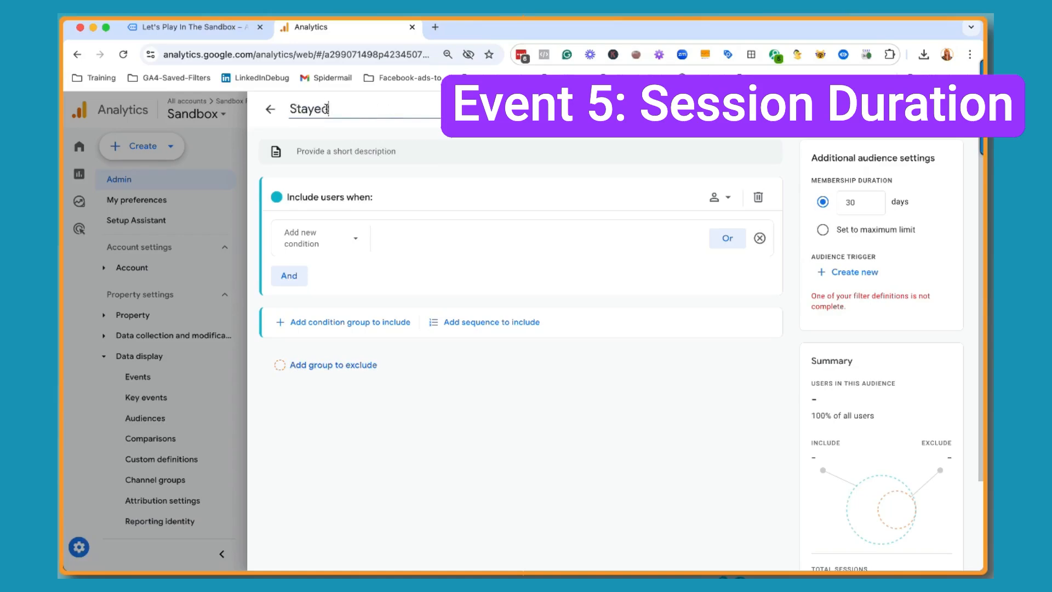
type(" 10 seconds or more")
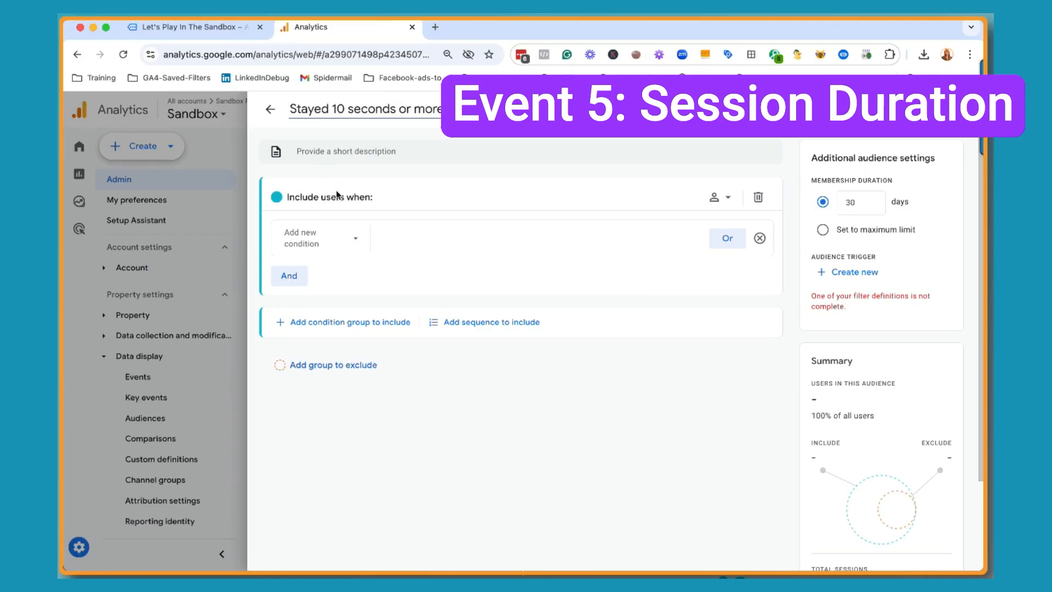
Choose the session-scoped Session duration metric as the audience's include condition.
left_click(352, 236)
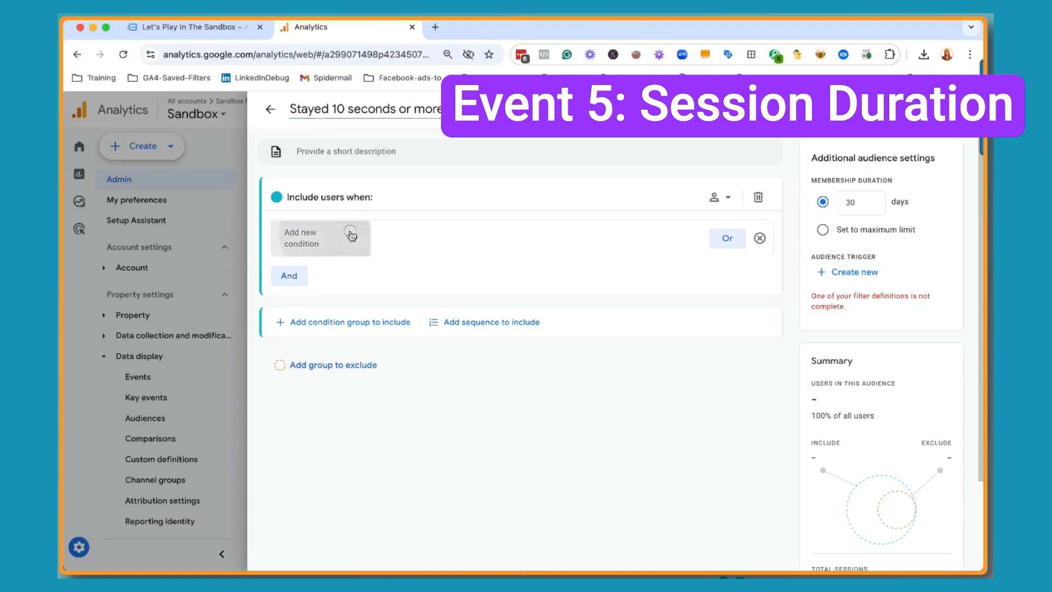
left_click(421, 196)
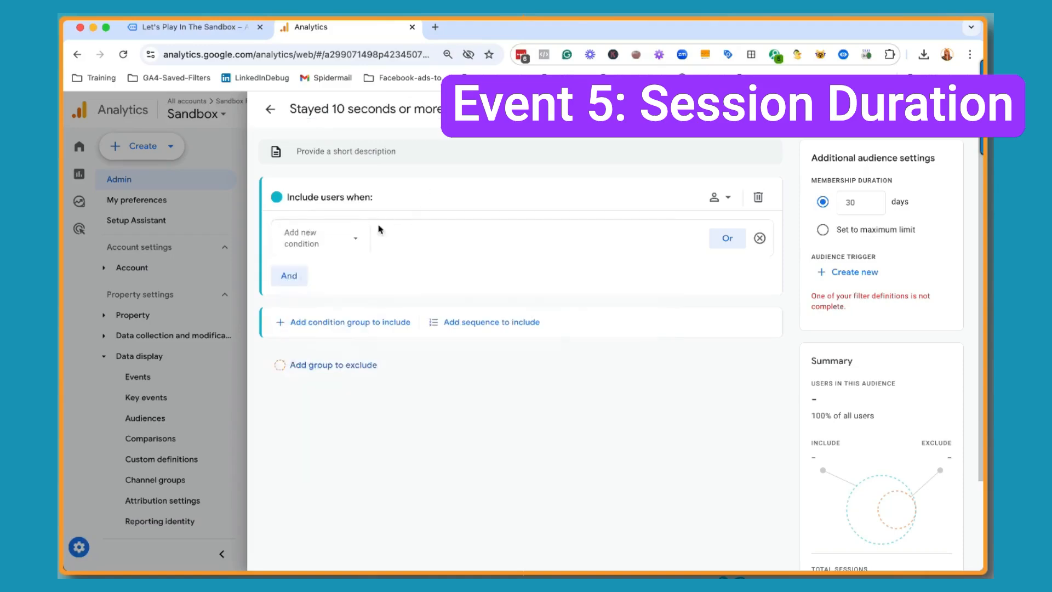
left_click(347, 237)
type("dur")
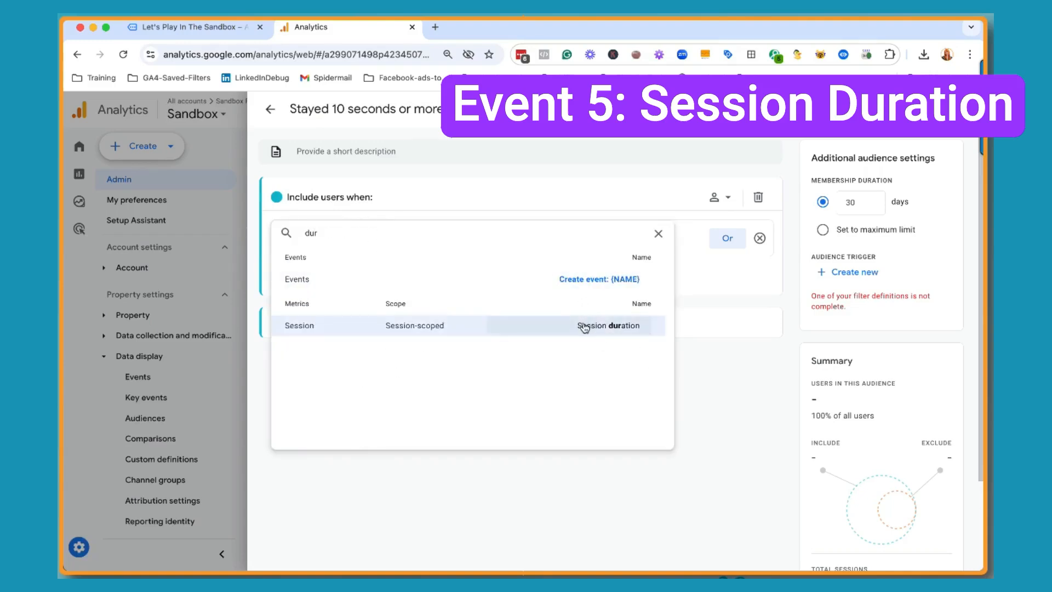
left_click(582, 325)
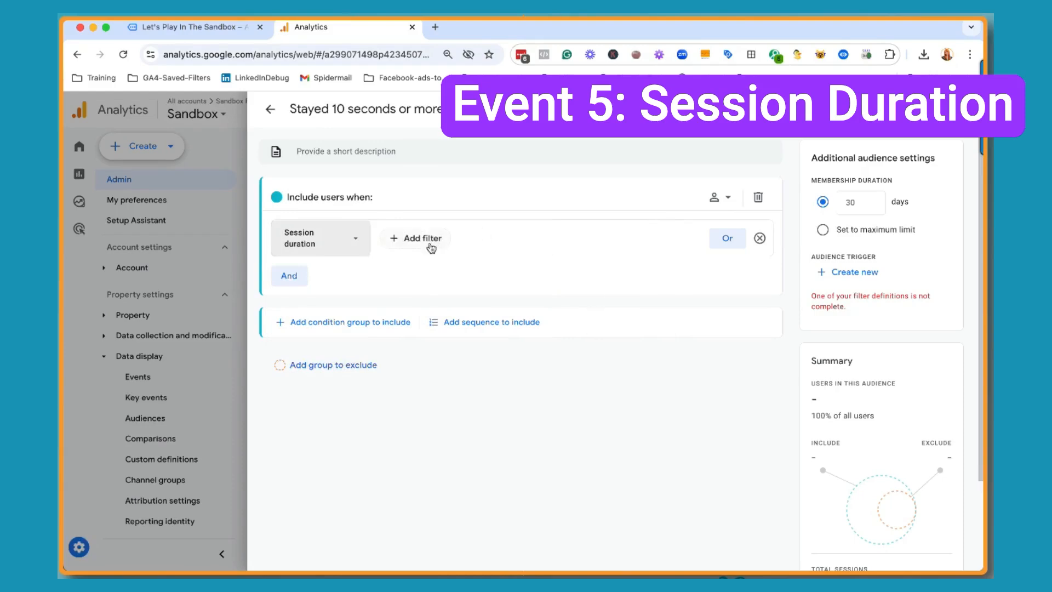
Add a filter to the Session duration condition requiring a value ≥ 10.
left_click(418, 238)
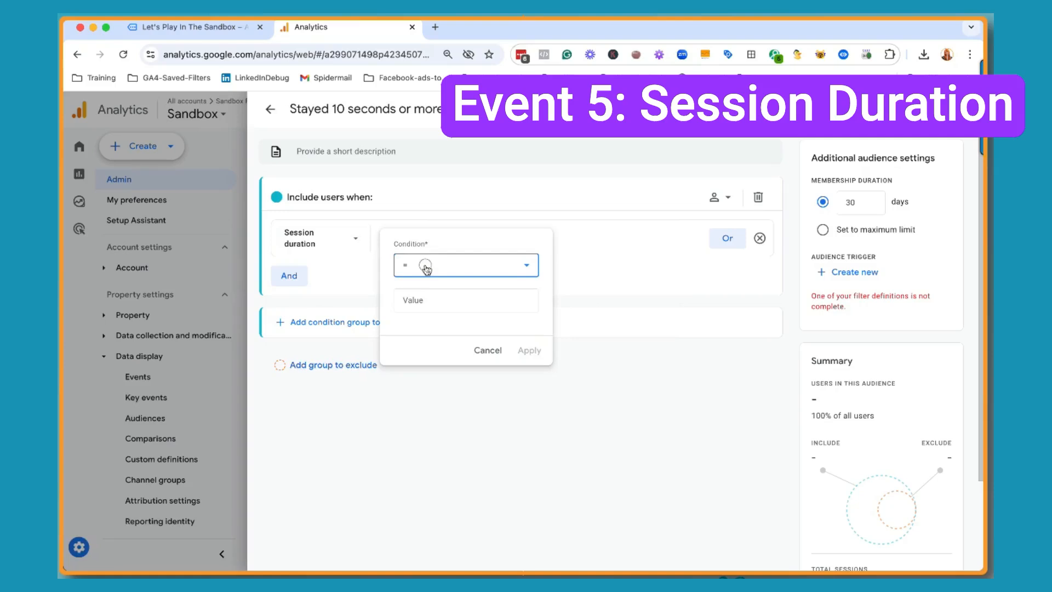
left_click(427, 266)
scroll(425, 351, "down", 1)
left_click(420, 366)
left_click(433, 301)
type("10")
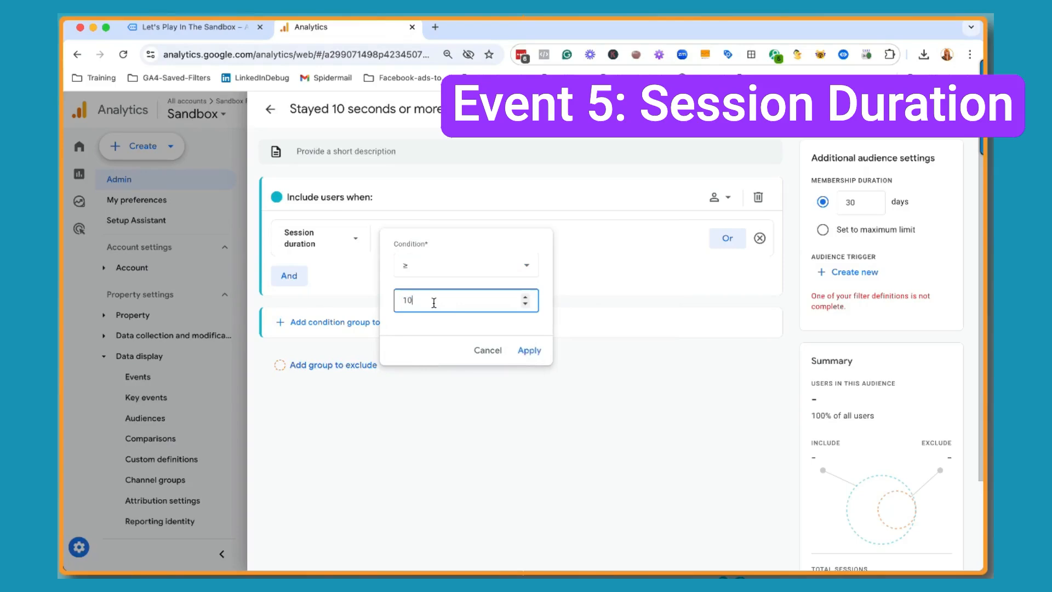
left_click(435, 326)
left_click(523, 351)
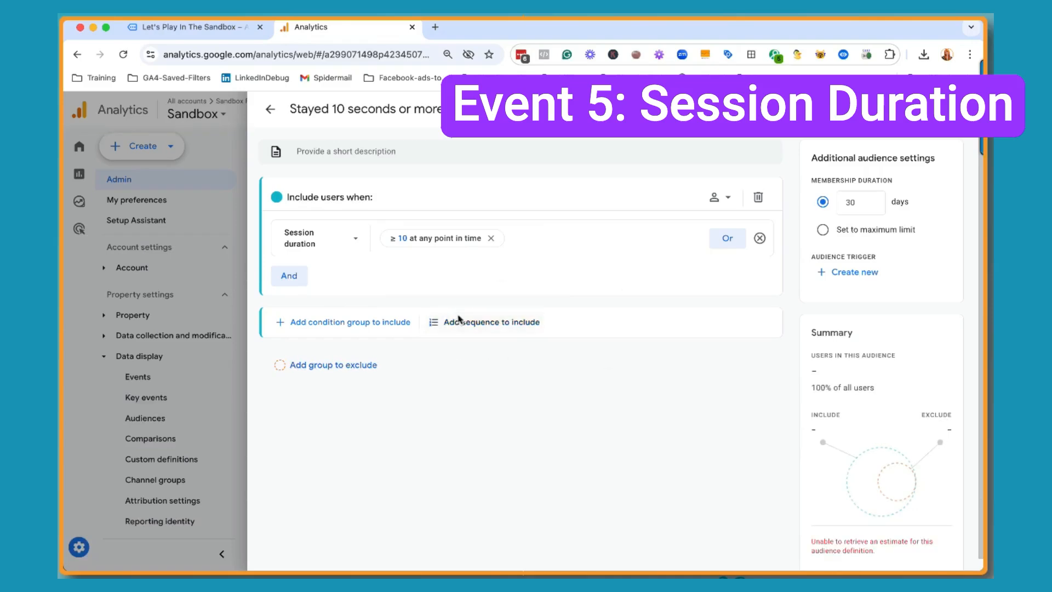
Set the membership duration to 1 day and create the audience trigger event test_audience_10_second_visitor, logging an additional event when membership refreshes.
double_click(849, 202)
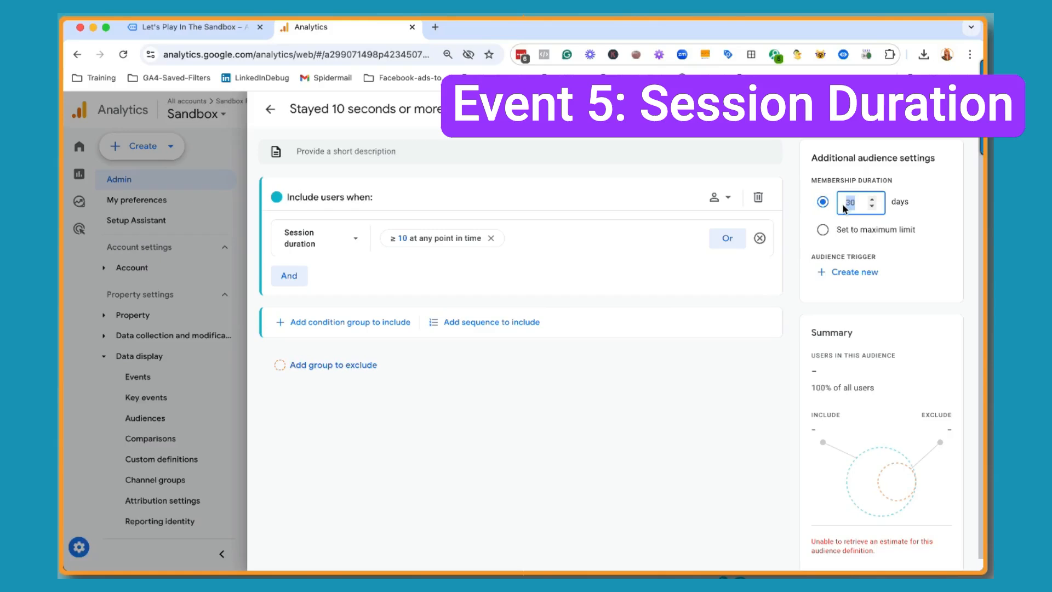
type("1")
left_click(849, 272)
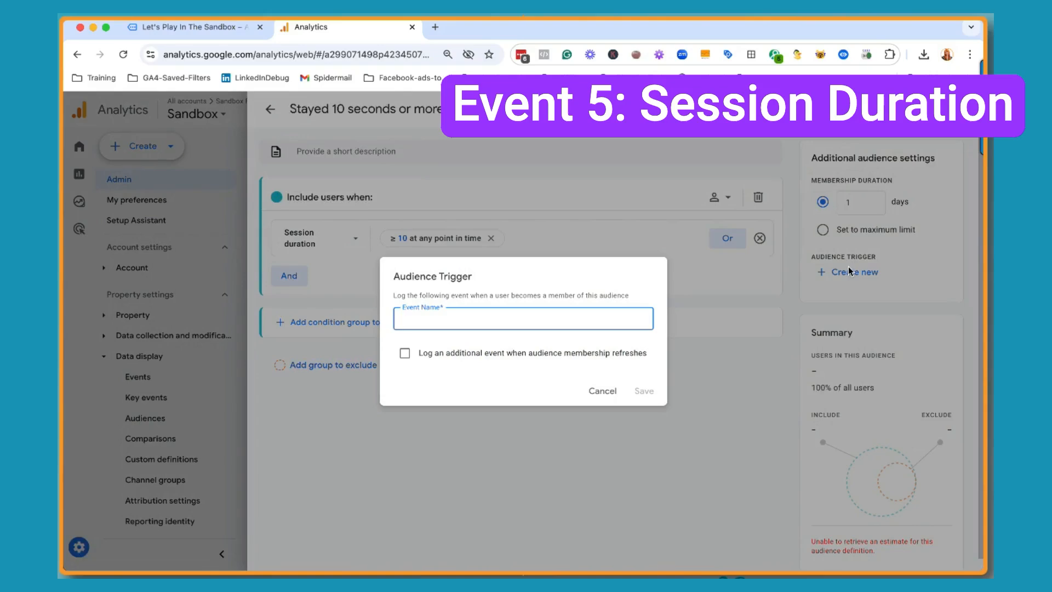
type("a")
key("BackSpace")
type("test_audience_")
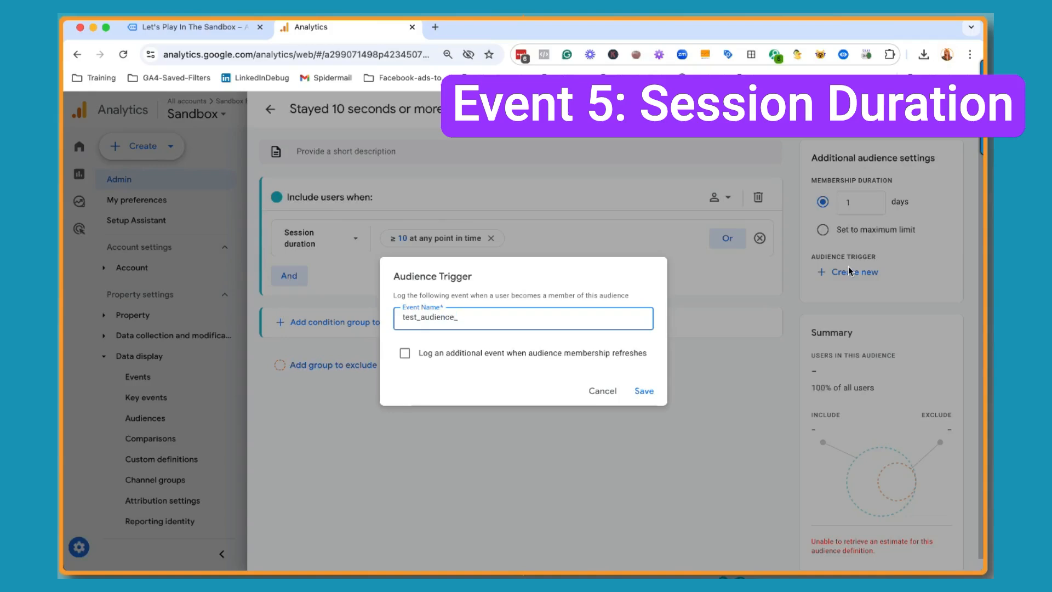
type("10_second_visitor")
left_click(404, 353)
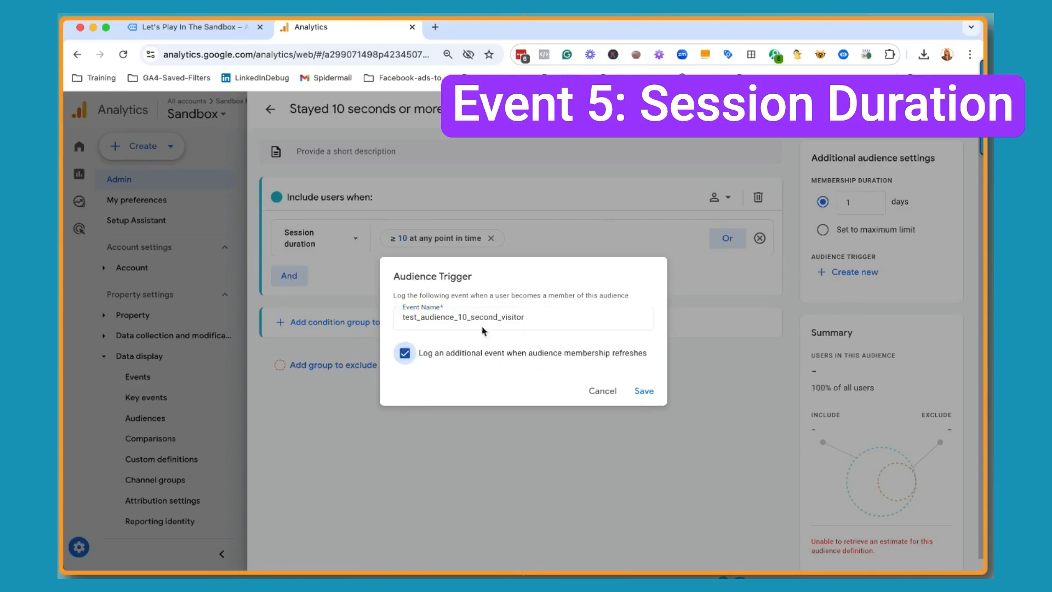
left_click(643, 391)
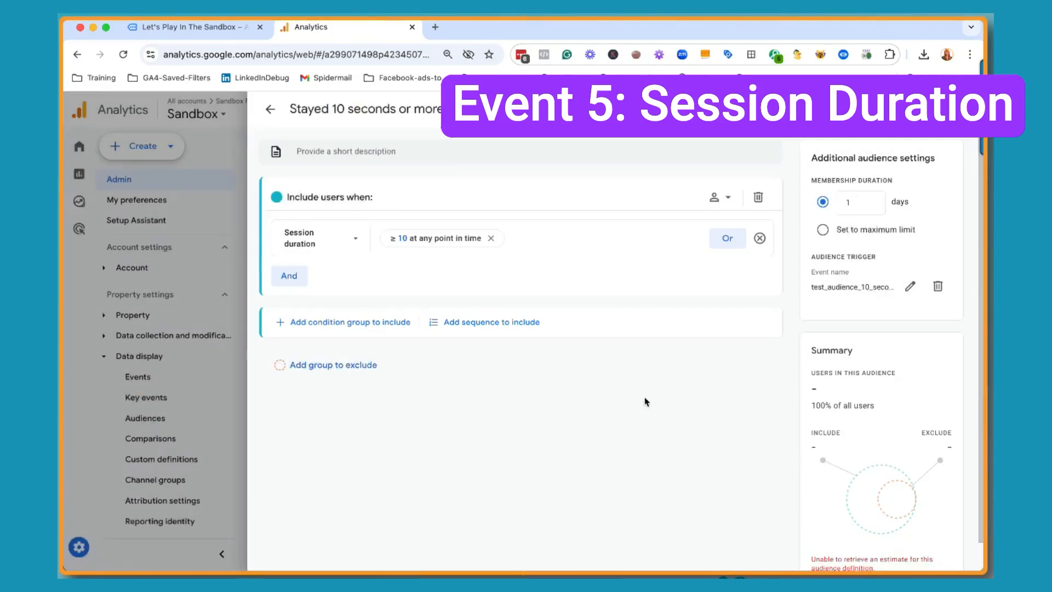